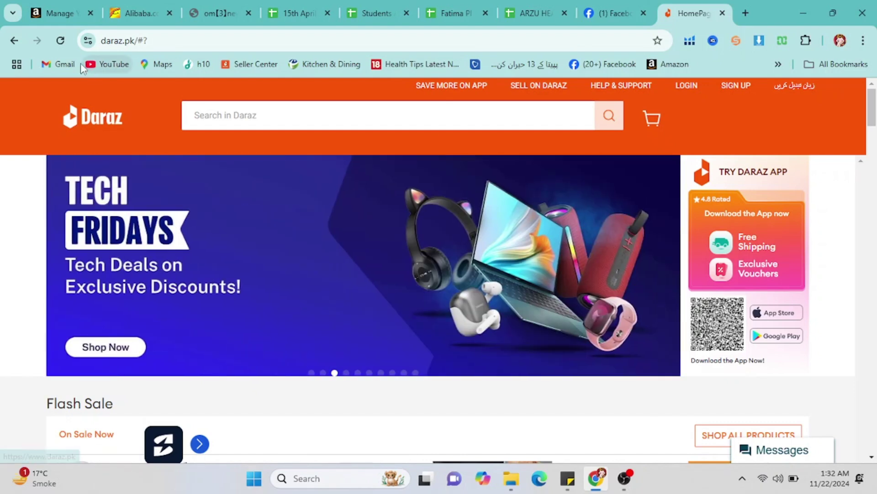
- Reload the Daraz home page, then switch to File Explorer and open the Hungting folder on Local Disk (D:)
click(60, 47)
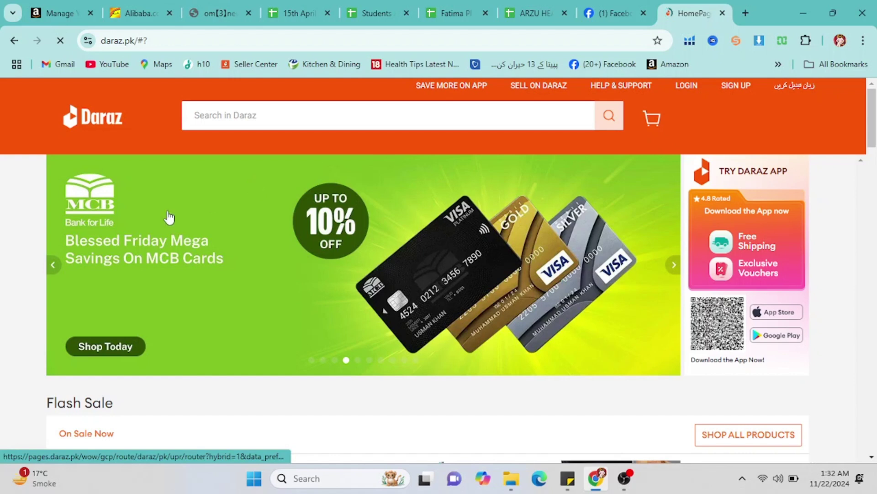
mouse_move(500, 490)
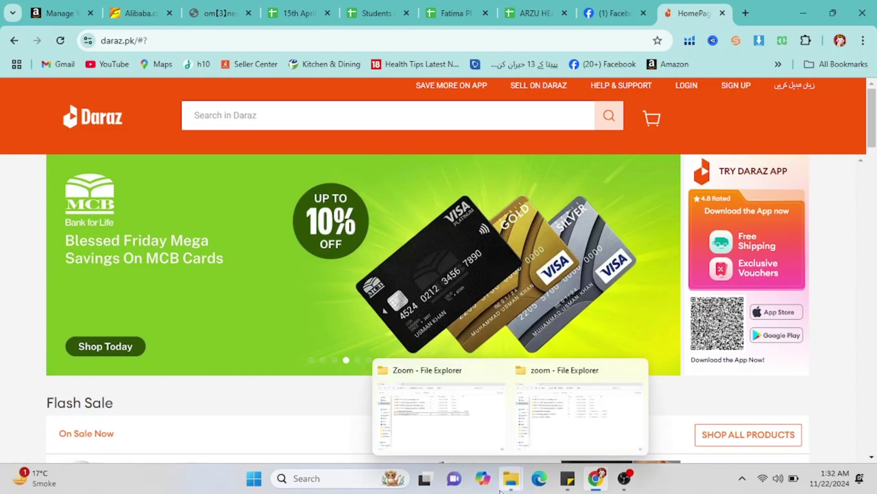
click(579, 408)
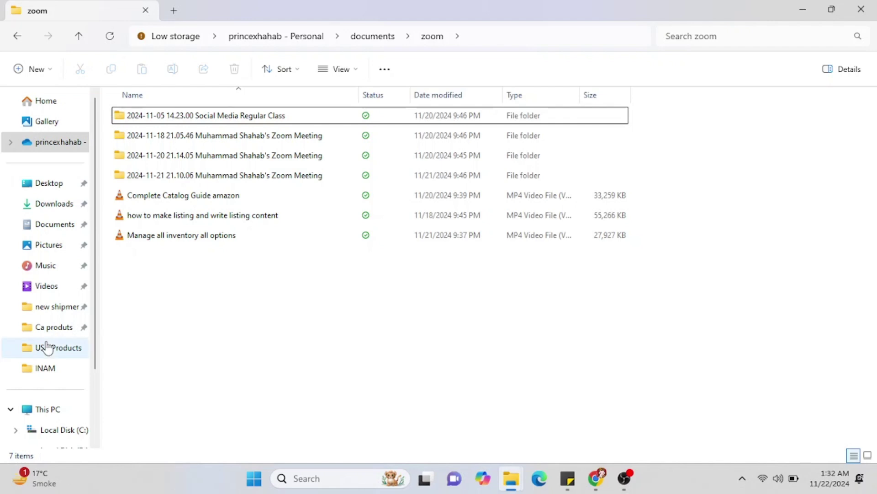
scroll(58, 445, down, 3)
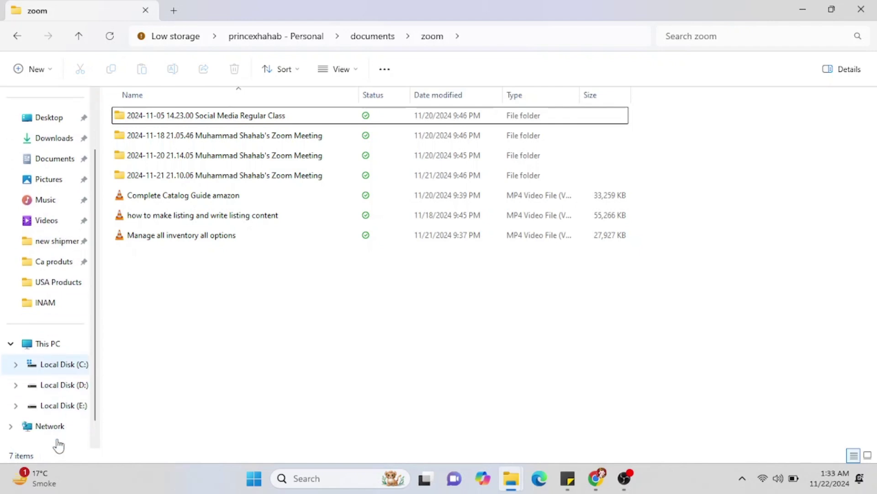
click(71, 387)
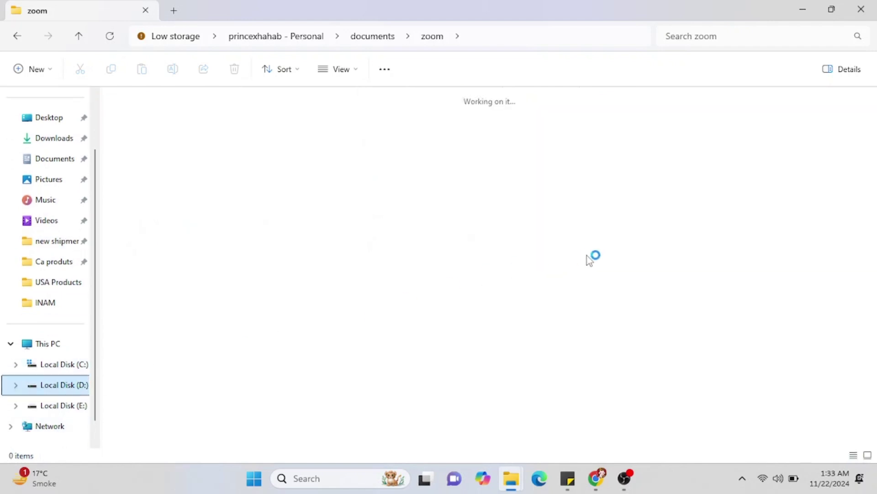
double_click(658, 216)
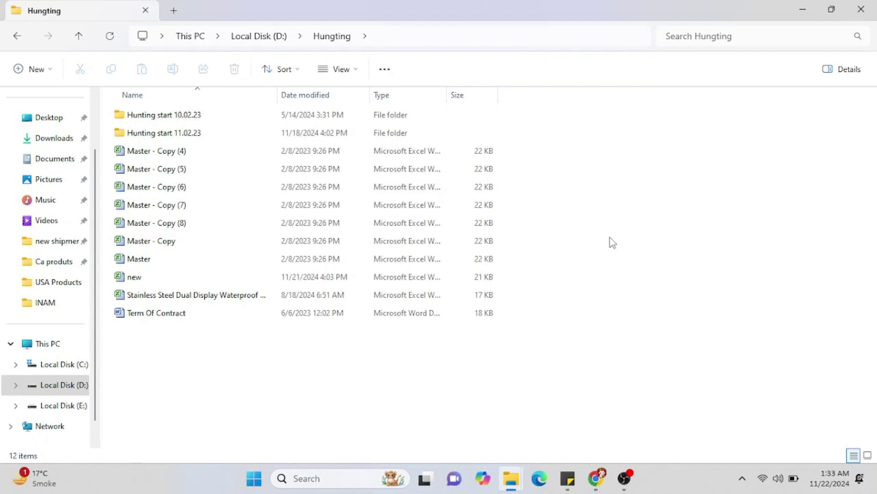
- Open the Excel workbook "new" in a maximized window, dismissing the Office activation wizard
double_click(227, 278)
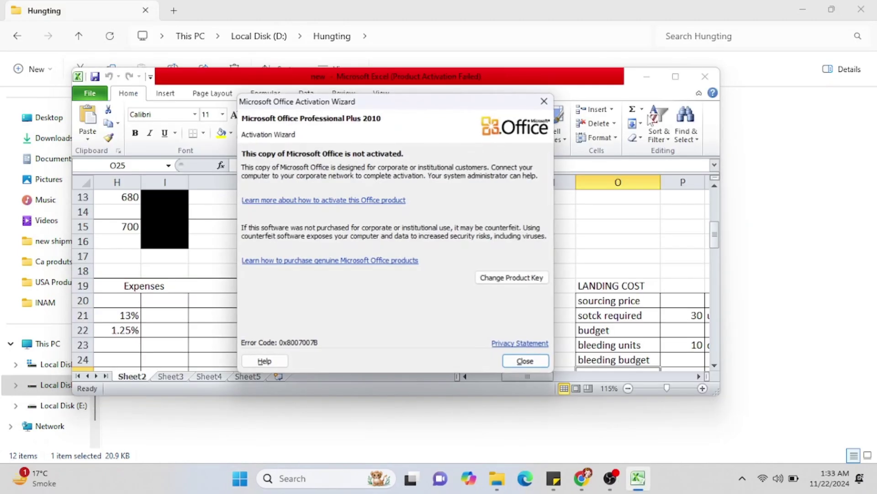
click(545, 101)
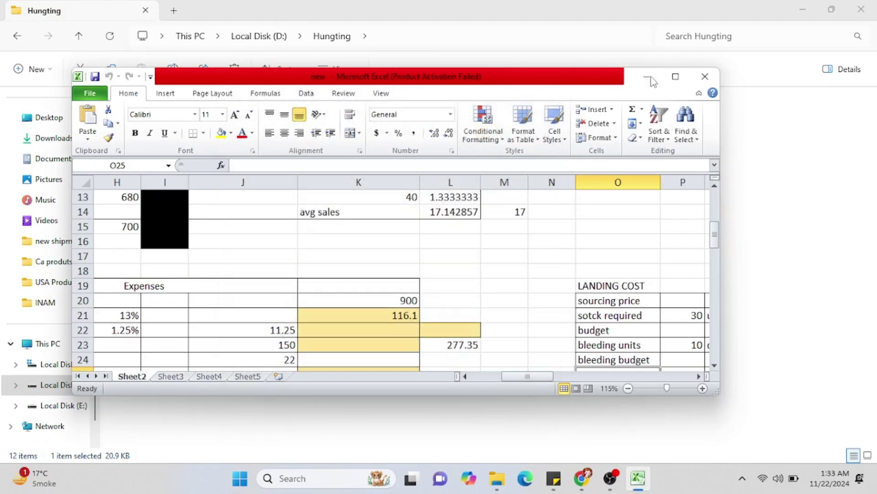
click(675, 77)
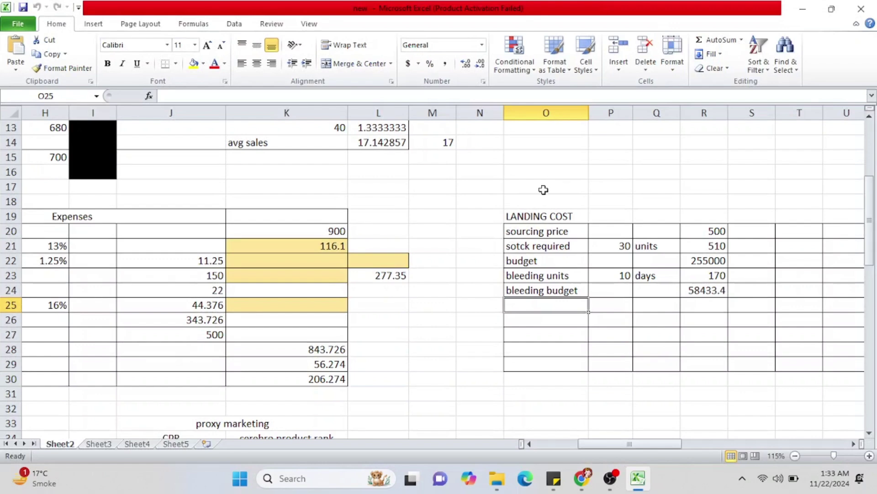
- Delete the contents of J33:S69 on Sheet2, from the proxy marketing block down through the number lists below
scroll(418, 256, down, 1)
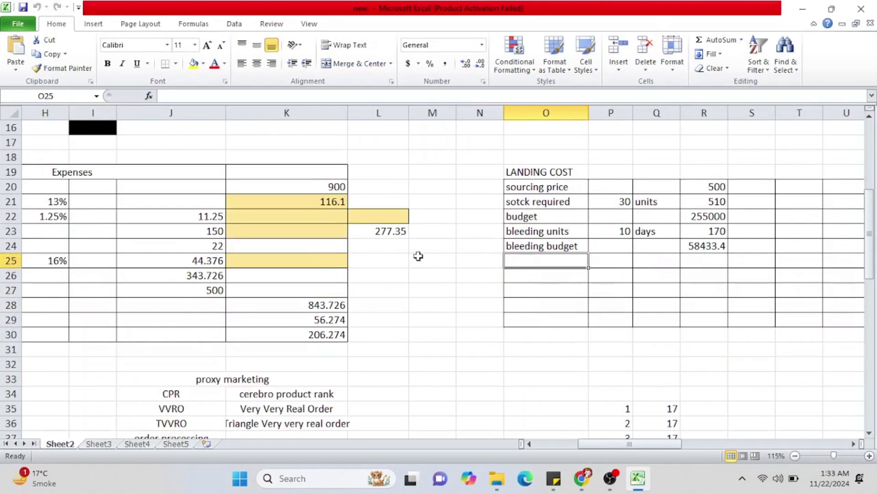
scroll(418, 256, down, 3)
scroll(418, 256, down, 1)
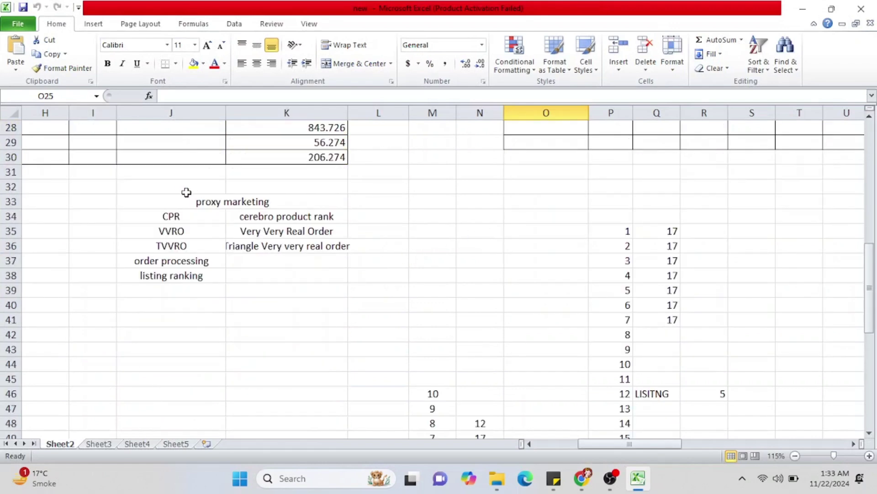
click(133, 202)
drag(134, 202, 646, 257)
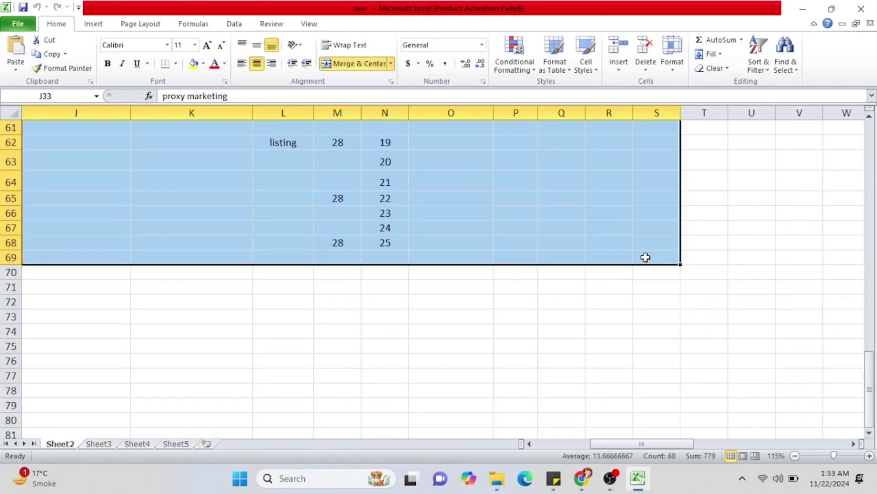
key(Delete)
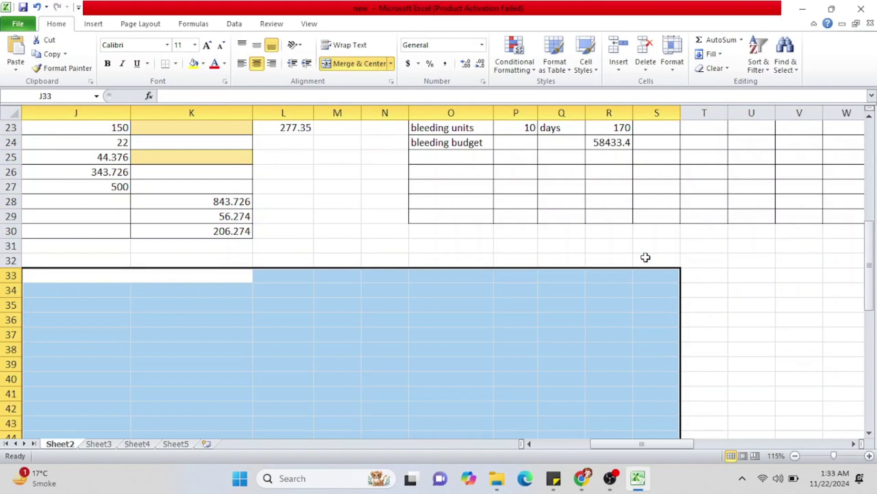
- Copy the S.NO column A6:A13 from Sheet2 and paste it into Sheet3 starting at B5
scroll(645, 257, up, 5)
scroll(645, 257, left, 4)
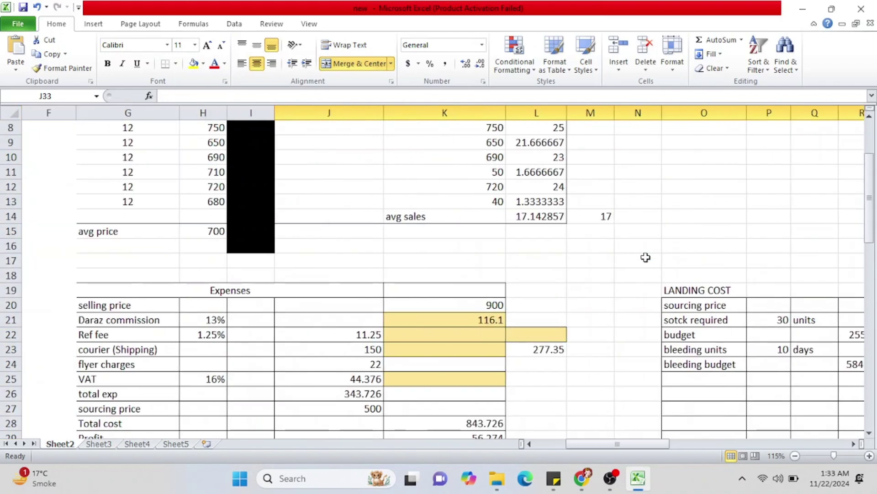
scroll(645, 258, up, 3)
scroll(645, 257, left, 2)
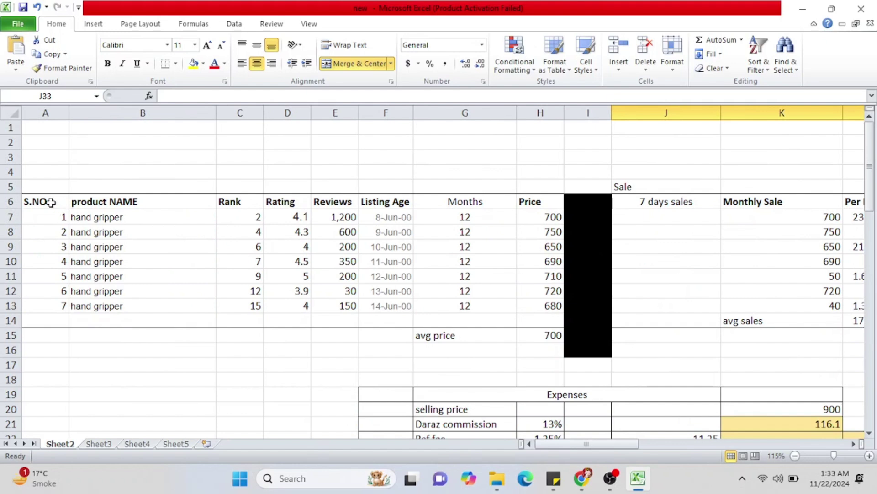
drag(31, 201, 47, 303)
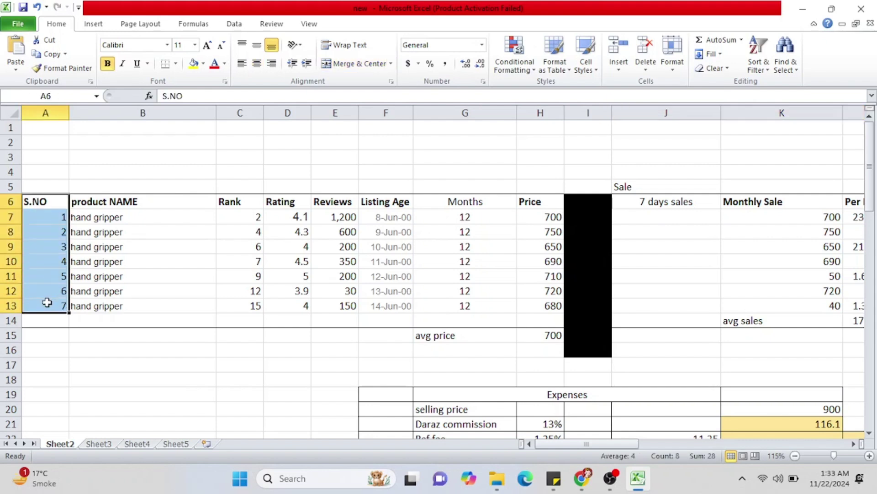
key(ctrl+c)
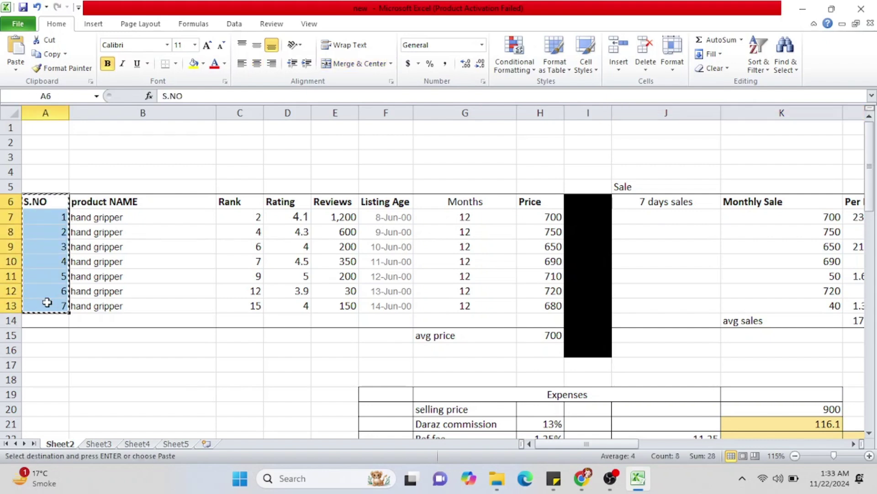
click(101, 445)
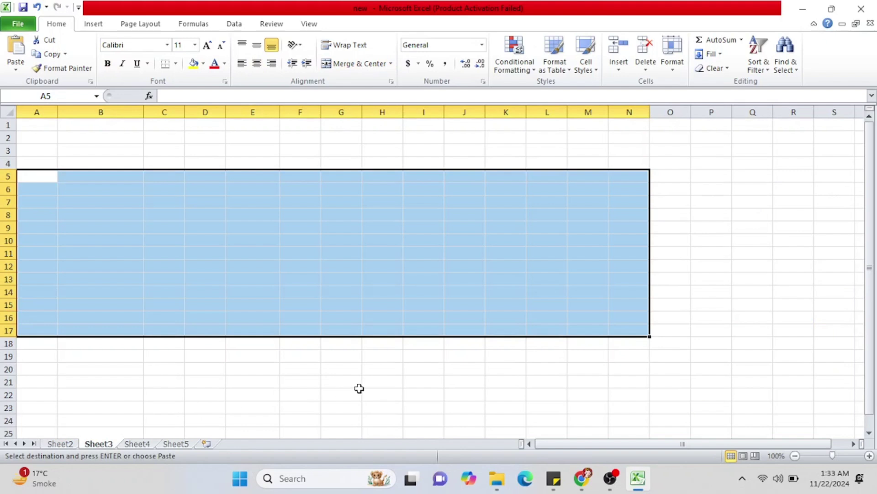
click(120, 173)
key(ctrl+v)
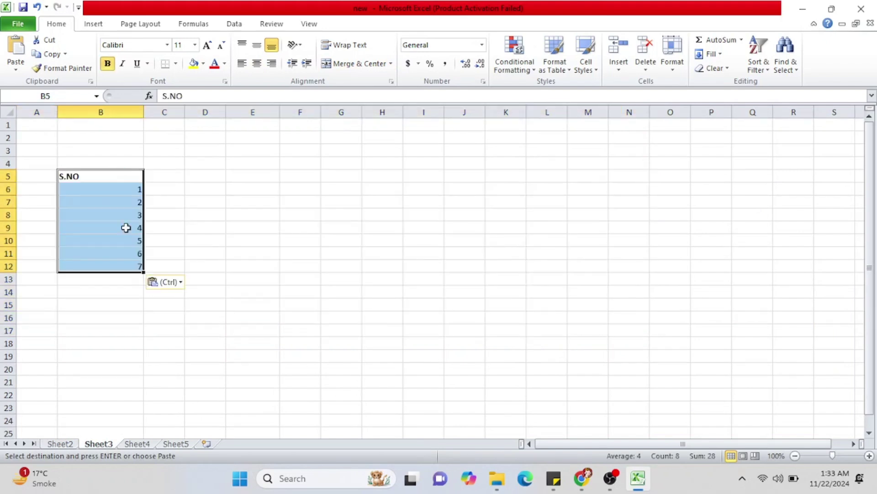
- Copy the heading rows B5:L6, from product NAME to Per Day Sale, from Sheet2 into Sheet3 at C5
click(64, 444)
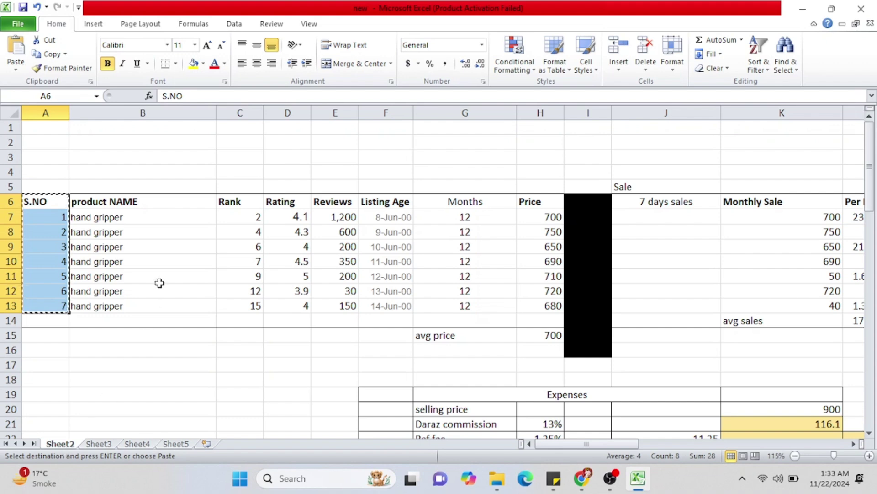
click(101, 205)
drag(101, 206, 491, 194)
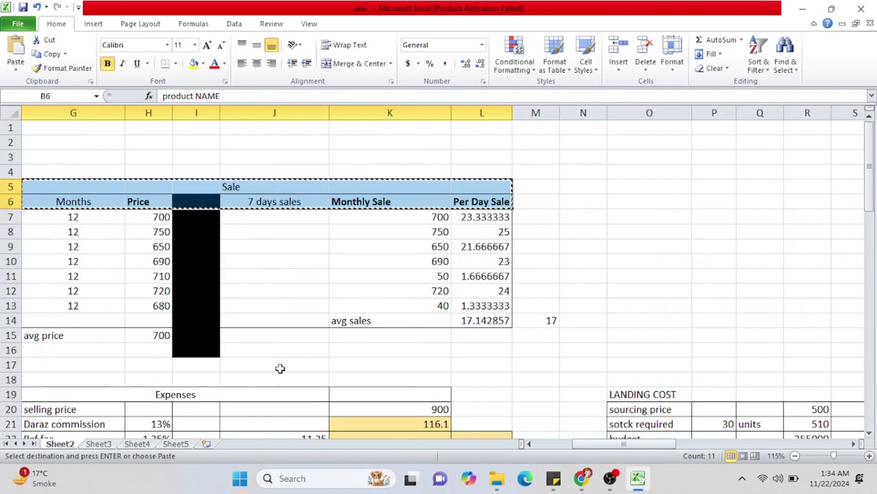
click(98, 443)
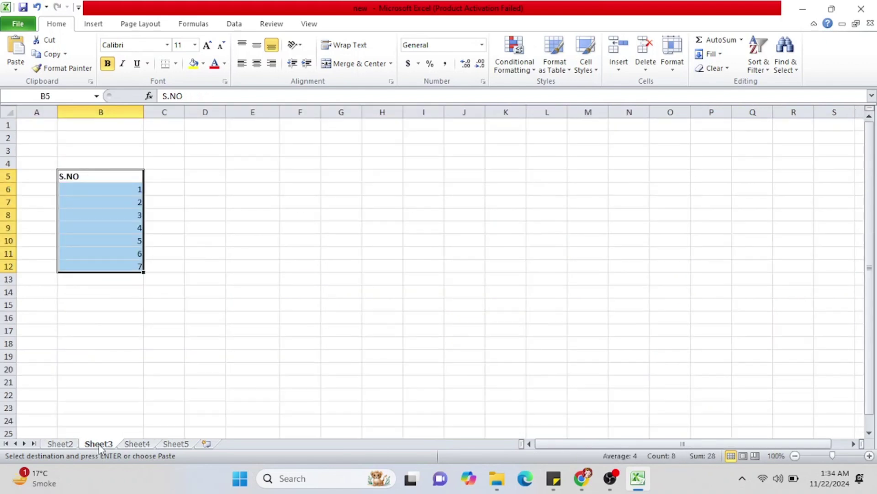
click(165, 188)
click(165, 182)
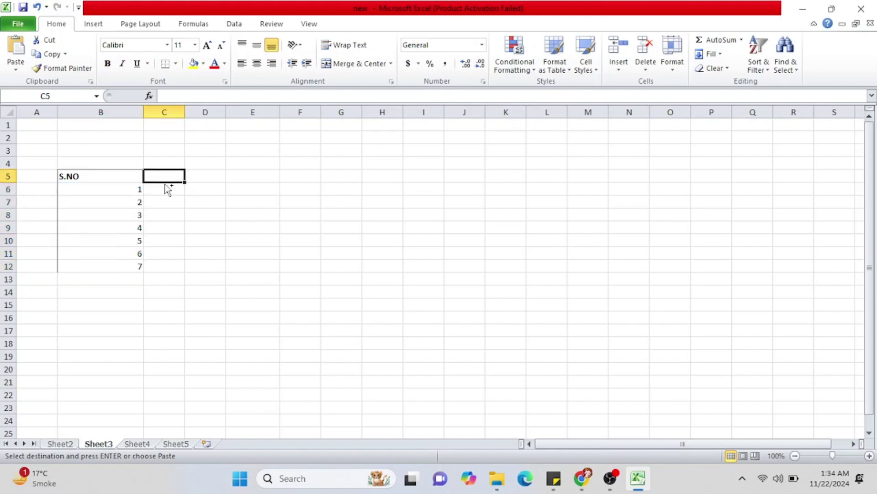
key(ctrl+v)
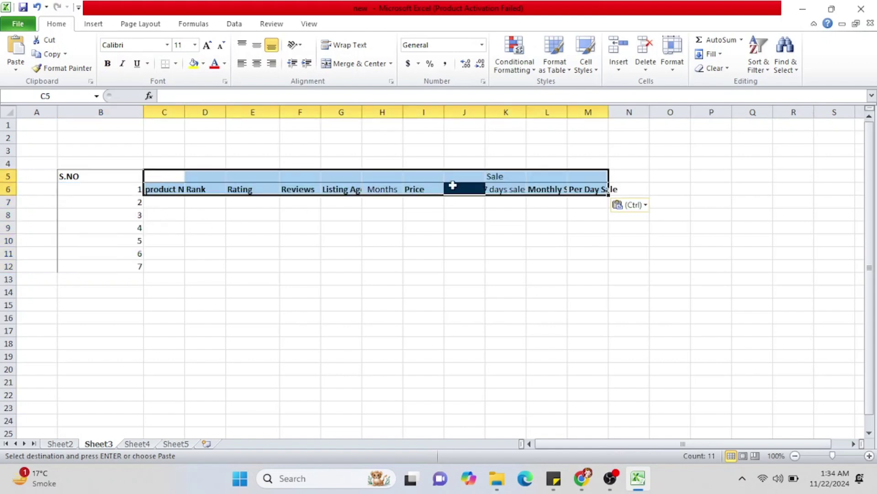
- Fill cells J7:J12 on Sheet3 with black to extend the divider column beneath the black heading cell
drag(464, 201, 464, 266)
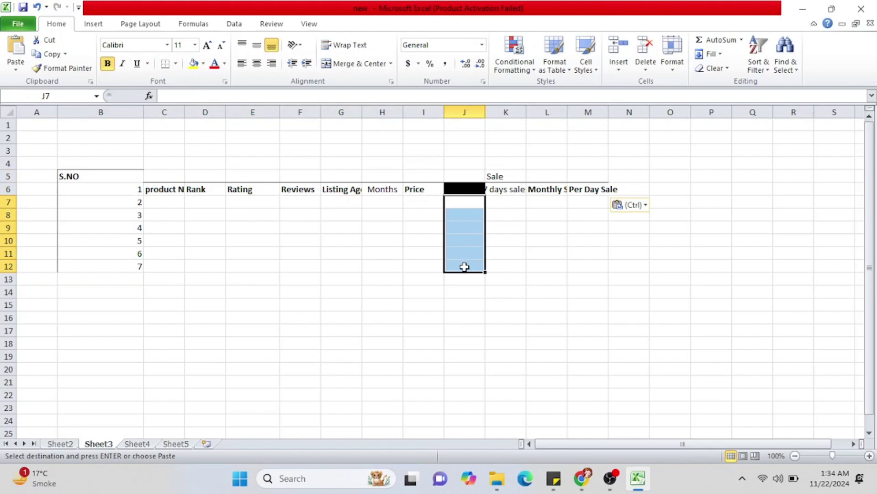
click(198, 65)
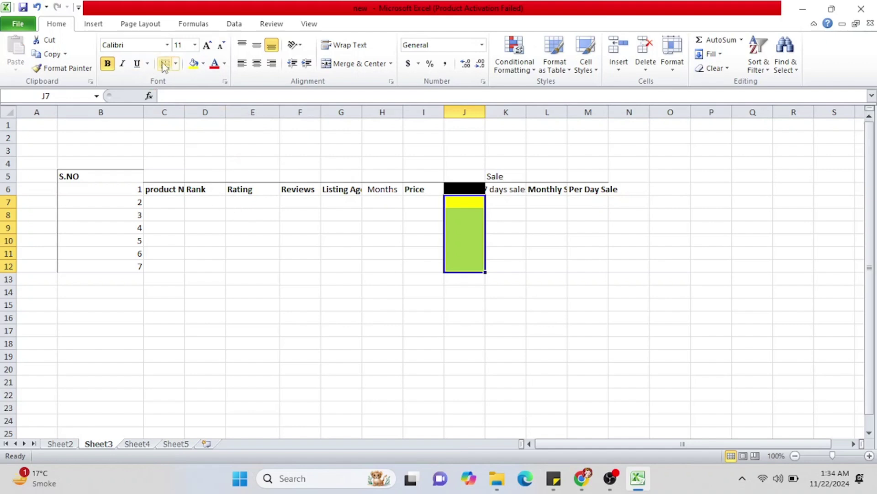
click(204, 65)
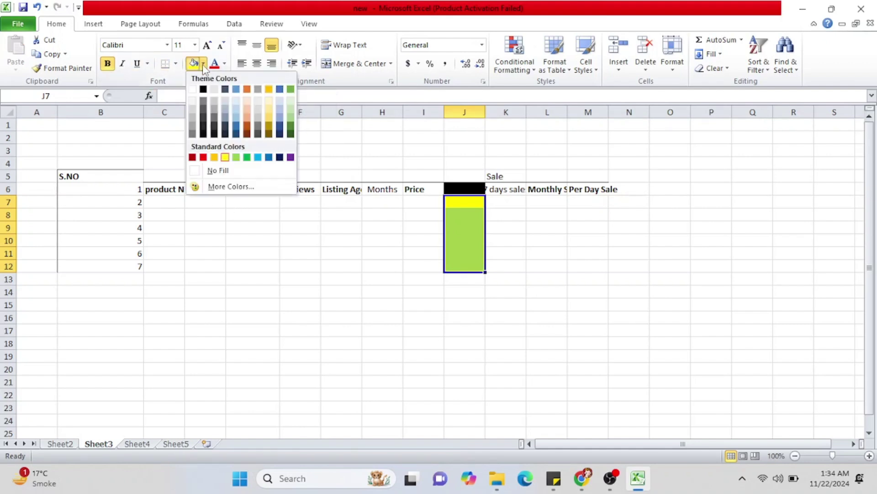
click(203, 89)
click(271, 249)
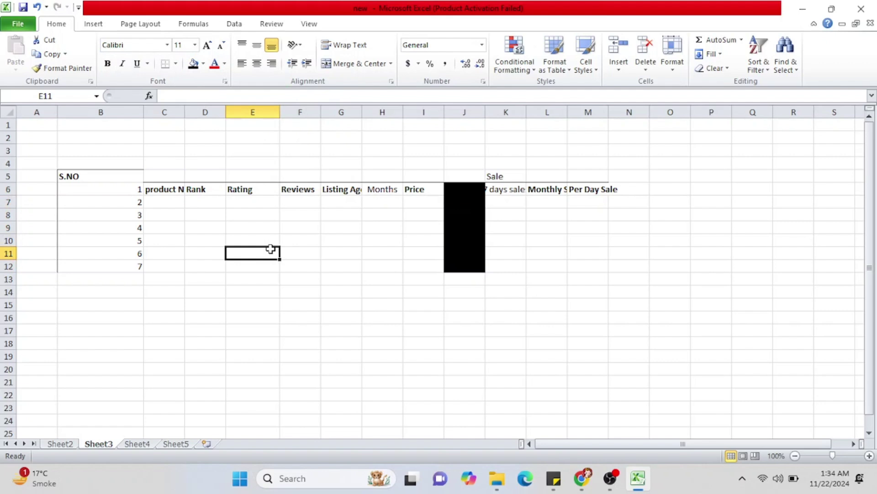
- Autofit columns K, L and M to their 7 days sales, Monthly Sale and Per Day Sale headings
drag(529, 112, 529, 112)
double_click(529, 112)
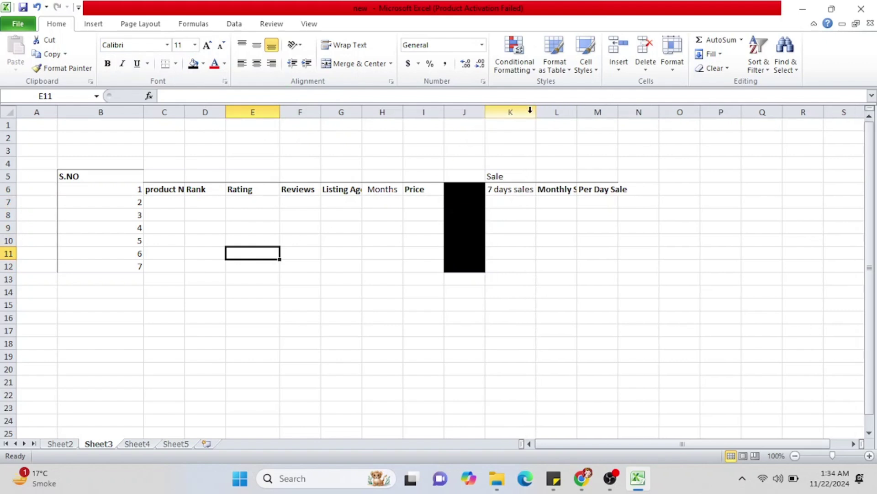
double_click(578, 112)
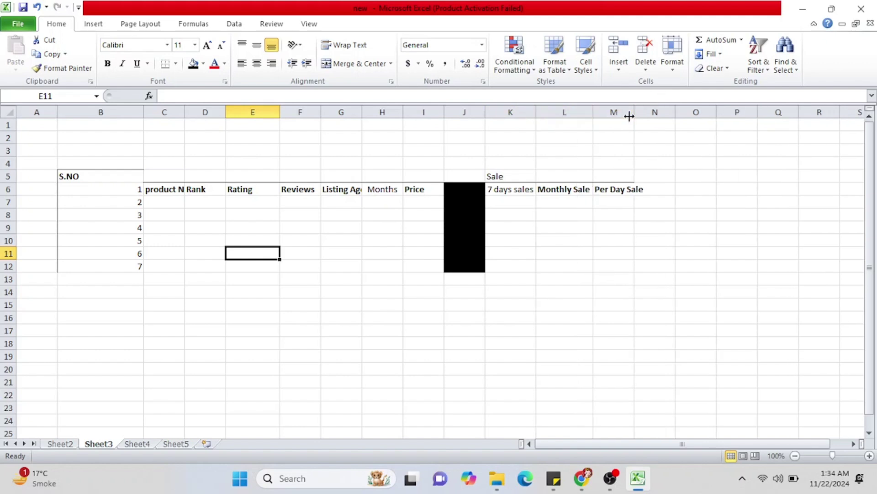
double_click(635, 112)
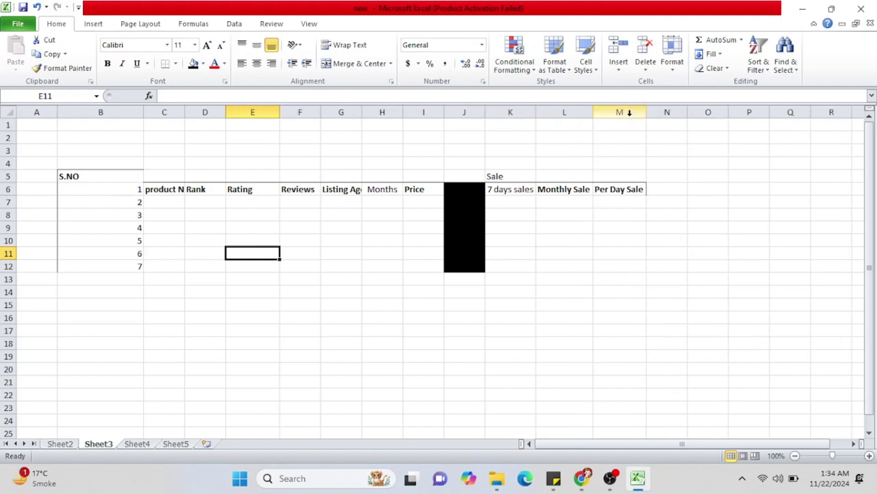
click(601, 200)
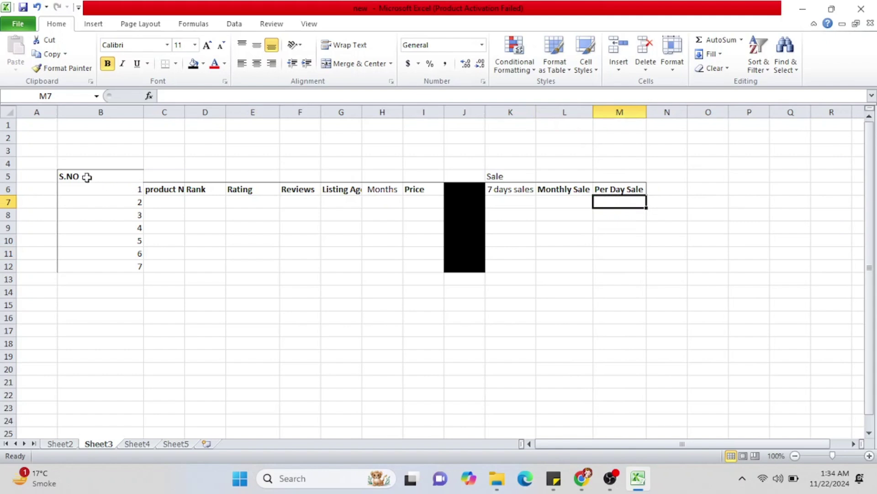
- Apply All Borders to the table range B5:M12 on Sheet3
click(62, 176)
drag(61, 176, 610, 273)
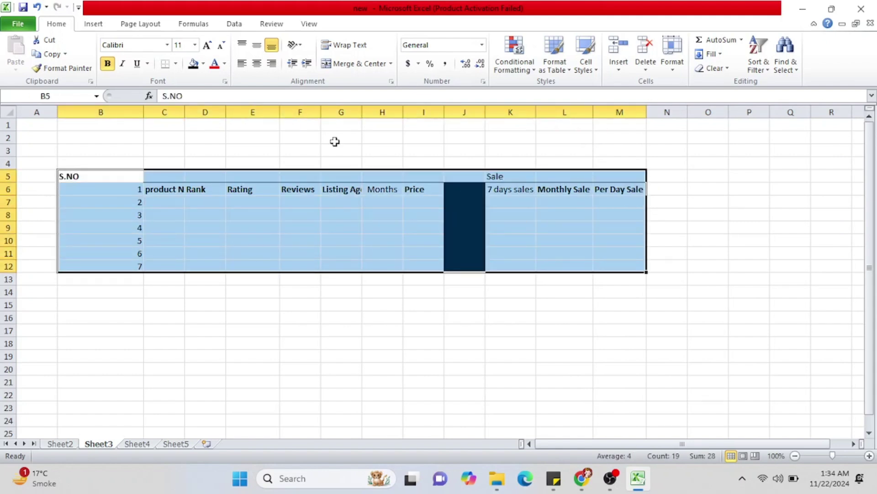
click(176, 66)
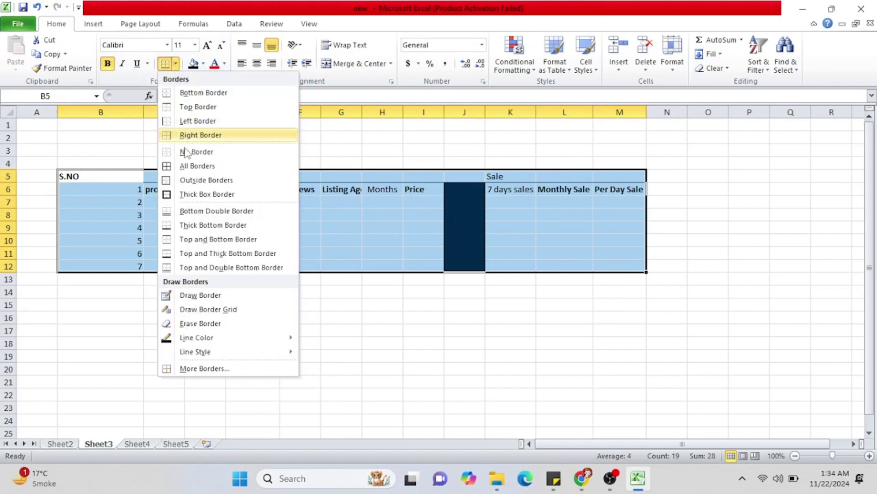
click(211, 170)
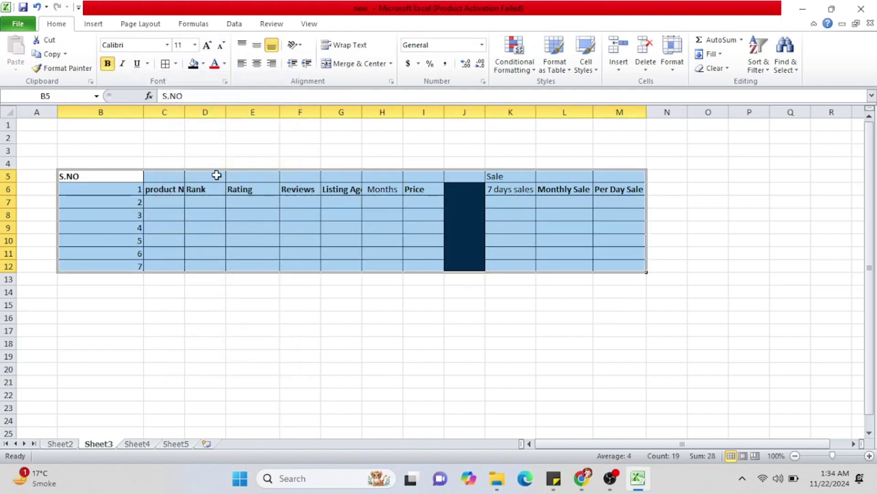
- Widen column G to fit the Listing Age heading and autofit column C to the product NAME heading
click(219, 216)
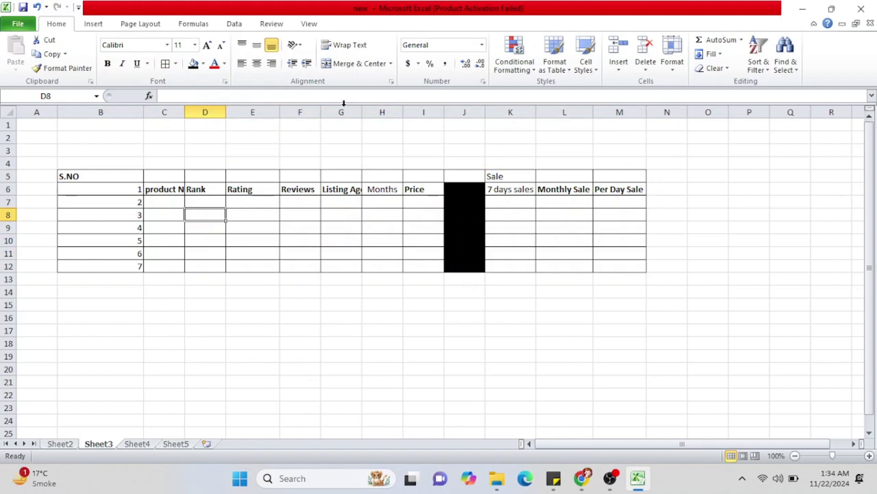
drag(361, 113, 368, 113)
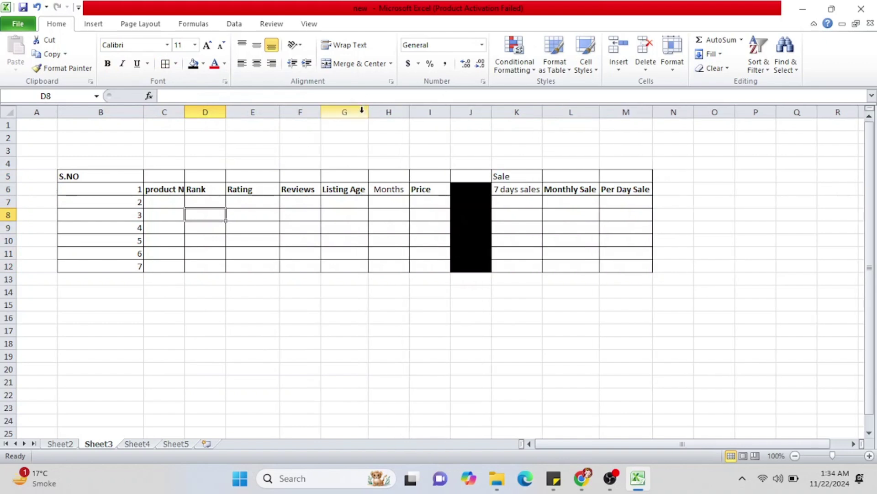
double_click(185, 112)
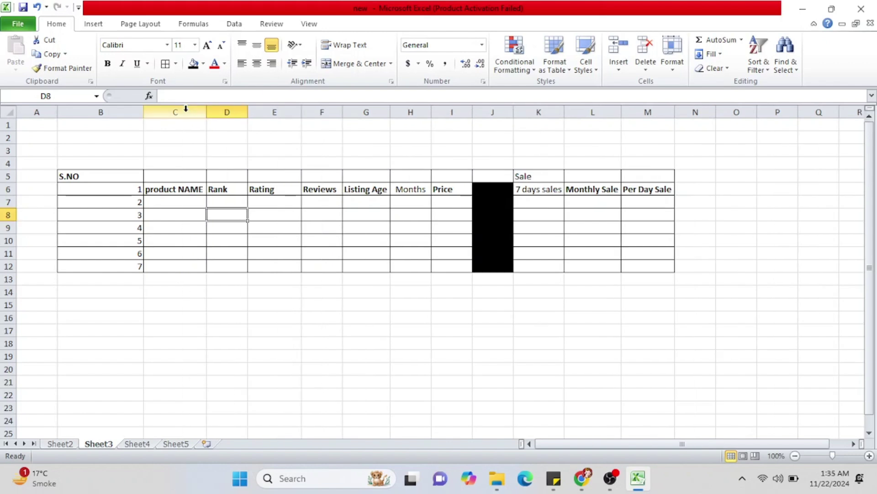
click(186, 200)
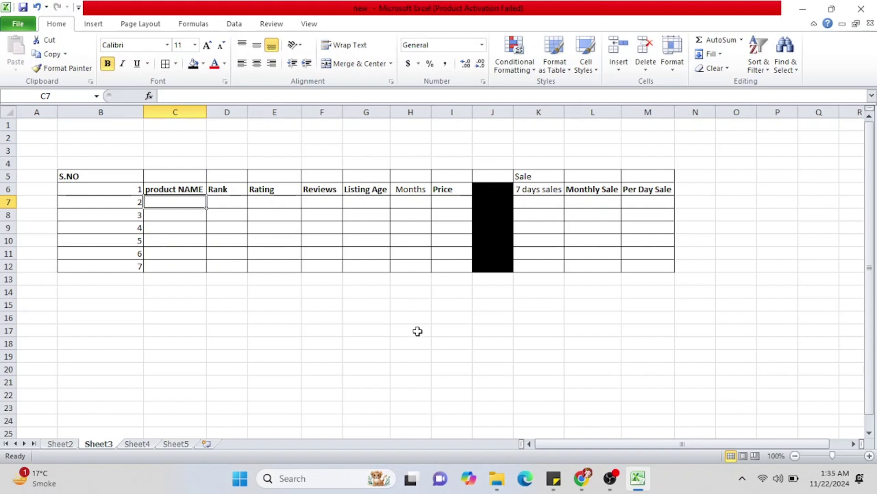
- Enlarge the sheet view and review the table headings in row 6 from product NAME to Monthly Sale
mouse_move(572, 473)
scroll(156, 181, up, 1)
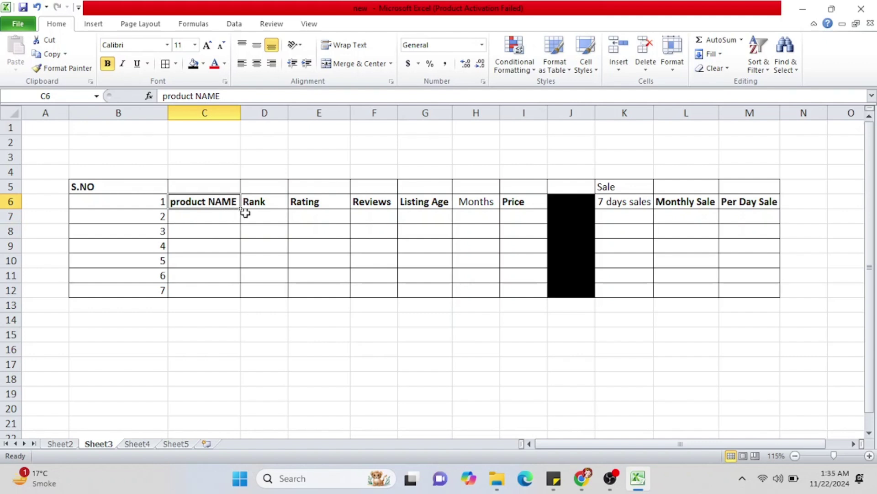
click(272, 207)
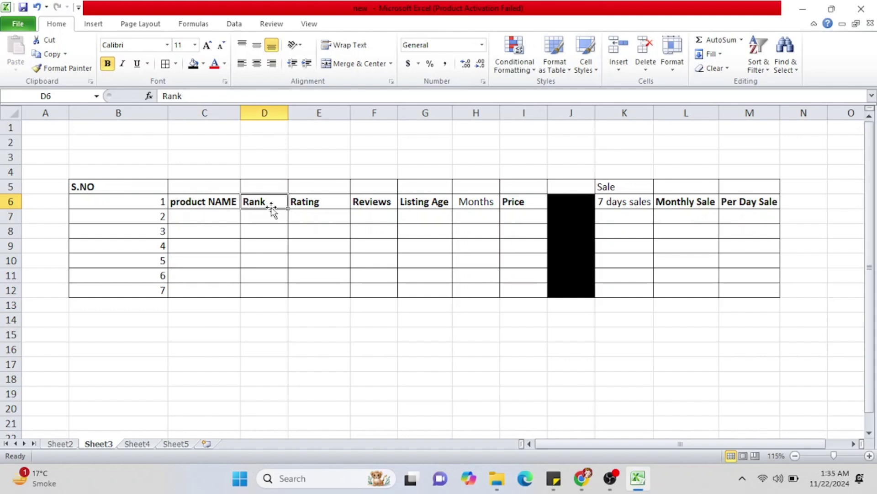
click(321, 207)
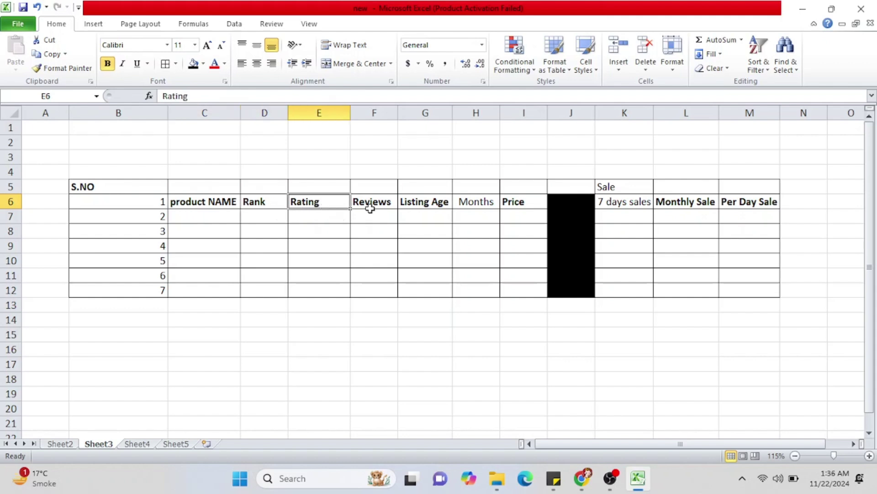
click(383, 205)
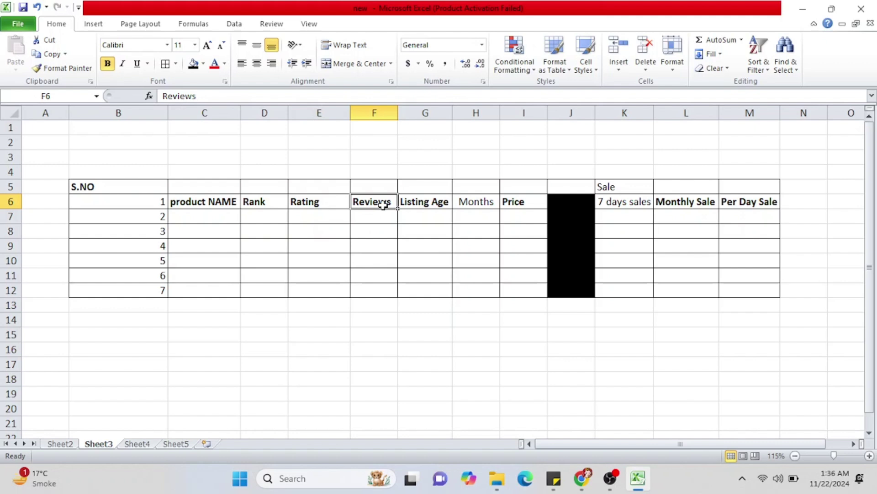
click(420, 204)
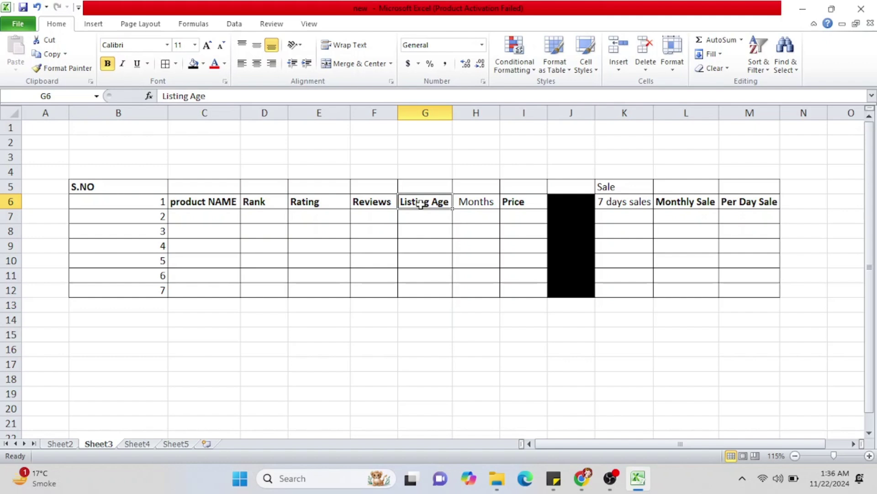
key(Right)
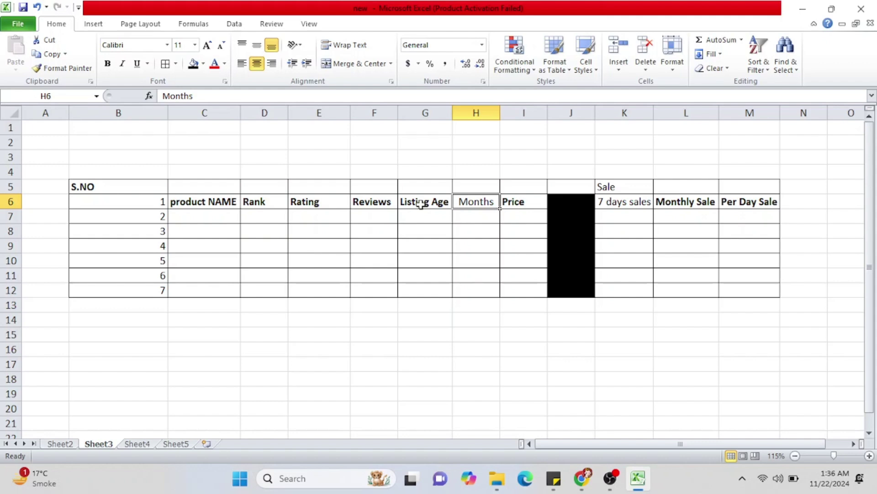
key(Right)
key(Down)
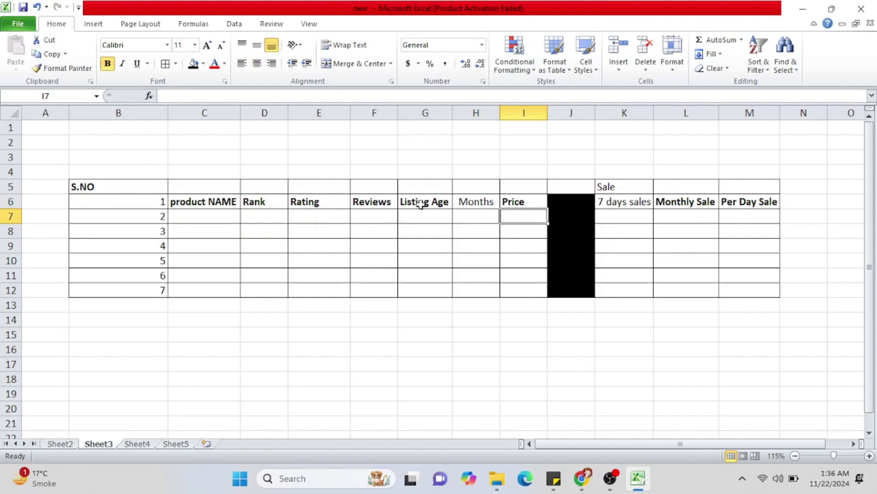
key(Right)
key(Right)
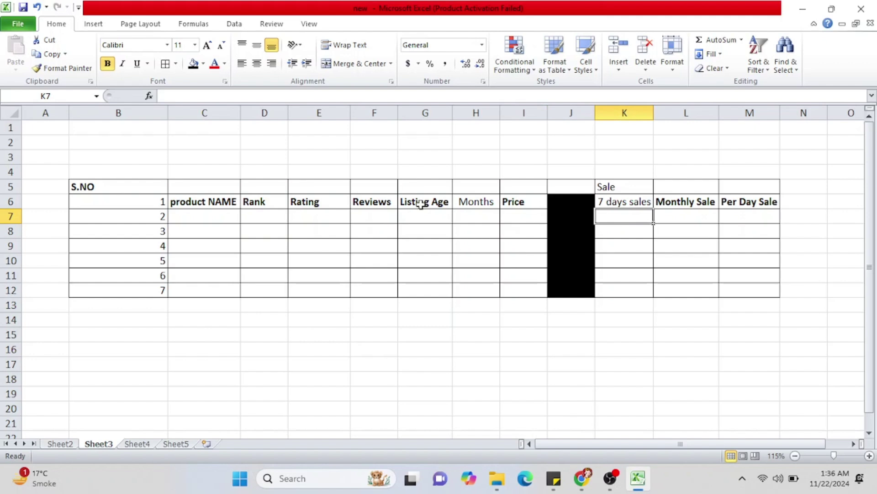
key(Right)
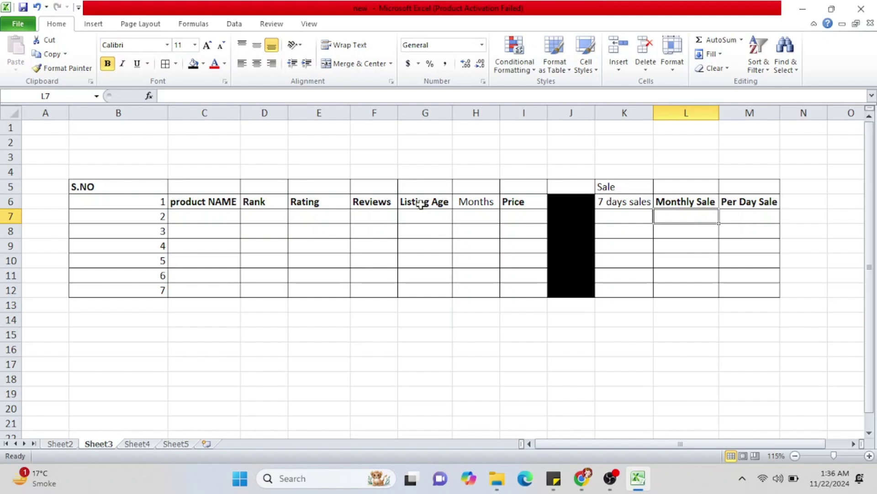
key(Down)
key(Down)
key(Down)
key(Down)
key(Down)
key(Down)
key(Down)
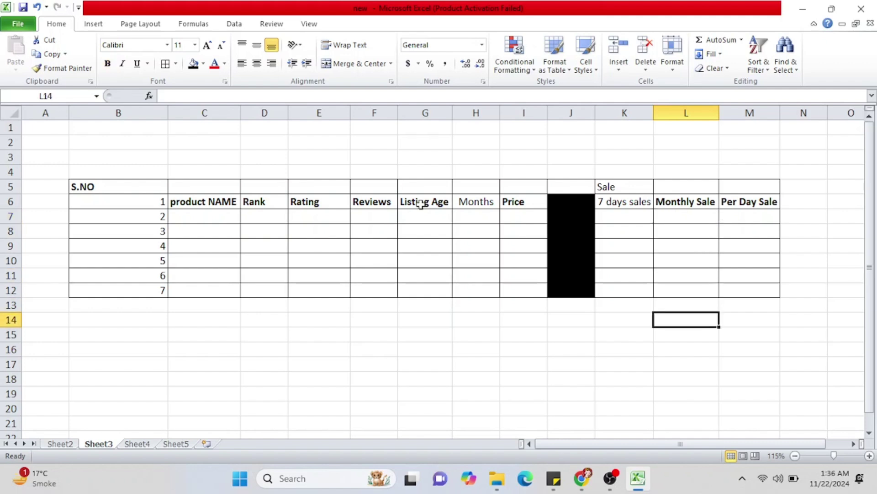
key(Left)
key(Left)
key(Left)
key(Left)
key(Left)
key(Left)
key(Left)
key(Left)
key(Left)
key(Left)
key(Up)
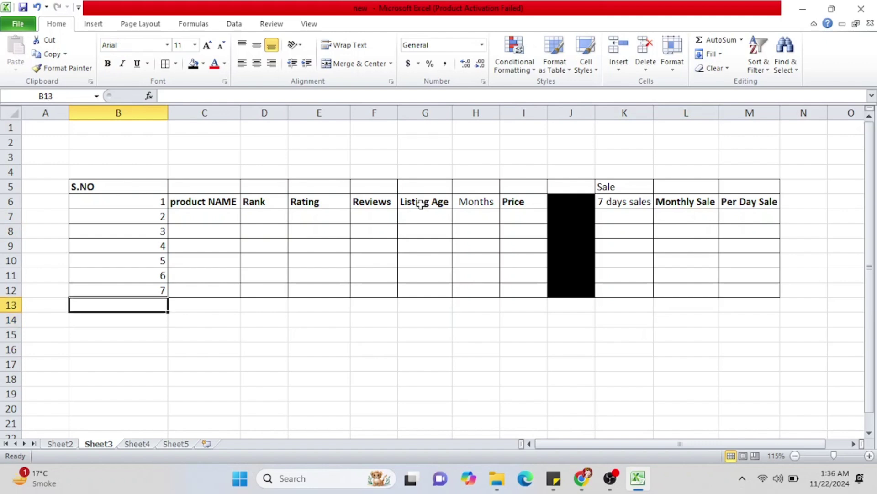
key(Up)
key(Right)
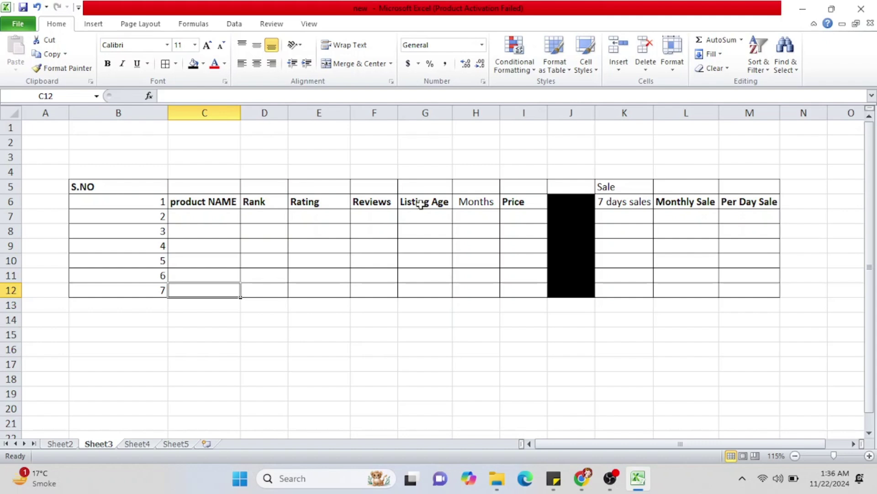
- Enter "Hand gripper" in C7 beneath the product NAME heading and fill it down to C13
click(213, 212)
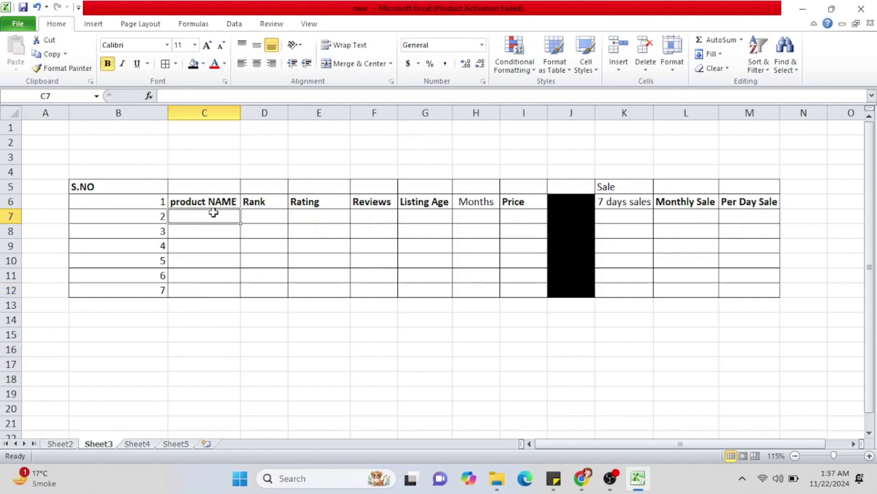
text(Hand)
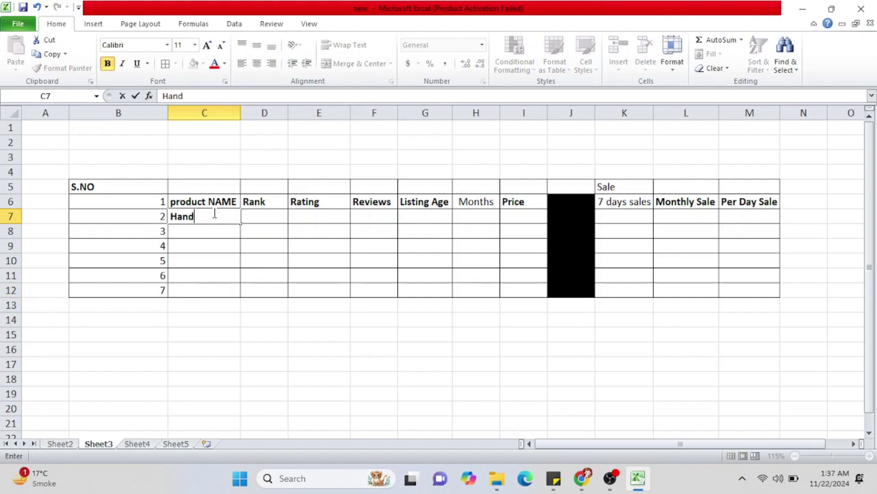
text( gripper)
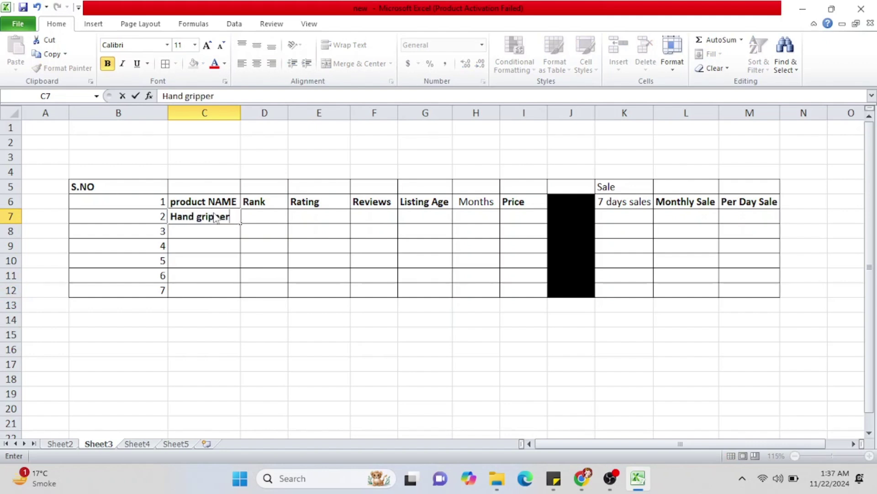
key(Return)
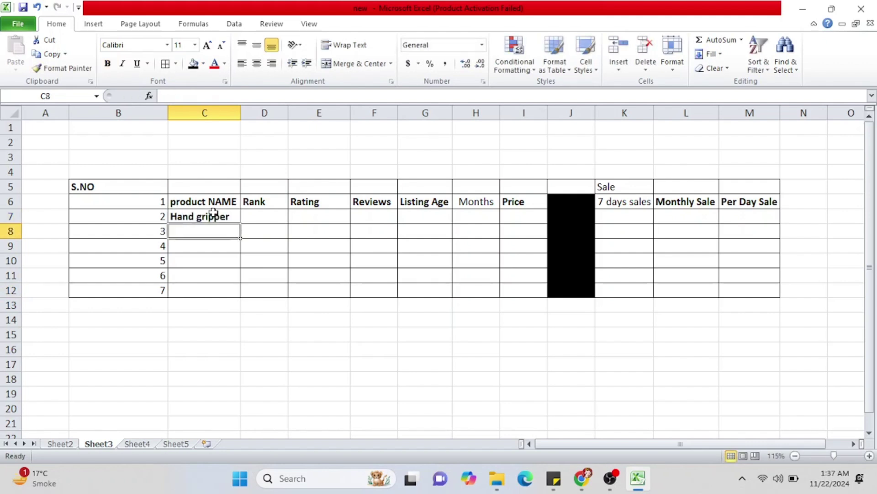
click(213, 213)
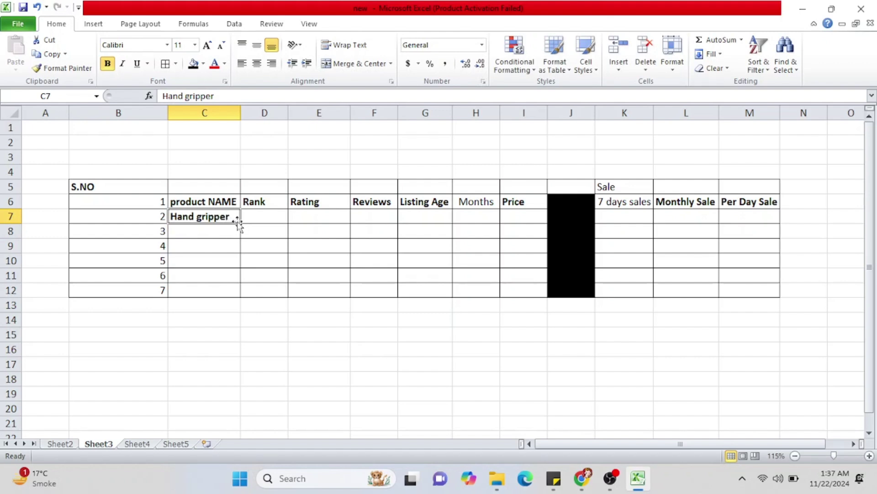
drag(241, 225, 240, 308)
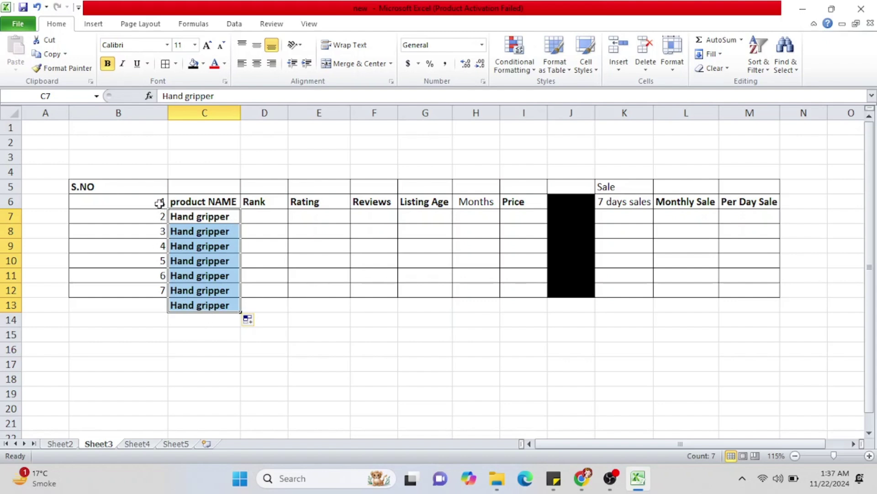
- Move the S.NO column B5:B12 down one row so that it starts at B6
drag(143, 188, 154, 293)
key(ctrl+c)
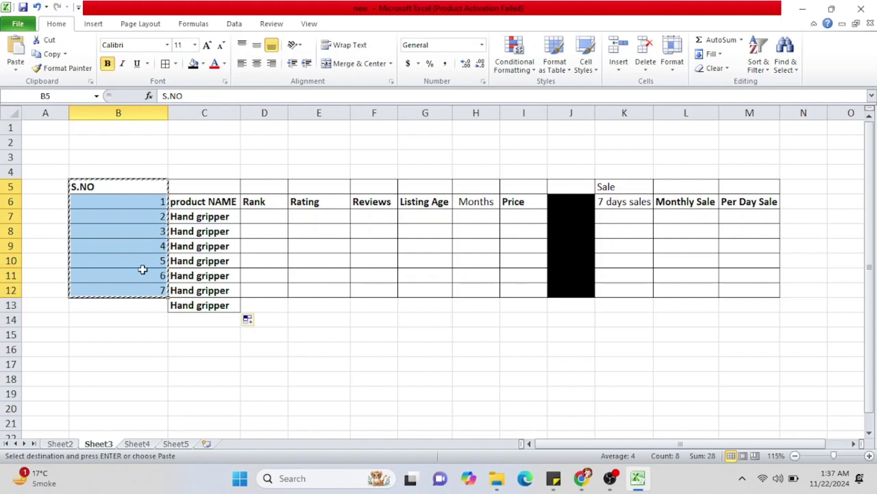
click(109, 207)
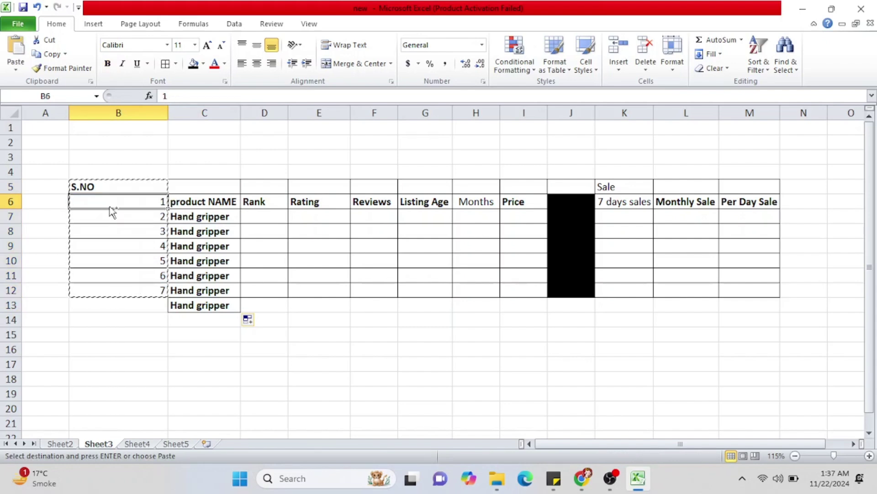
key(ctrl+v)
key(Escape)
click(224, 233)
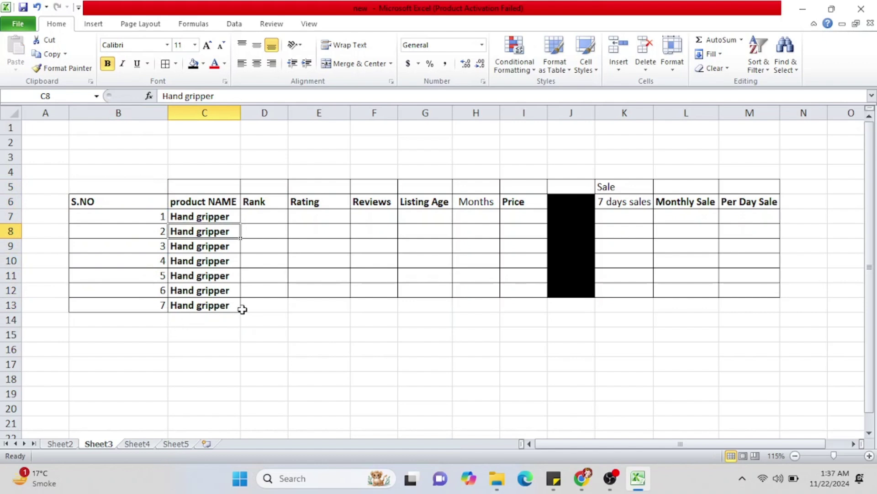
- Apply All Borders to D13:M13 and fill J13 with black to extend the divider column
drag(242, 309, 758, 305)
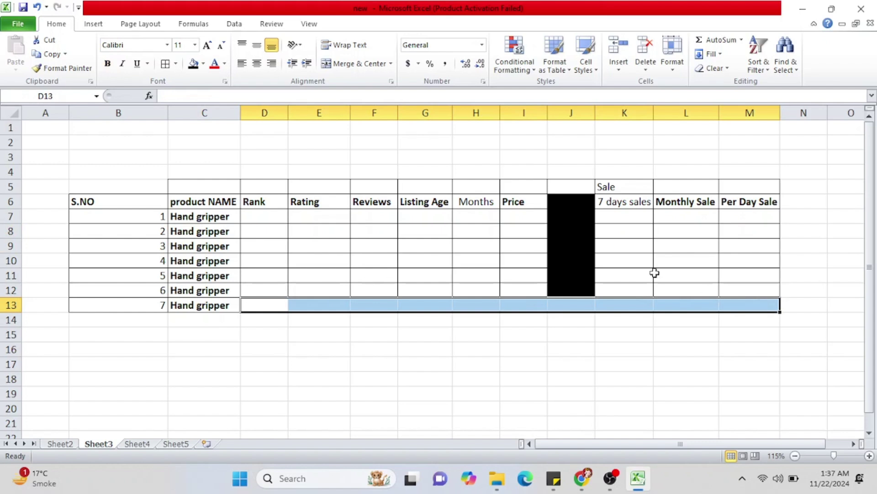
click(165, 64)
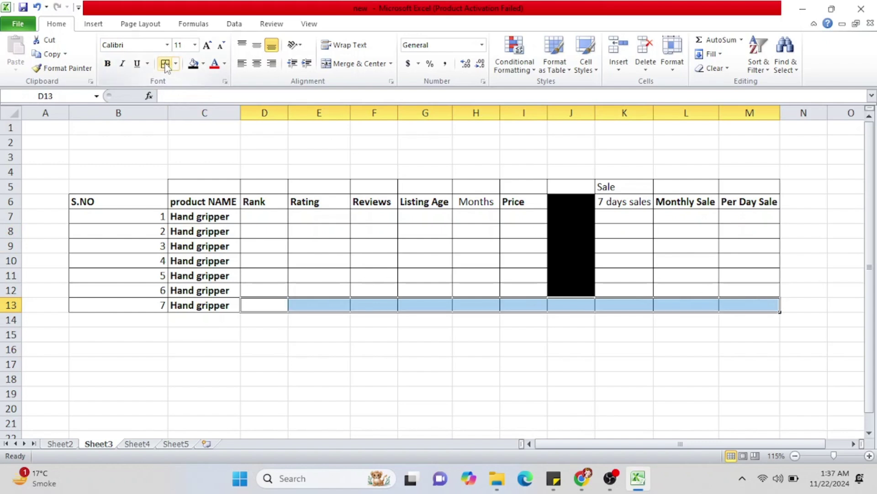
click(348, 304)
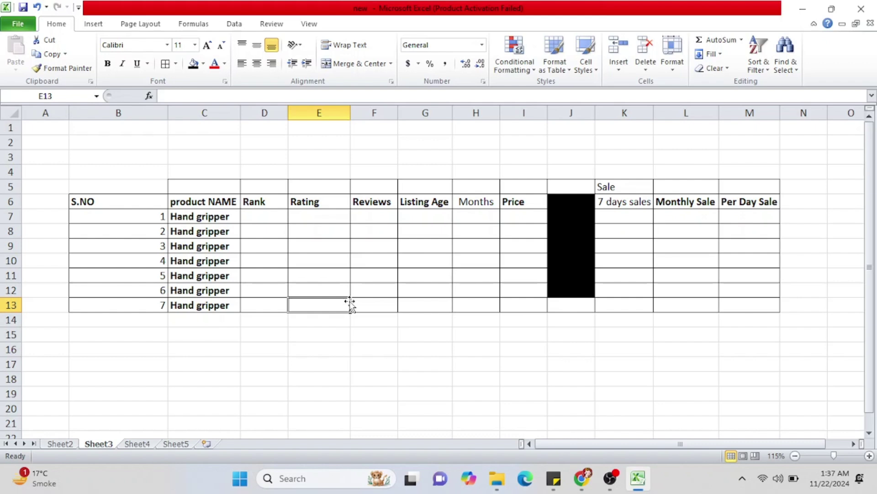
click(585, 307)
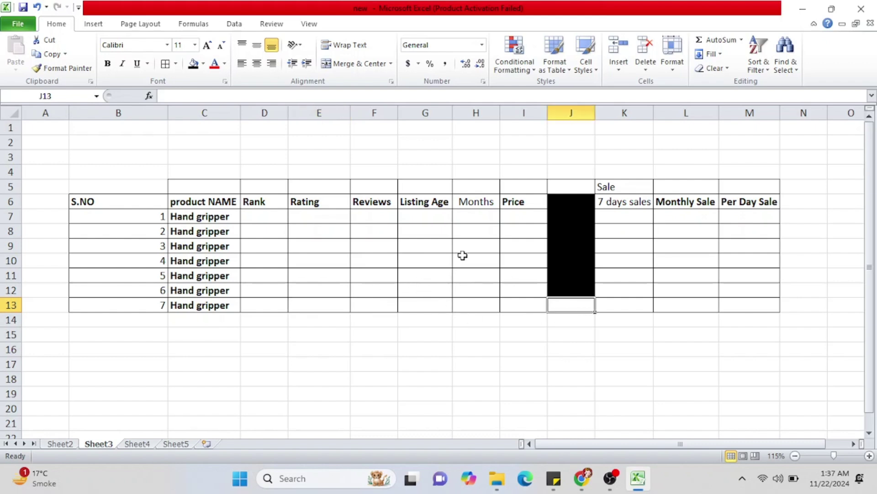
click(194, 64)
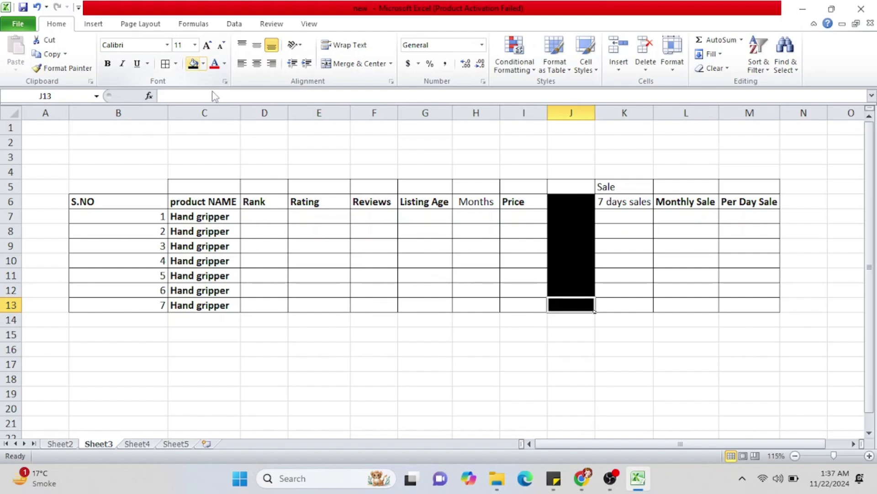
click(446, 307)
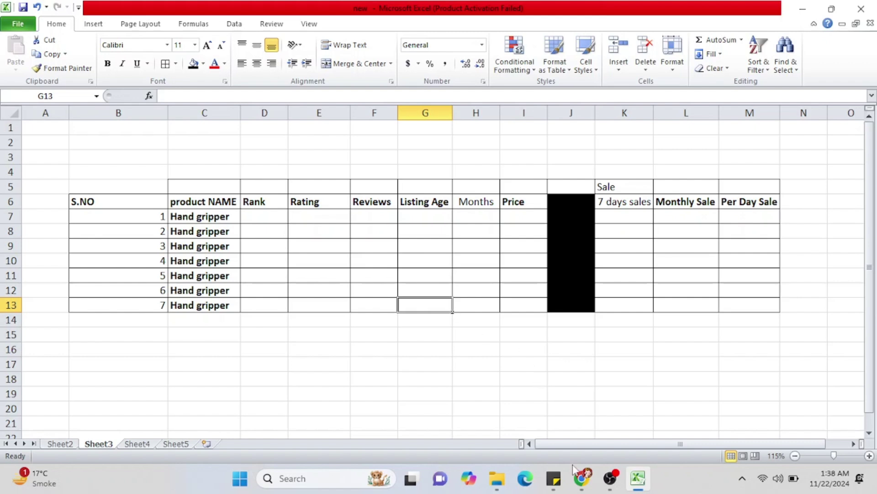
- Switch to Chrome and search Daraz for "hand gripper" using the saved search history entry
click(583, 478)
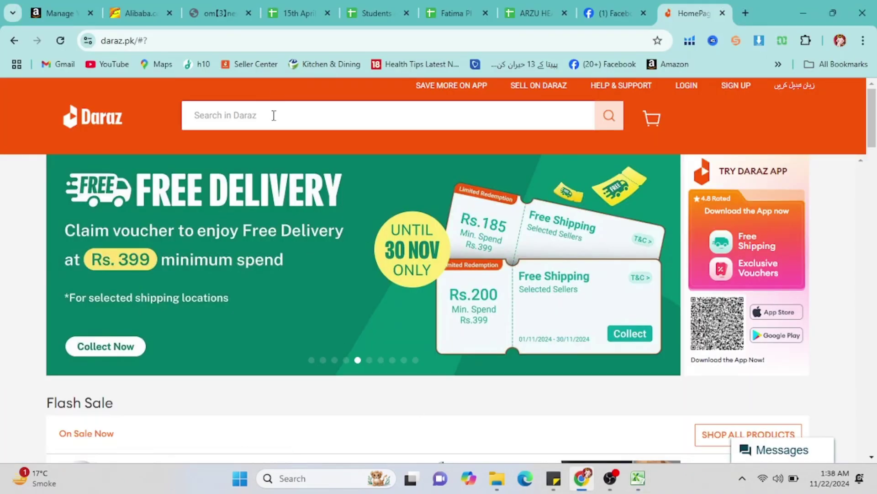
click(274, 115)
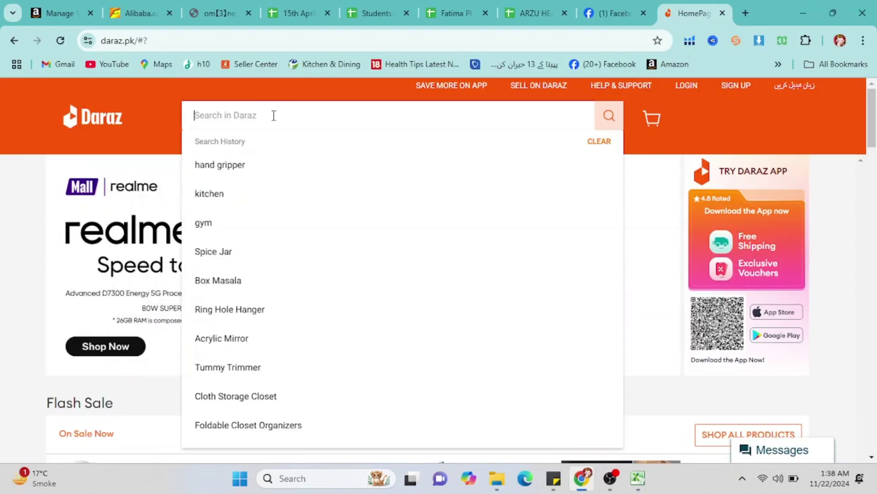
click(235, 167)
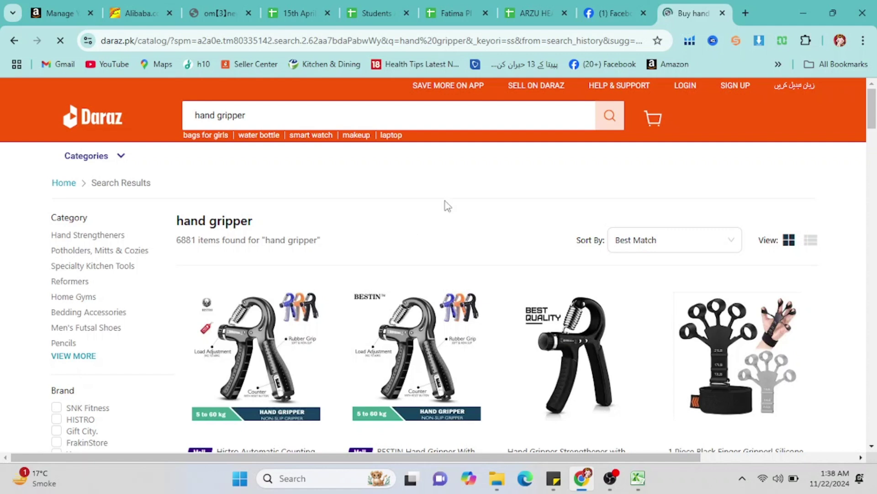
- Open the browser's extension management page and go from there to the Chrome Web Store
click(806, 42)
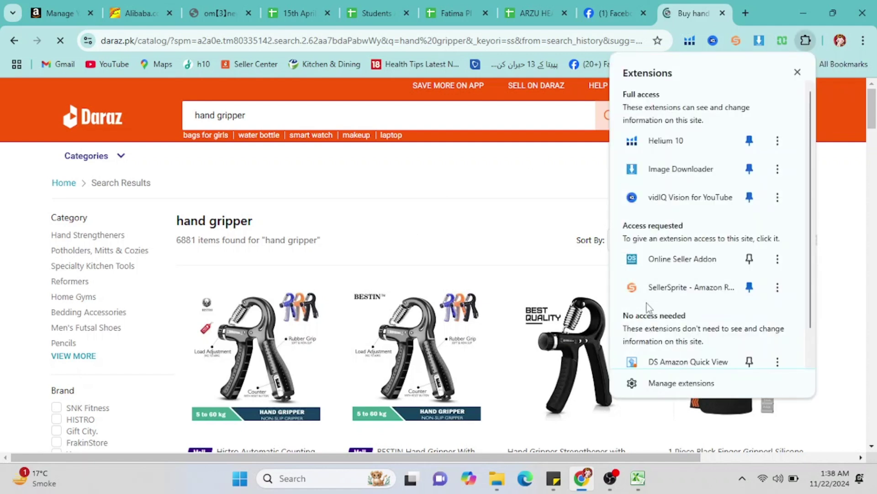
scroll(646, 303, down, 1)
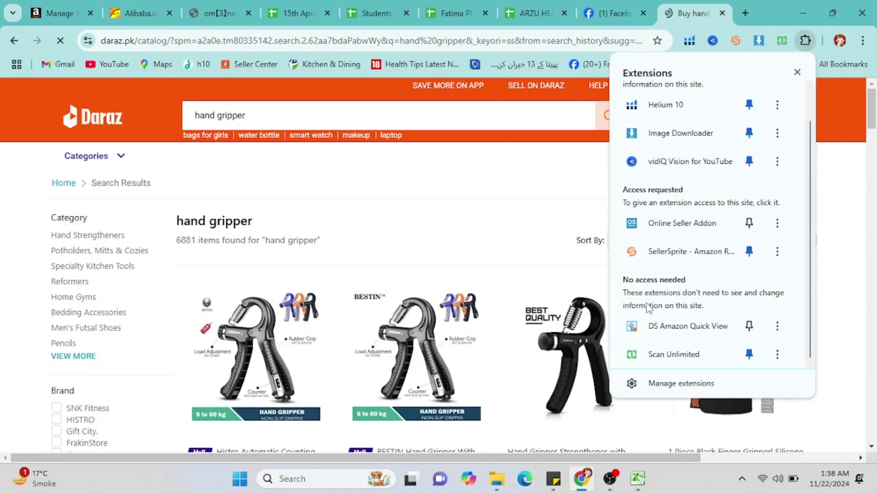
click(684, 388)
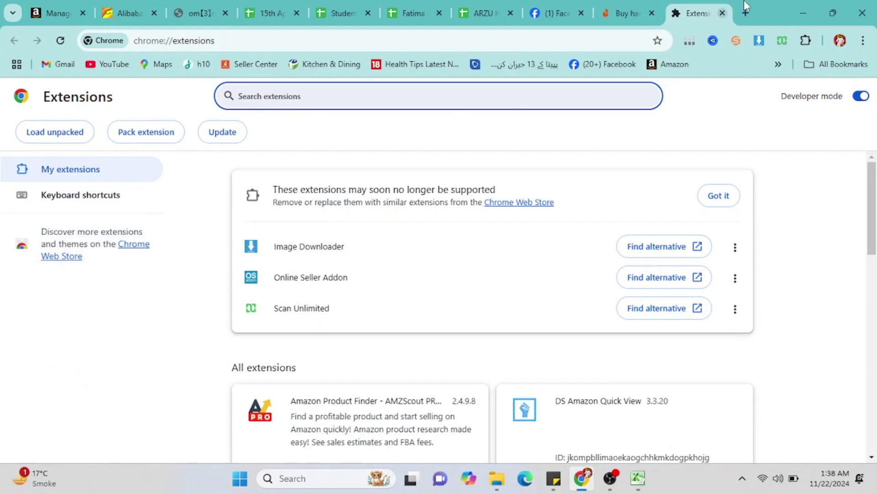
click(747, 13)
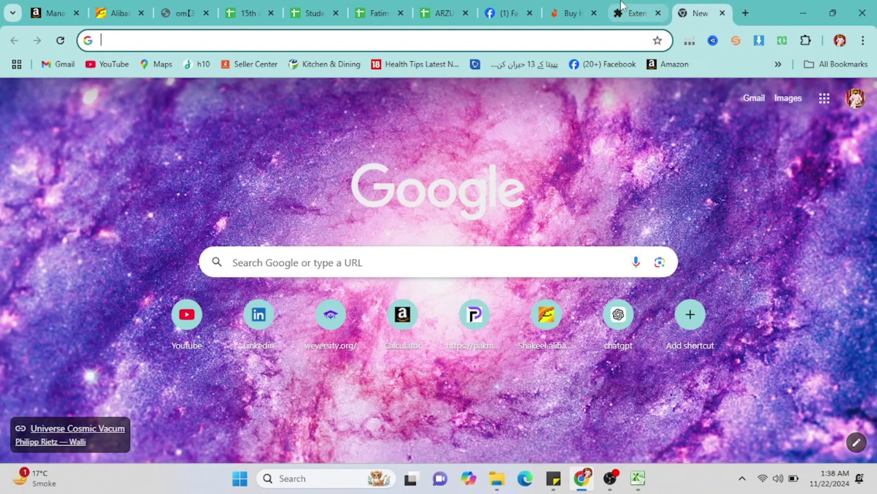
click(649, 18)
click(142, 245)
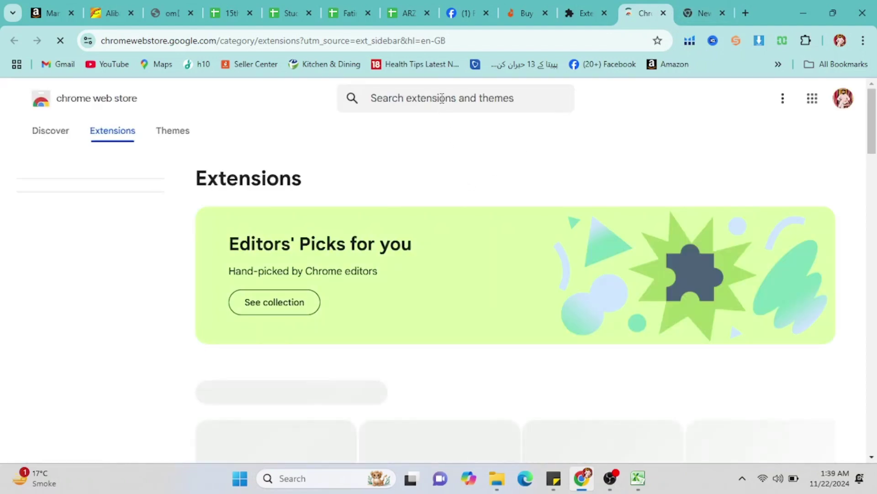
- Search the Chrome Web Store for "sellerdash" and open the SellerDash - Daraz Product Hunting Tool page
click(442, 99)
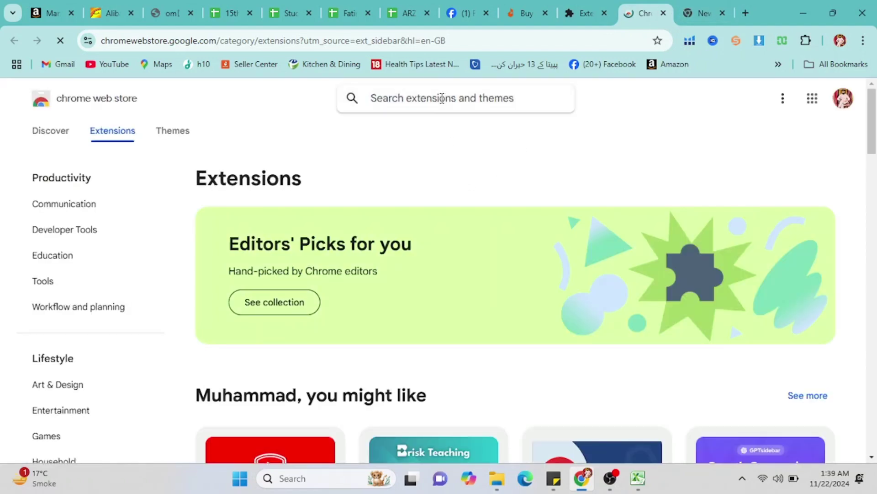
text(sellerdash)
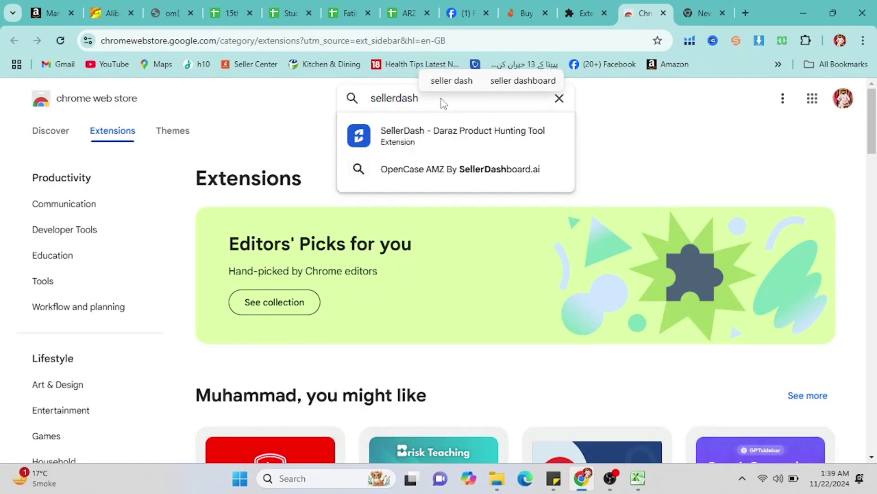
click(464, 133)
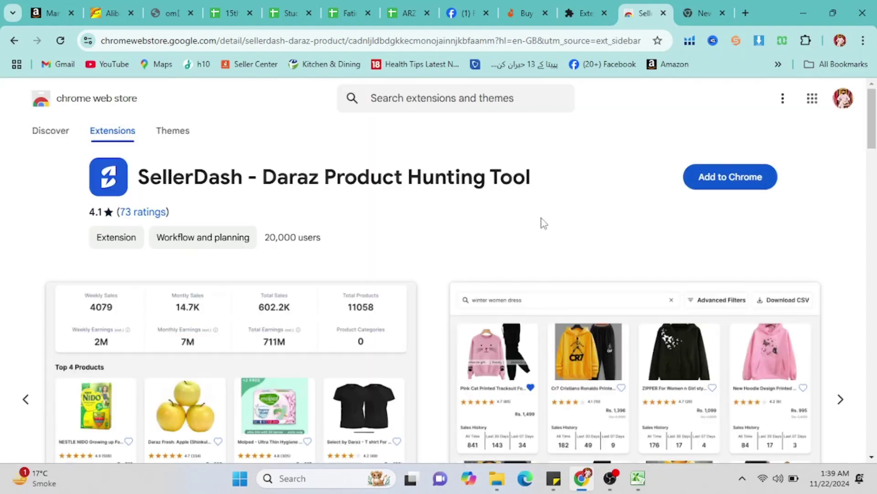
- Search Google for "sellerdash extension" in the blank tab
click(698, 6)
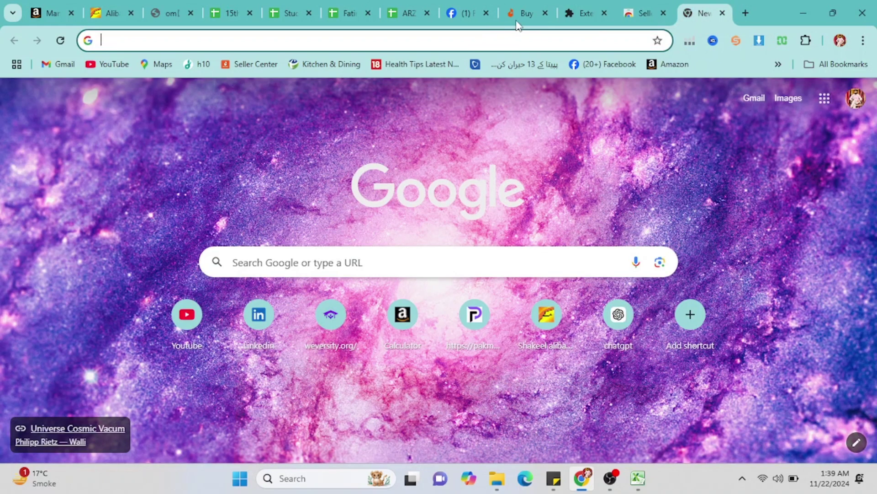
click(452, 38)
text(sel)
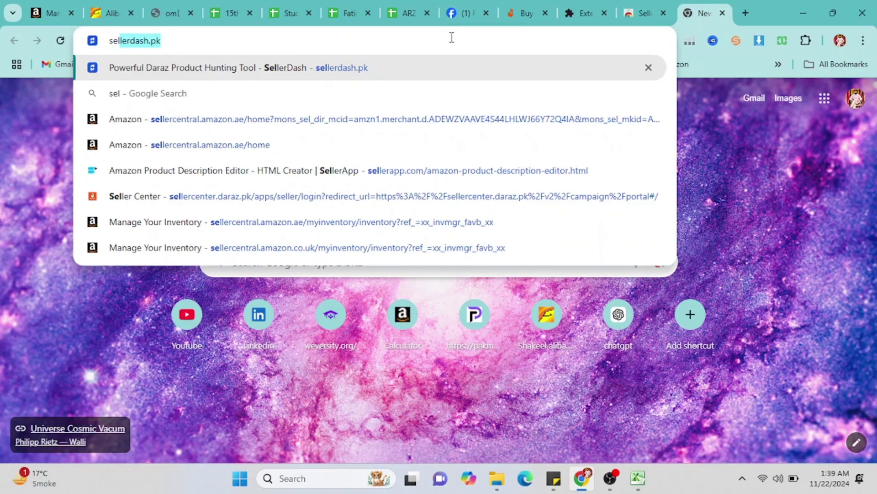
text(lerdash)
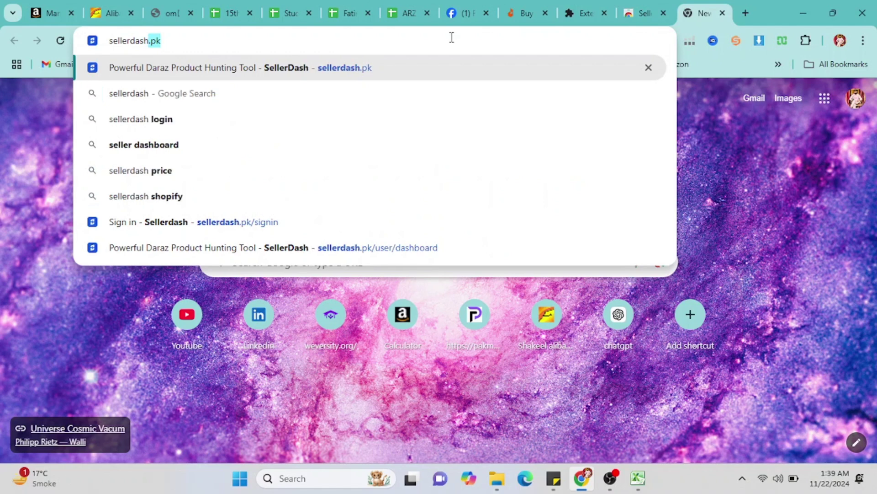
key(BackSpace)
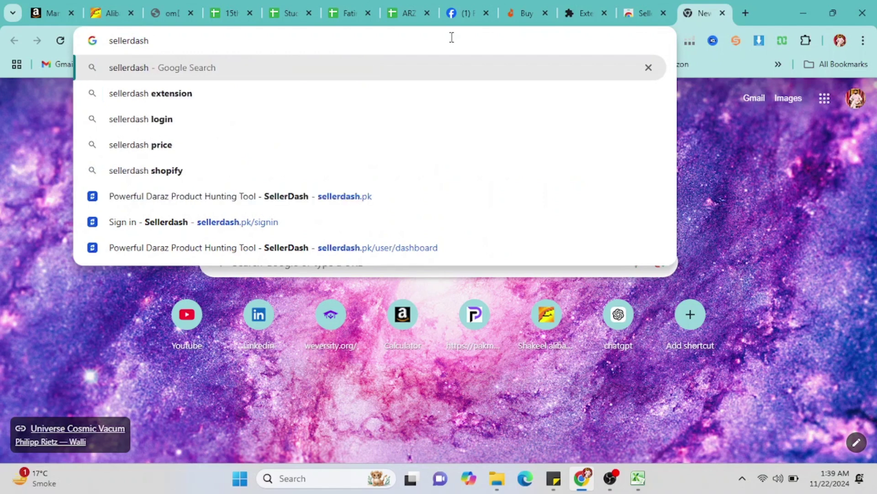
click(322, 103)
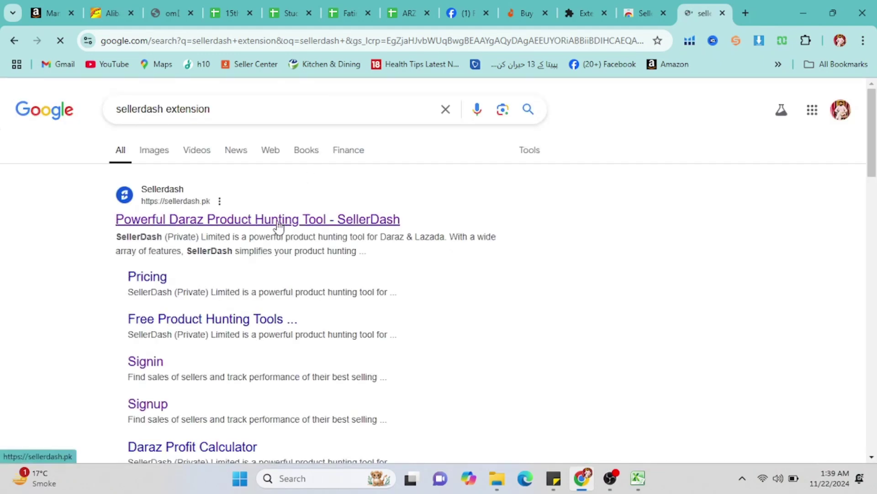
- Open the sellerdash.pk result, Powerful Daraz Product Hunting Tool, in a new tab and close the Google results tab
scroll(279, 225, down, 5)
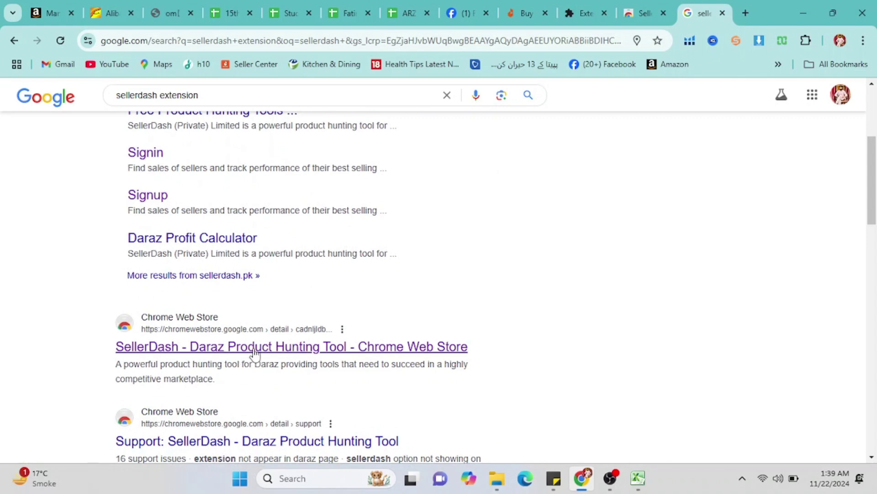
scroll(299, 281, up, 5)
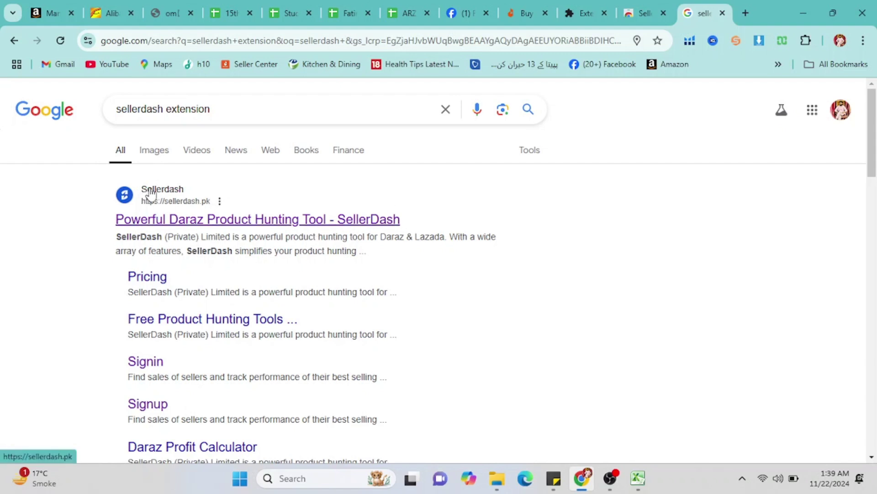
right_click(186, 225)
click(242, 237)
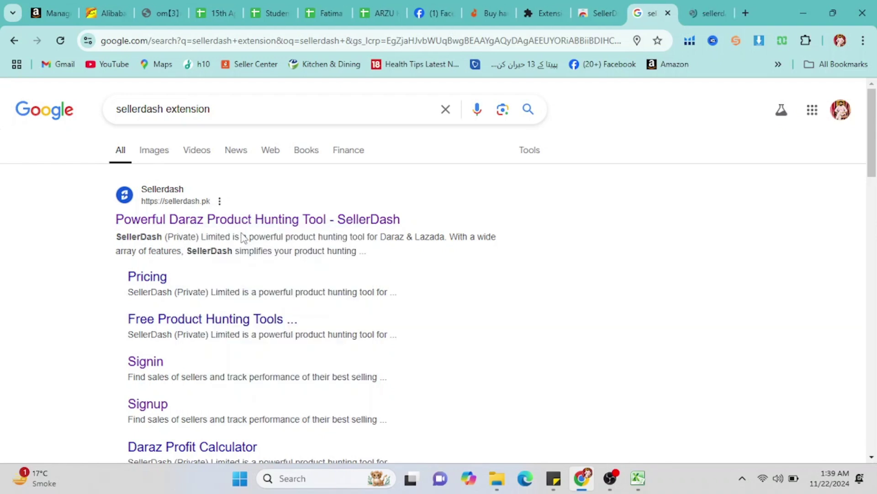
click(668, 14)
- Add the SellerDash - Daraz Product Hunting Tool extension to Chrome from its Web Store page and dismiss the notice
click(600, 10)
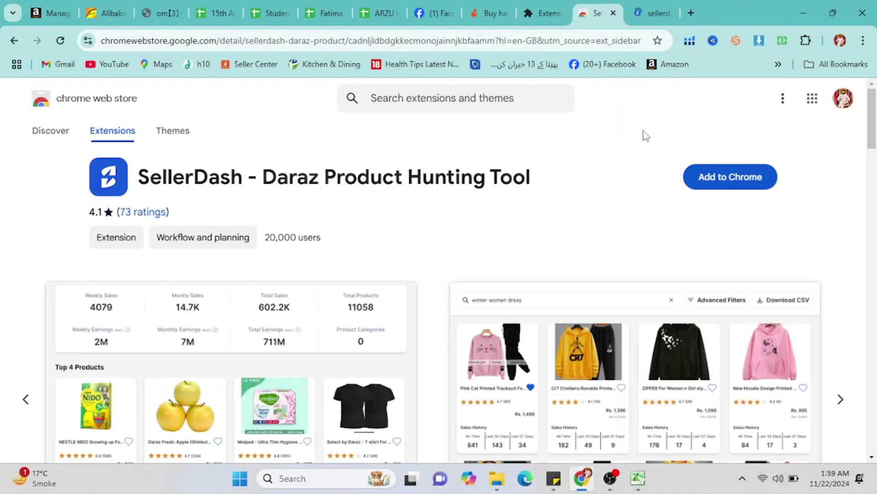
click(729, 180)
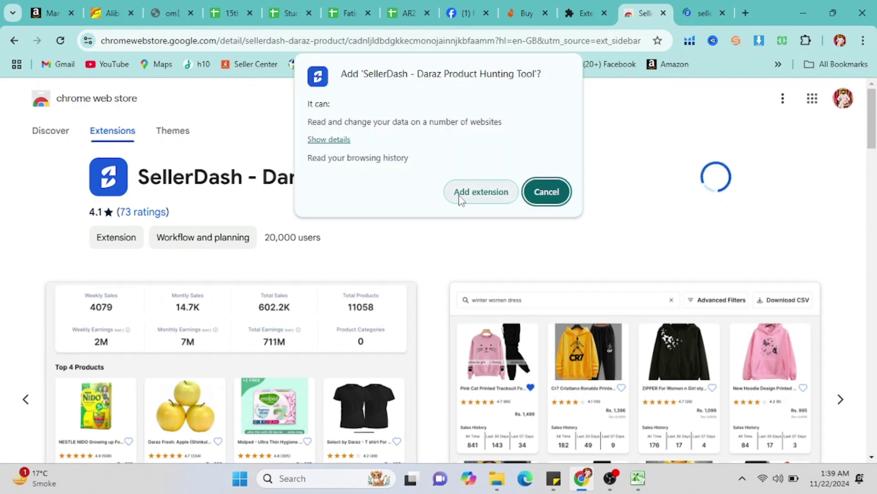
click(470, 198)
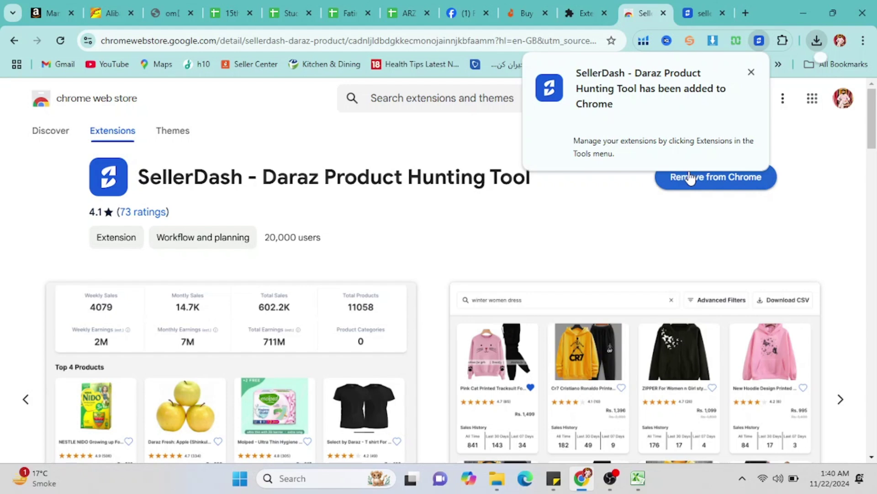
click(751, 72)
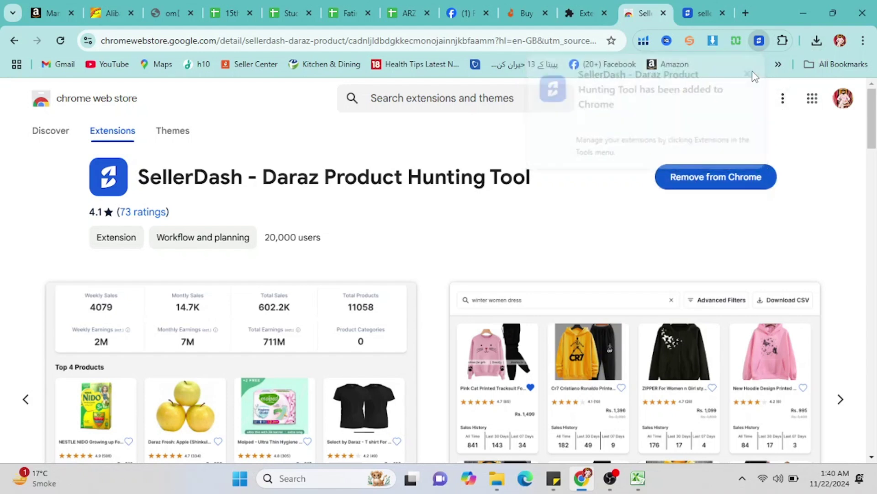
- Pin the SellerDash extension to the browser toolbar and close the extensions list
click(782, 41)
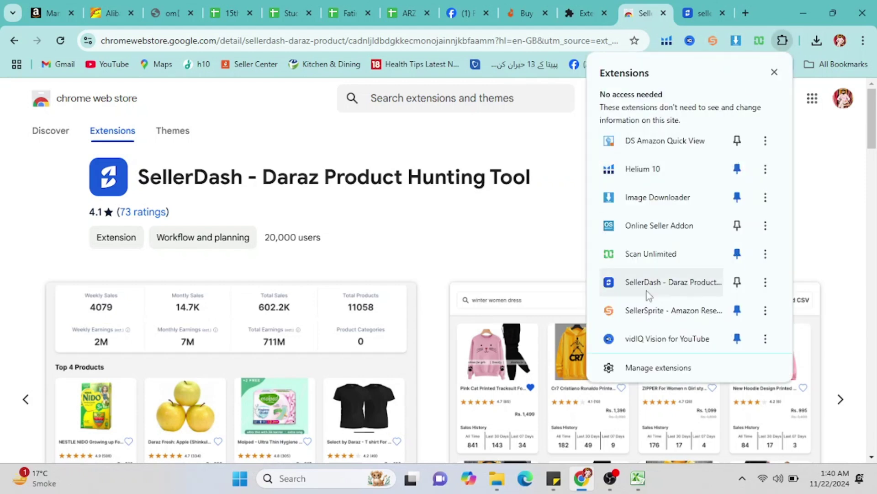
click(737, 282)
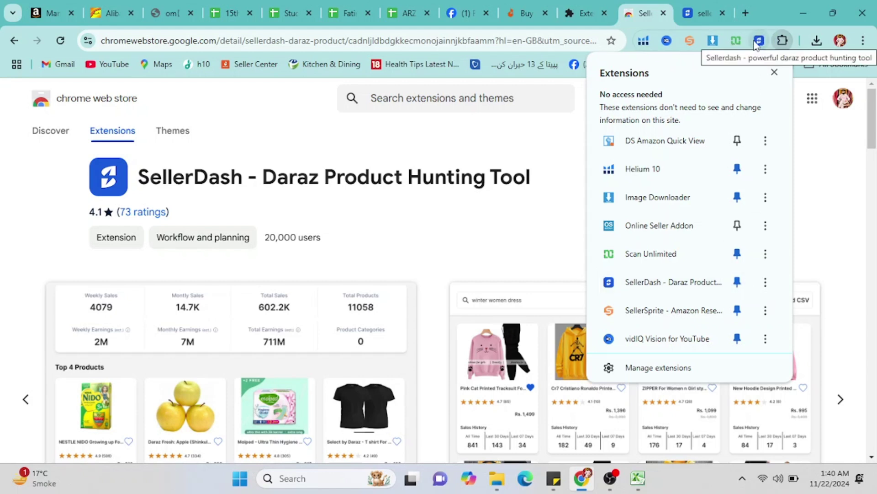
click(775, 72)
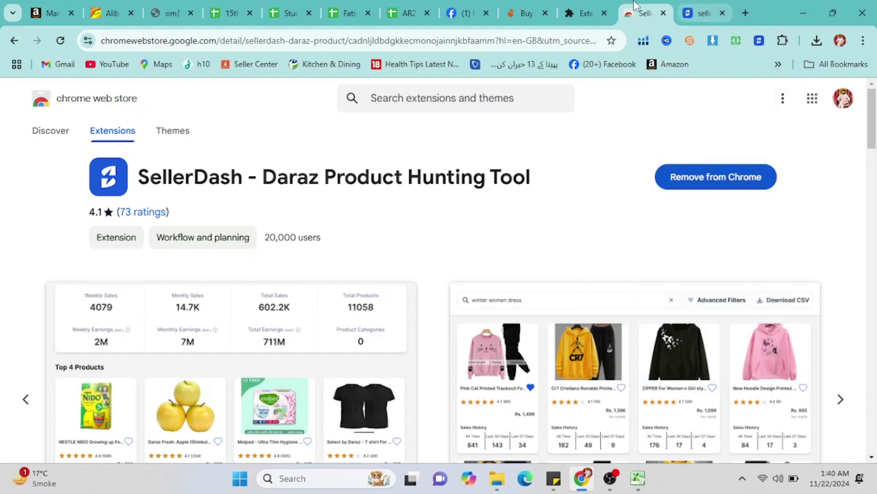
- Close the Extensions and Chrome Web Store tabs and look over the SellerDash home page
click(604, 13)
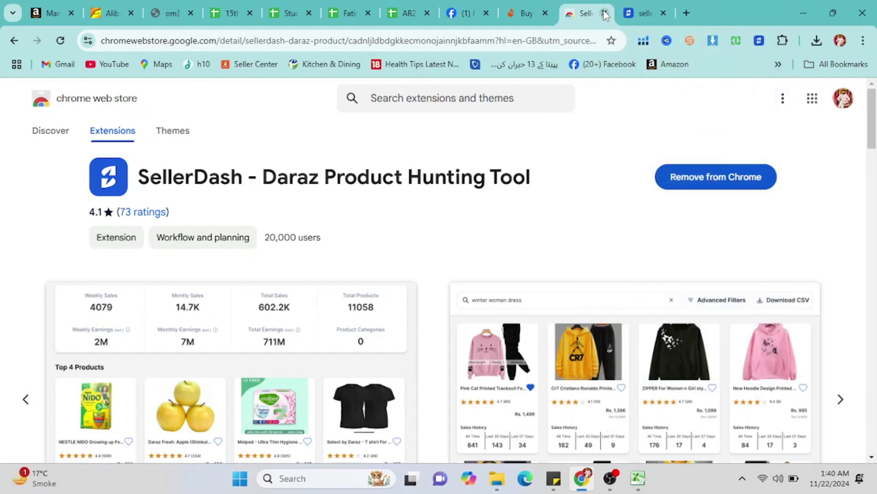
click(604, 13)
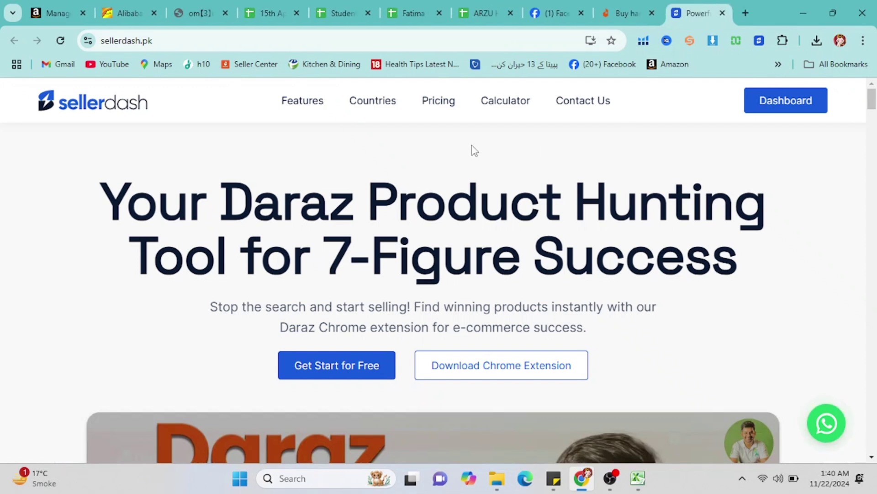
scroll(318, 238, down, 3)
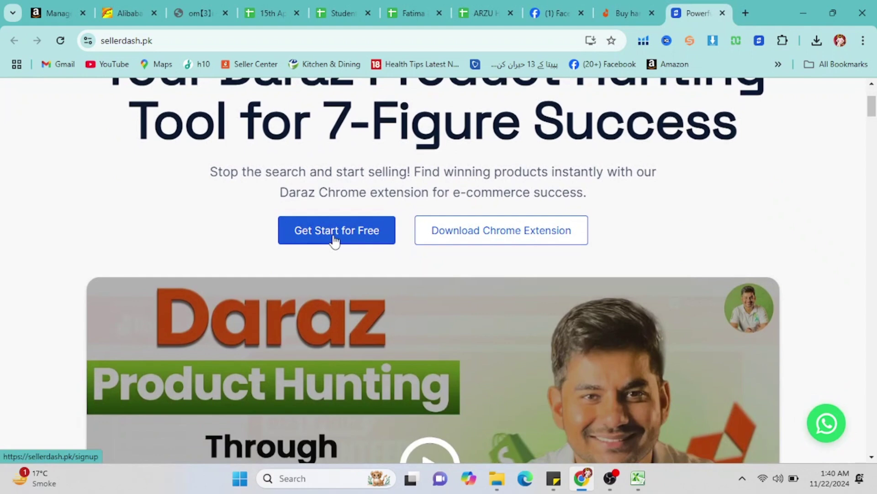
scroll(335, 241, down, 10)
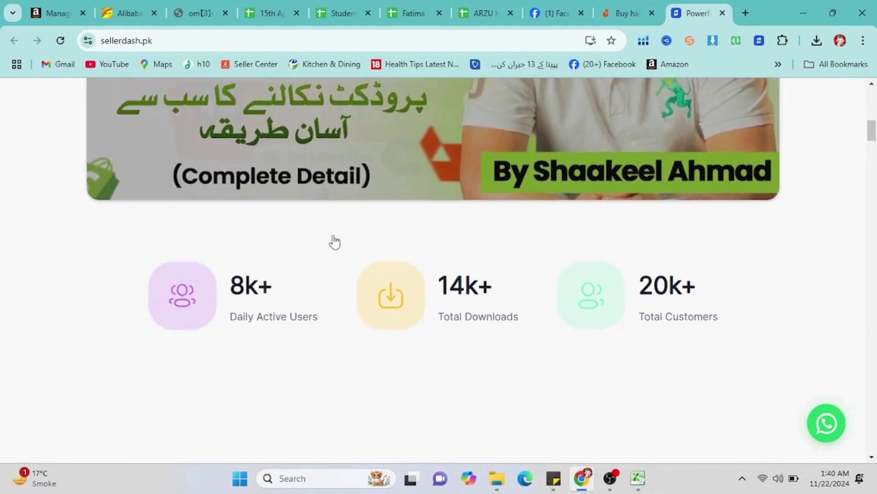
scroll(335, 241, up, 13)
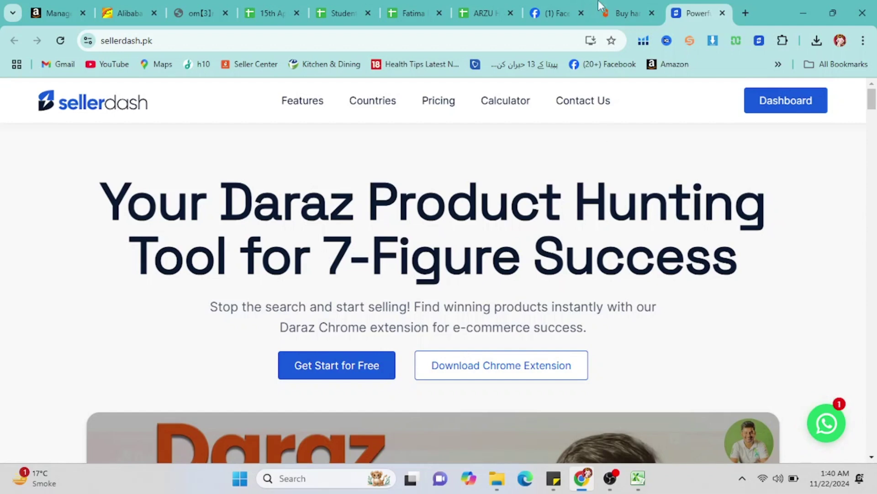
- Try the SellerDash extension on the Daraz results page, and look over the account dashboard on the SellerDash site
click(623, 10)
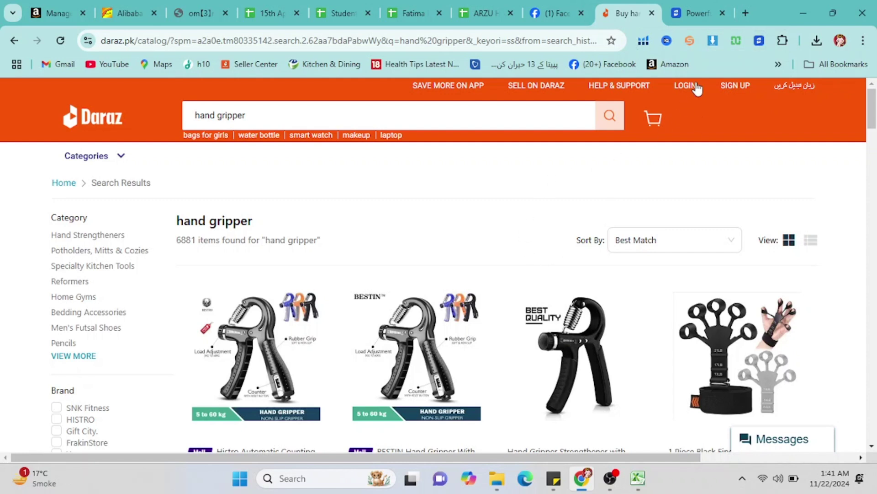
click(758, 44)
click(698, 7)
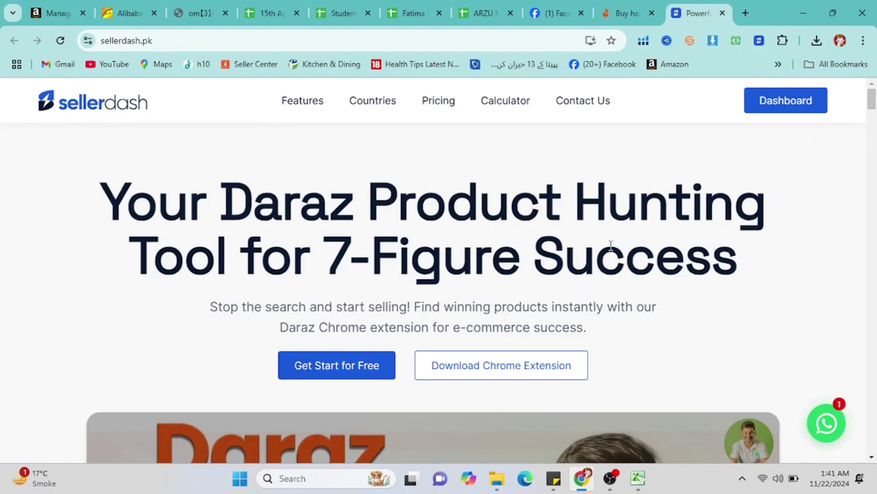
click(787, 114)
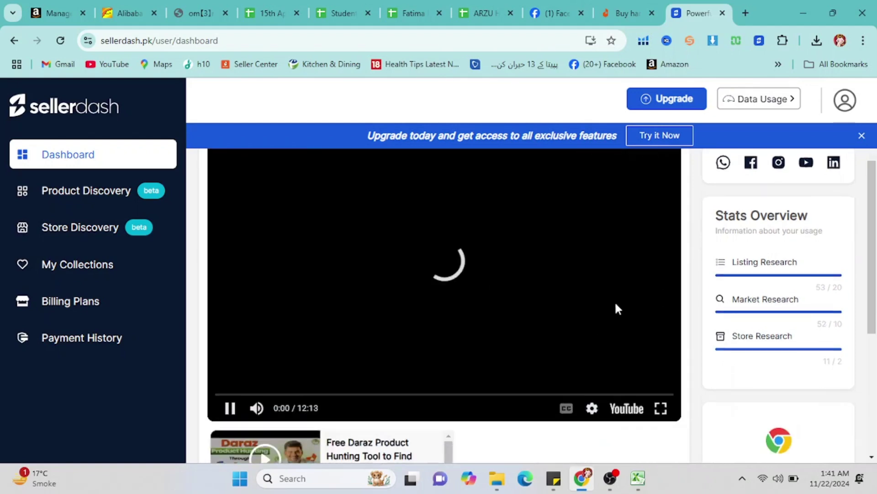
scroll(616, 304, down, 5)
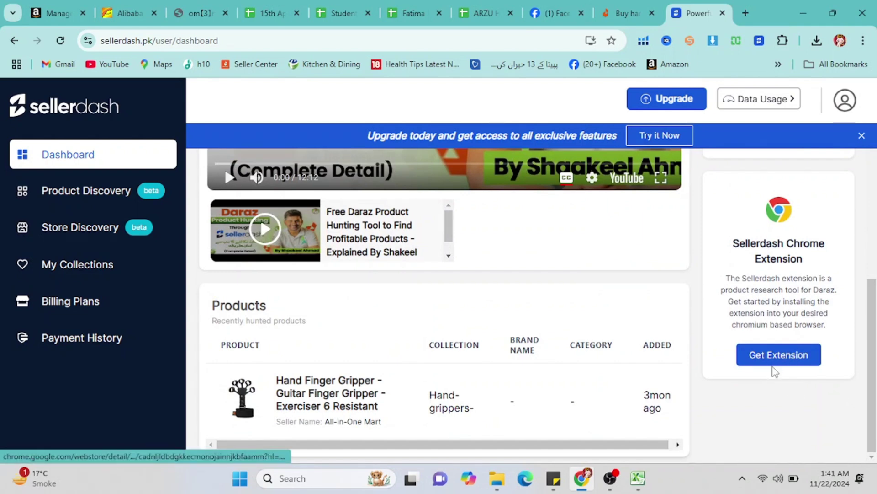
- Return to the Daraz hand gripper results and reload the page to activate the SellerDash extension on it
click(635, 1)
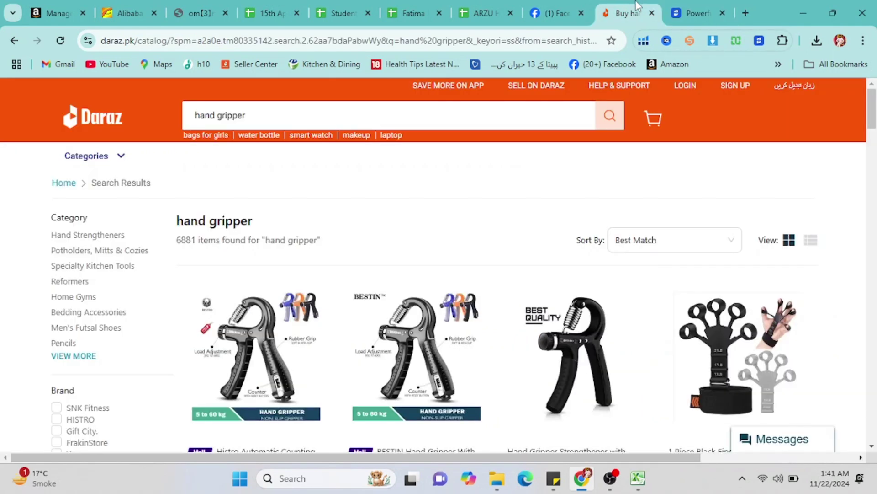
mouse_move(73, 158)
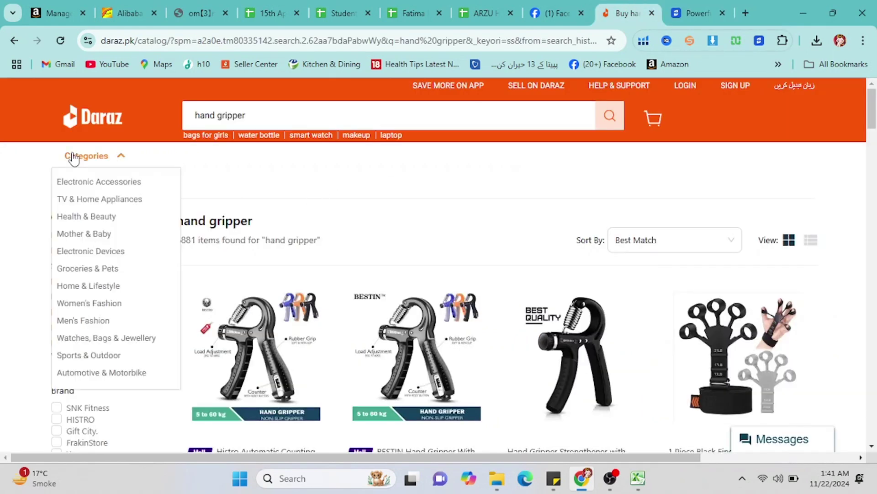
click(61, 42)
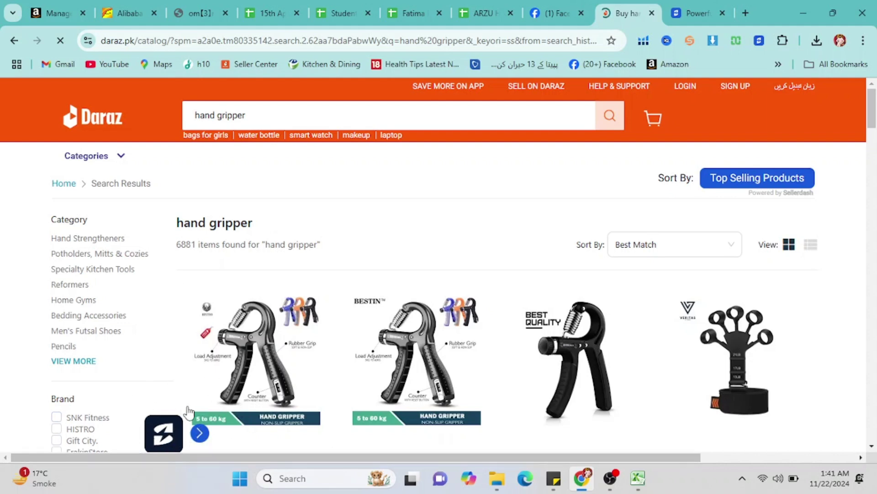
- Sign in to the SellerDash extension on the Daraz hand gripper results and open its Products table in full screen
click(200, 433)
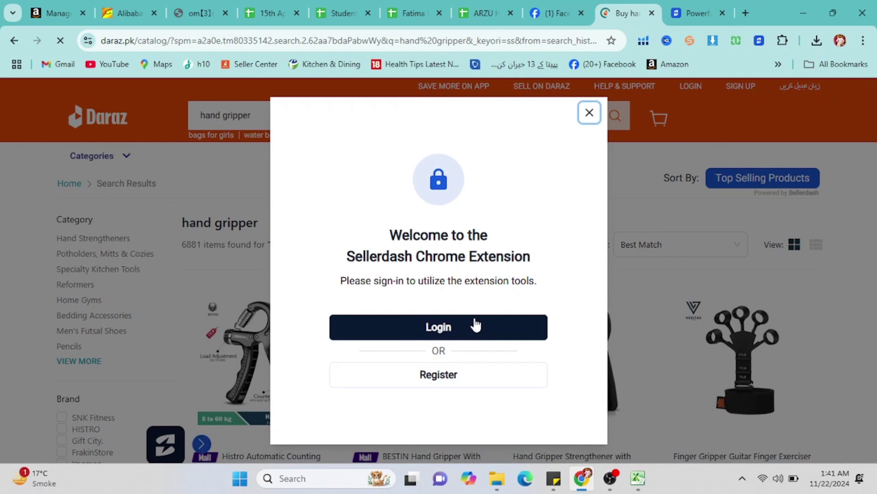
click(474, 325)
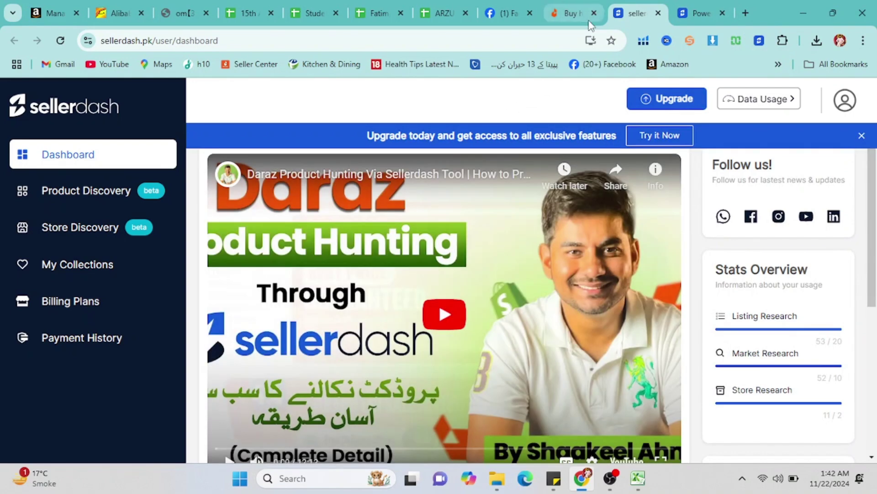
click(573, 5)
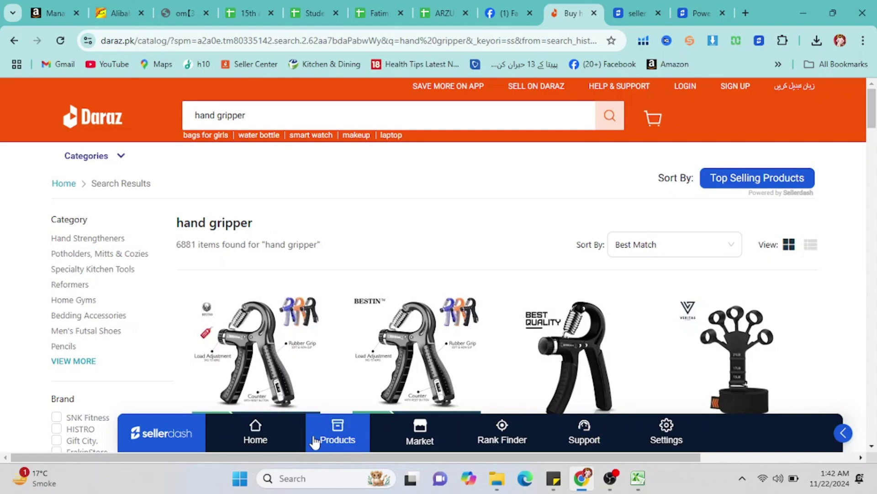
click(337, 441)
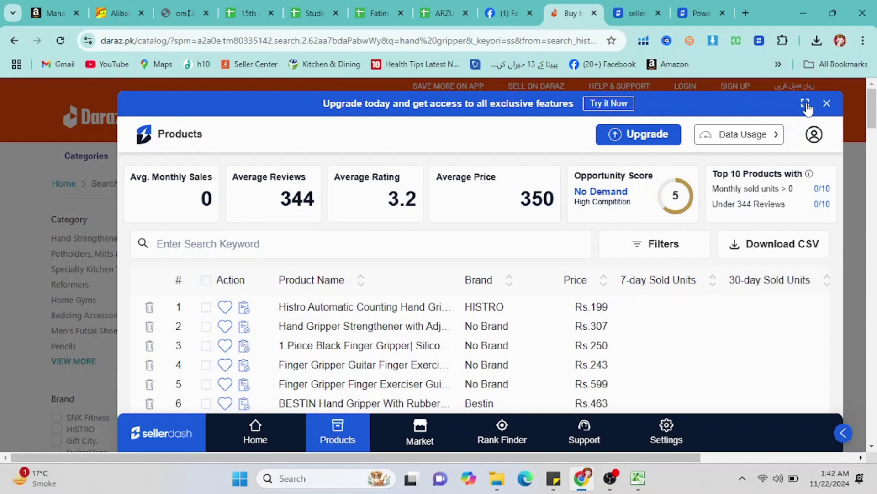
click(806, 105)
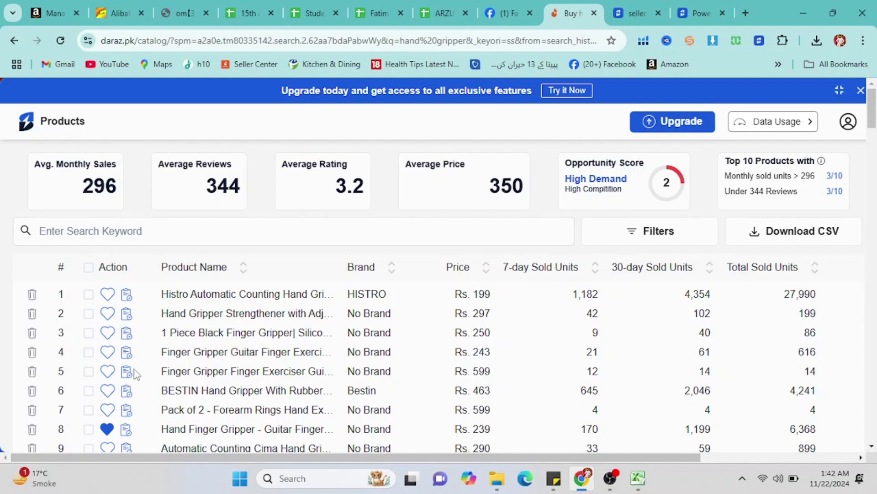
- Examine the hand gripper products table, including prices, sold units, sales, reviews, ratings, locations and sellers
mouse_move(228, 355)
scroll(436, 309, down, 3)
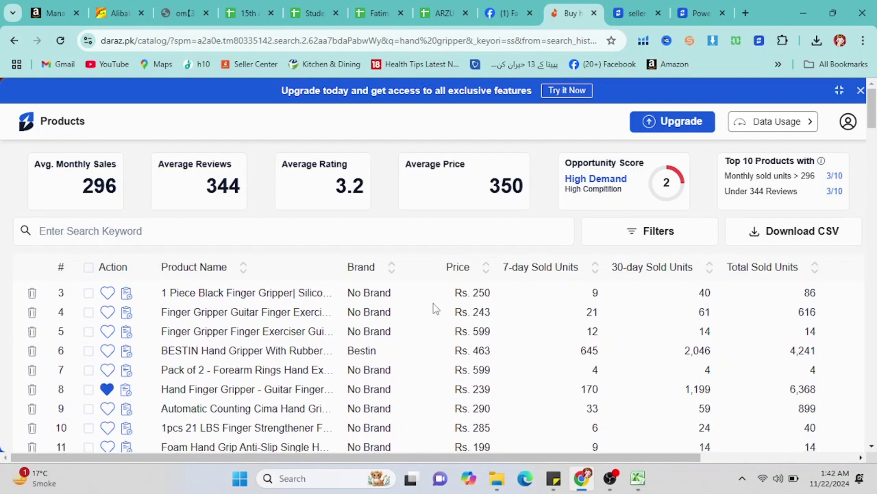
scroll(436, 307, up, 3)
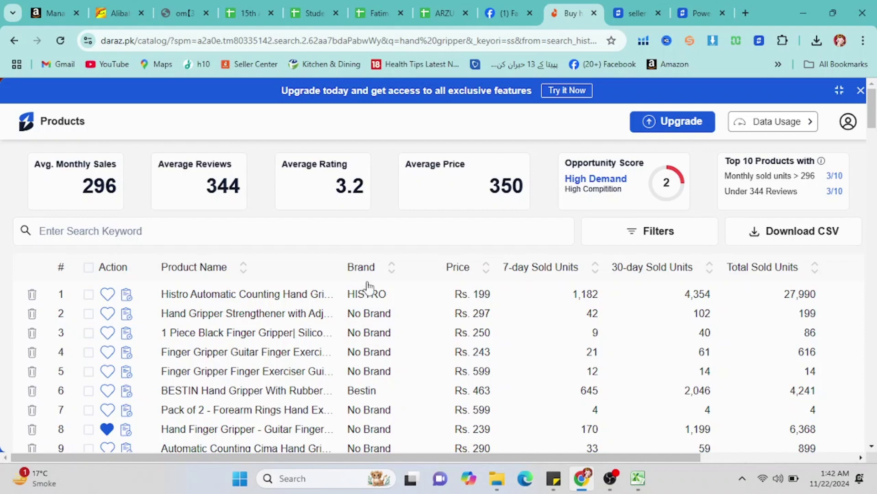
scroll(591, 377, right, 5)
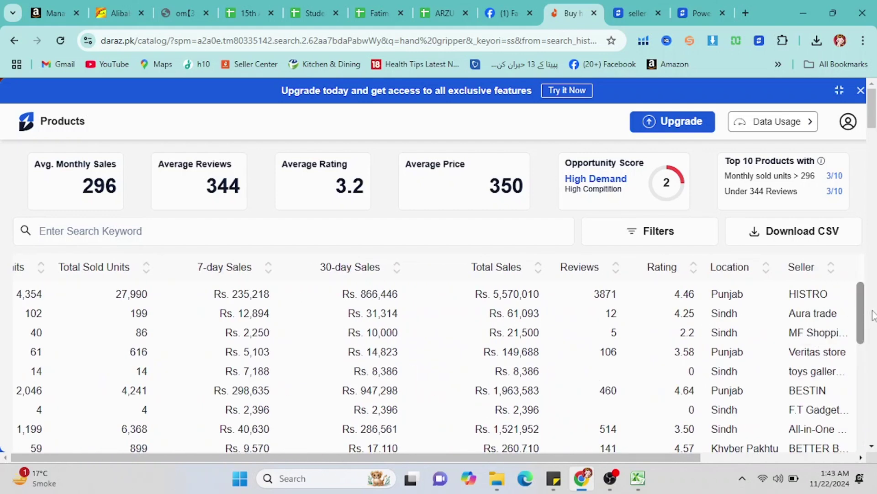
scroll(821, 365, down, 3)
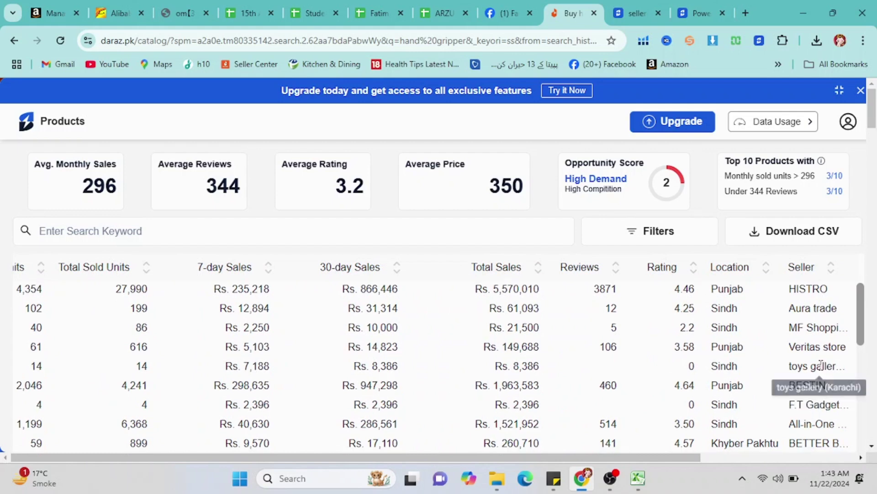
scroll(822, 366, down, 2)
scroll(399, 410, left, 5)
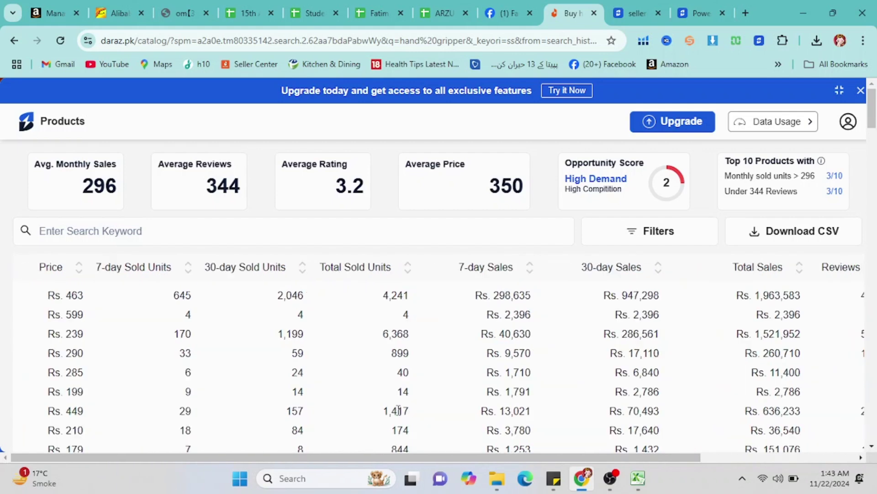
scroll(398, 410, left, 3)
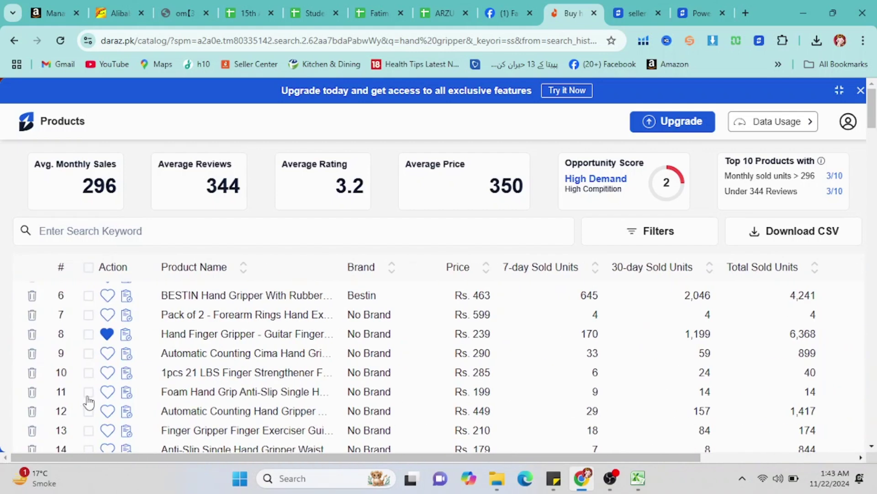
- Open the BESTIN Hand Gripper With Rubber Grip listing from the products table in a new tab
mouse_move(235, 297)
mouse_move(200, 303)
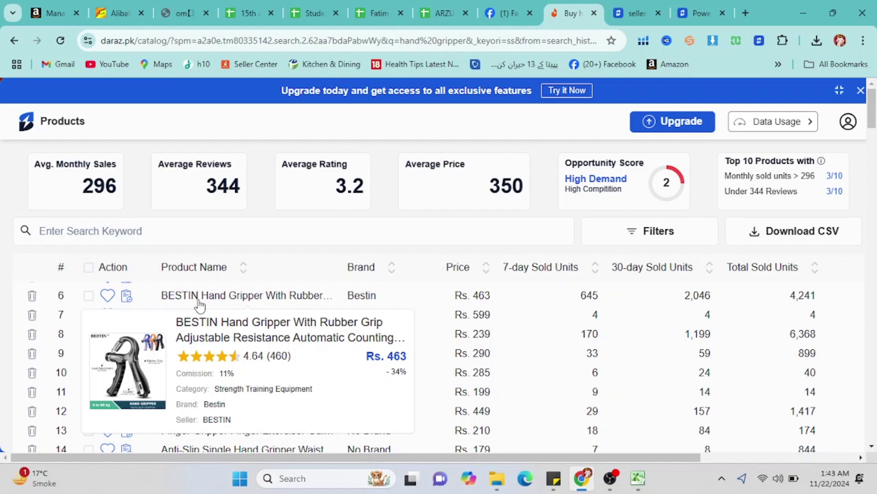
right_click(199, 304)
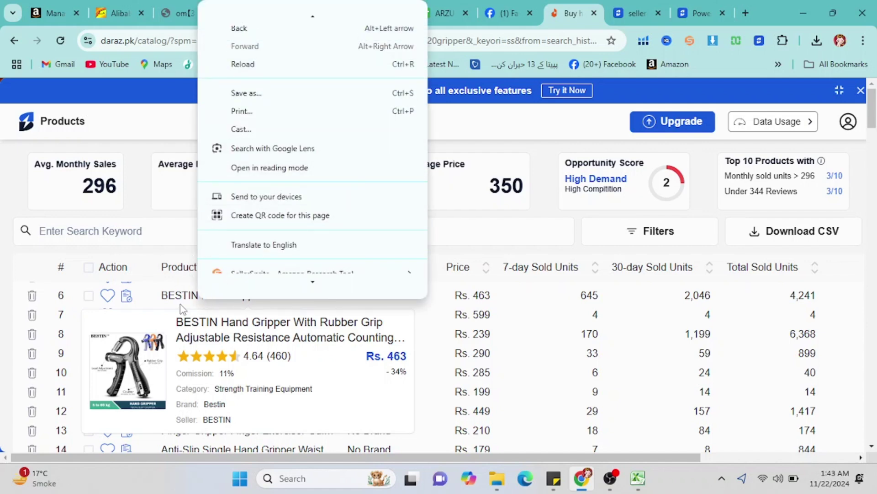
right_click(204, 326)
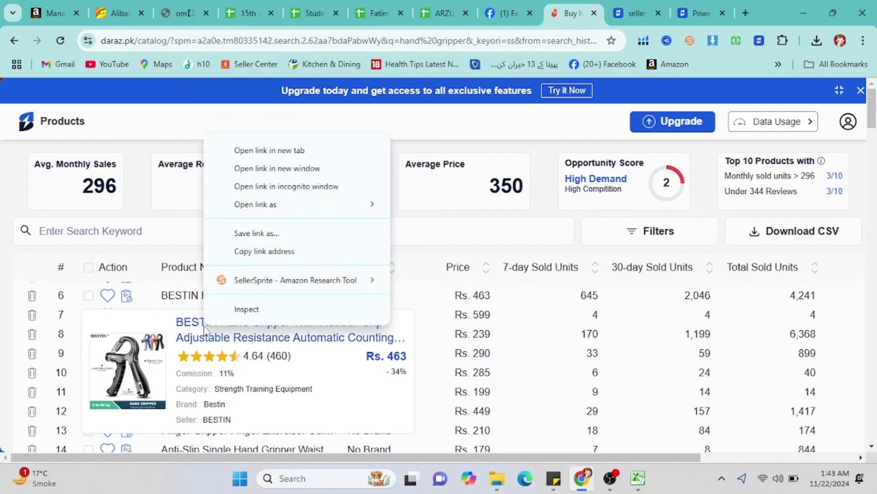
click(339, 153)
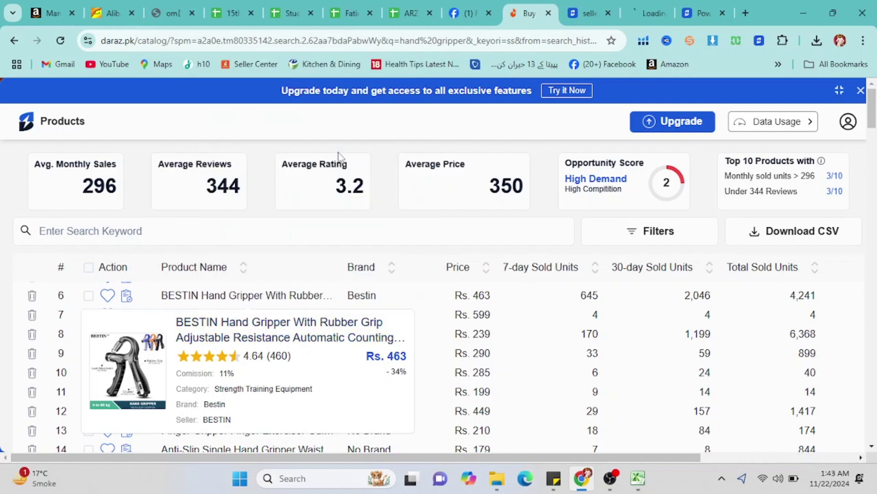
- Close the two SellerDash website tabs and view the BESTIN hand gripper listing
click(604, 13)
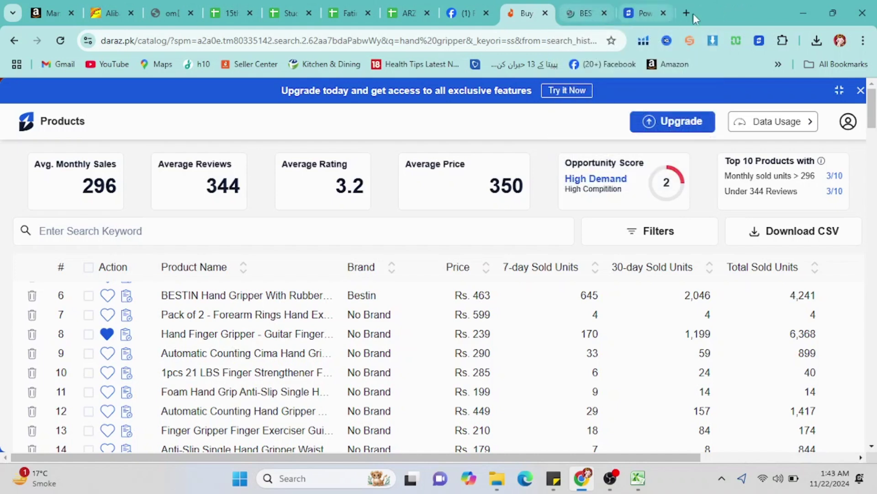
click(663, 12)
click(636, 3)
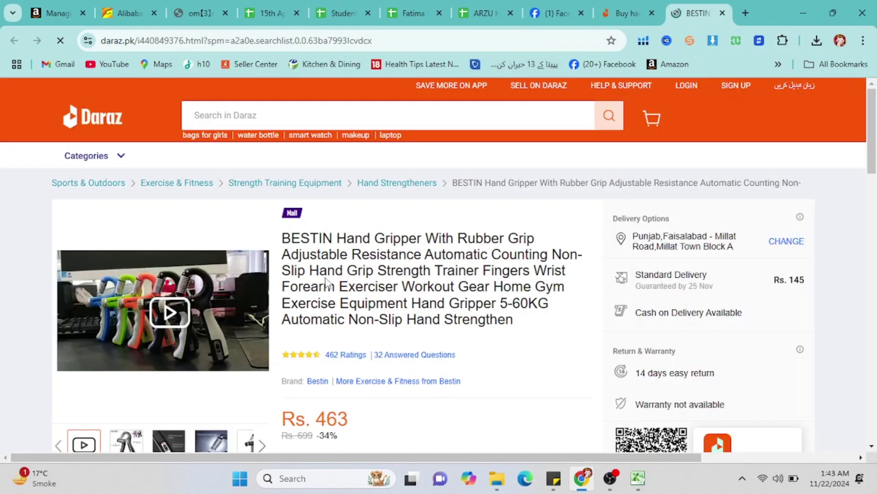
scroll(326, 282, down, 2)
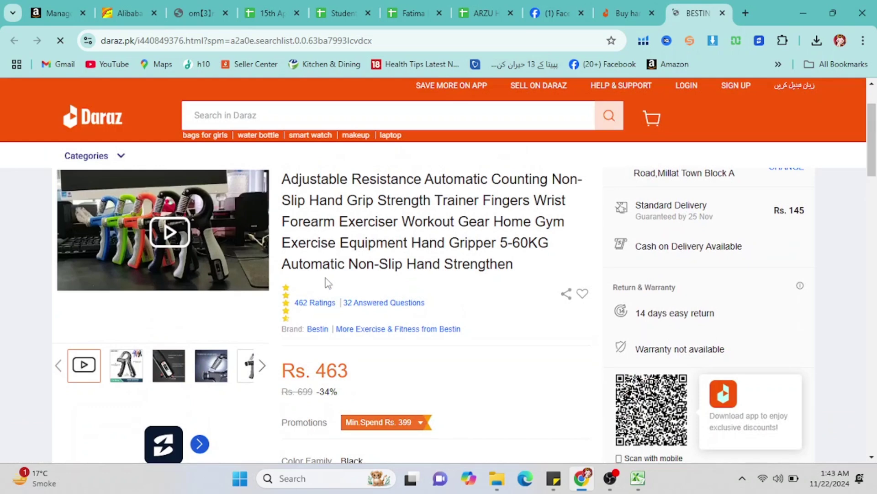
- Check the BESTIN hand gripper's position in the SellerDash products table and compare it with its Daraz listing
click(625, 7)
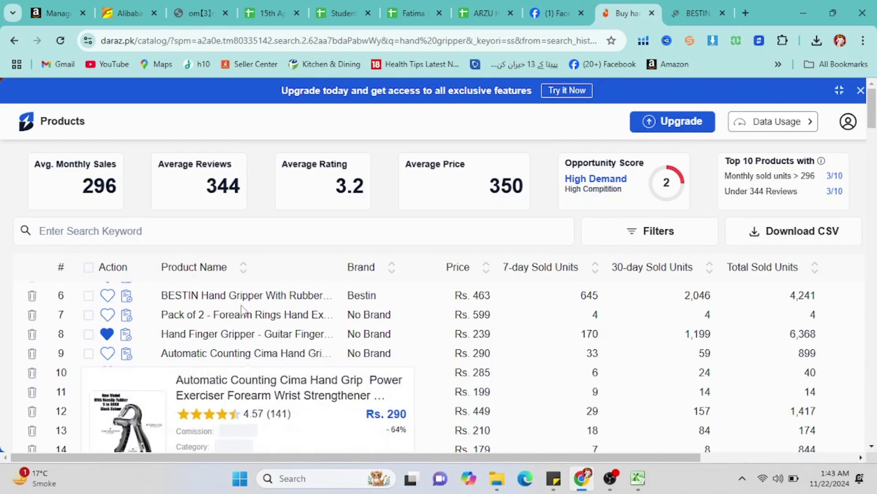
scroll(243, 310, up, 2)
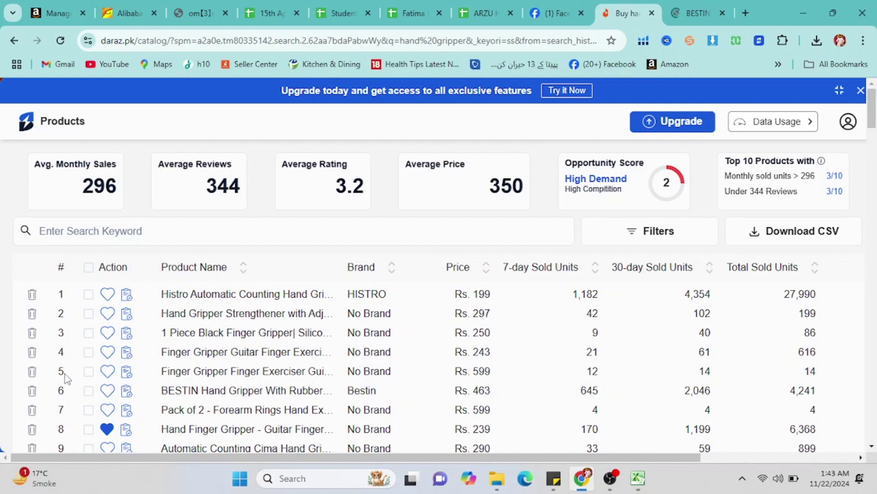
mouse_move(202, 378)
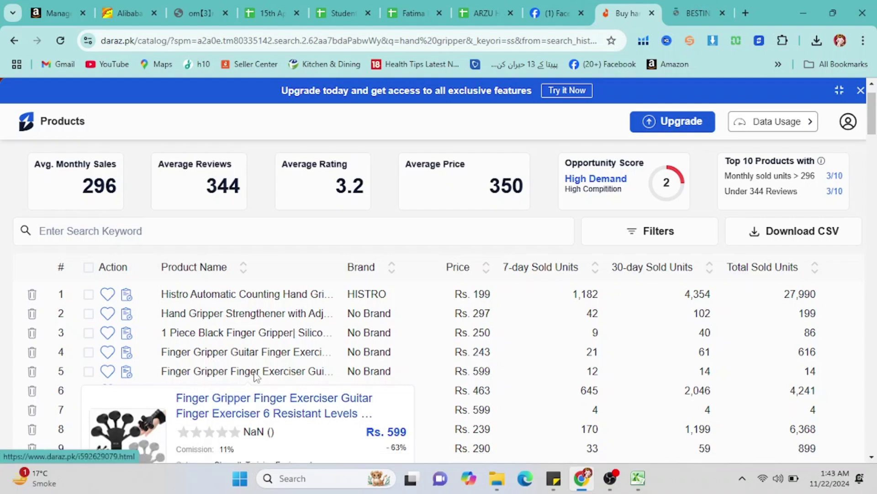
scroll(256, 377, down, 1)
scroll(256, 377, down, 1)
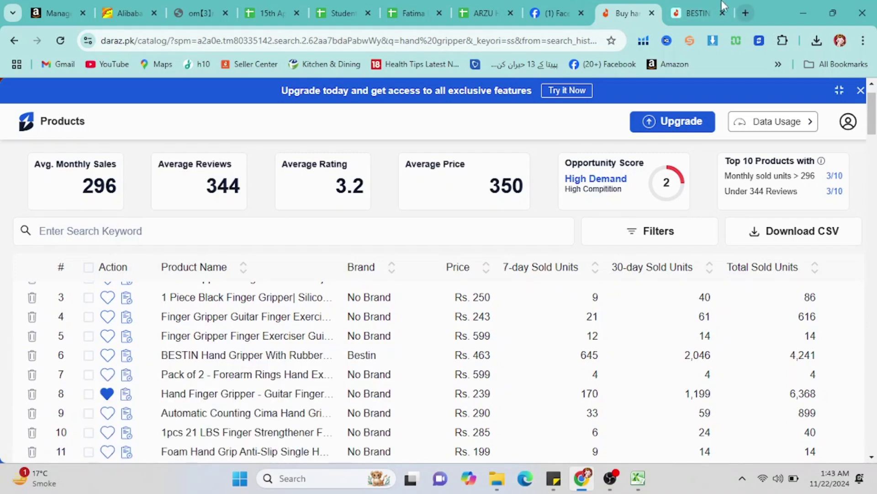
click(699, 6)
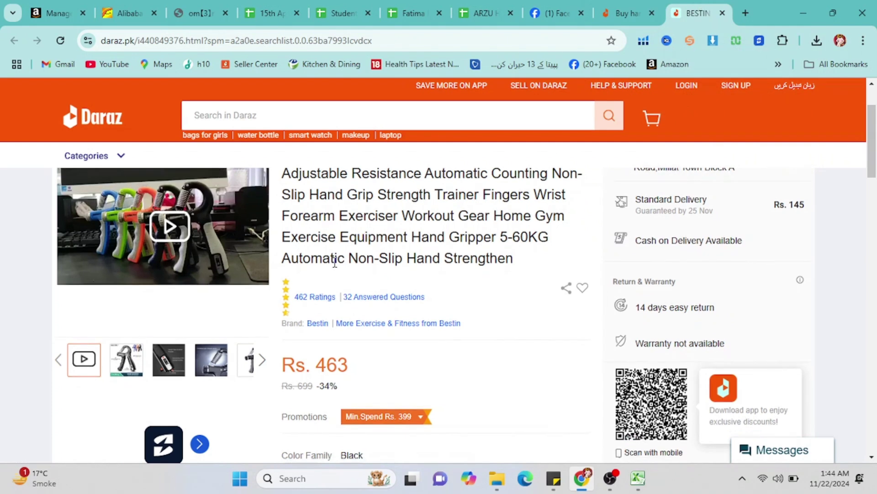
scroll(335, 261, down, 1)
scroll(334, 261, up, 1)
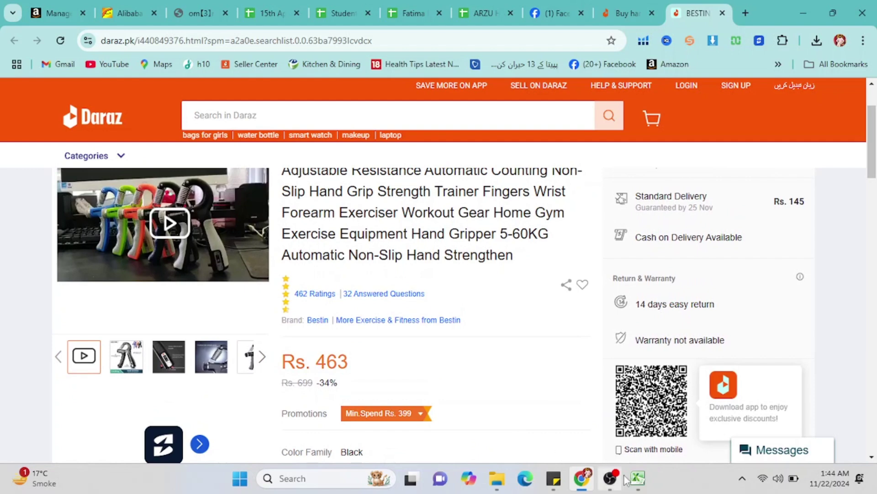
- Switch to the Excel workbook and enter 6 as the Rank of the first hand gripper row on Sheet3
click(638, 479)
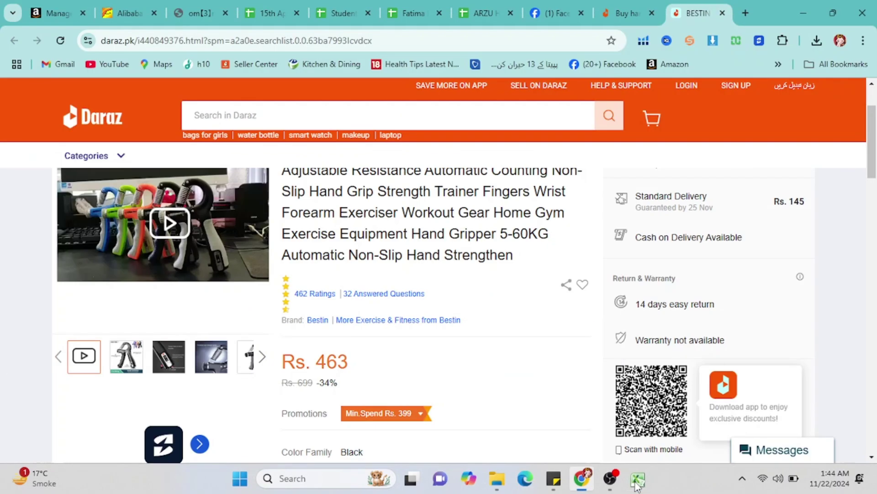
click(638, 481)
click(628, 13)
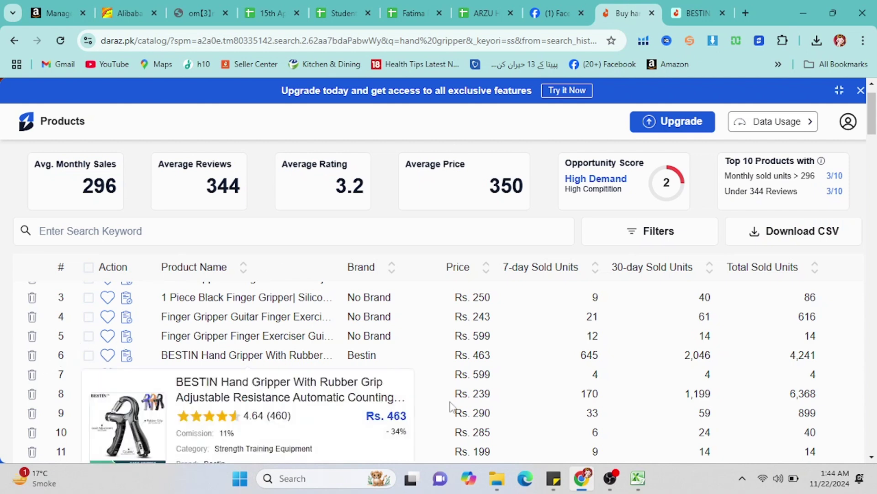
click(634, 479)
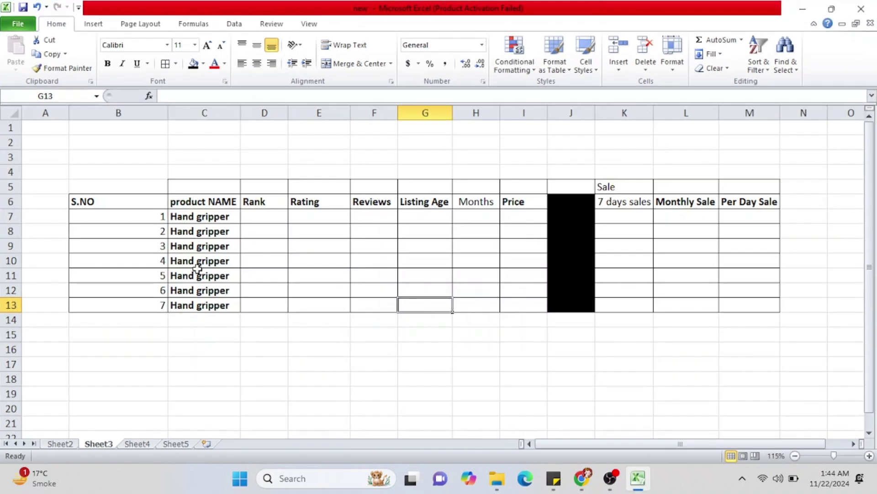
click(275, 215)
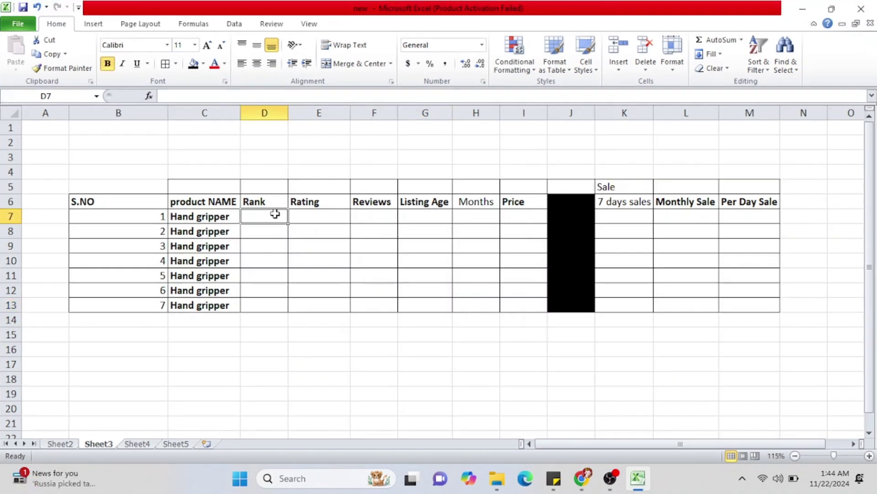
text(6)
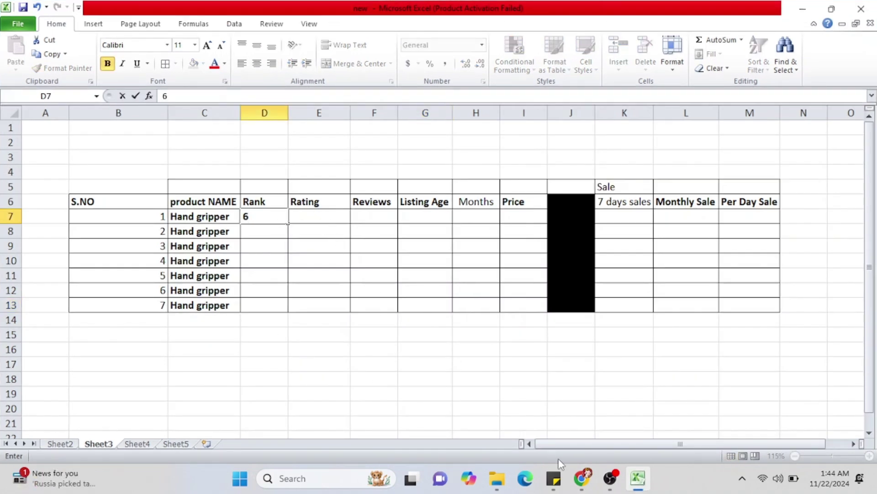
- Look up the ratings section of the BESTIN listing and enter 4.6 as the Rating of the first hand gripper row in Excel
click(643, 485)
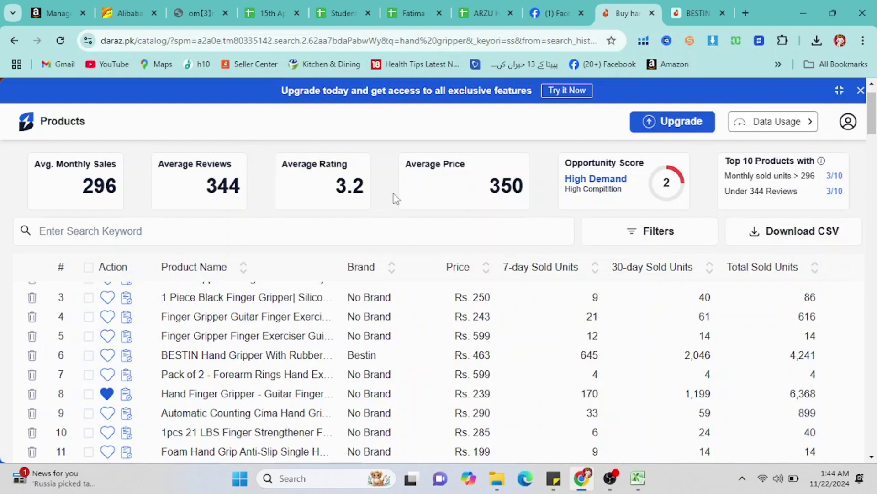
click(681, 5)
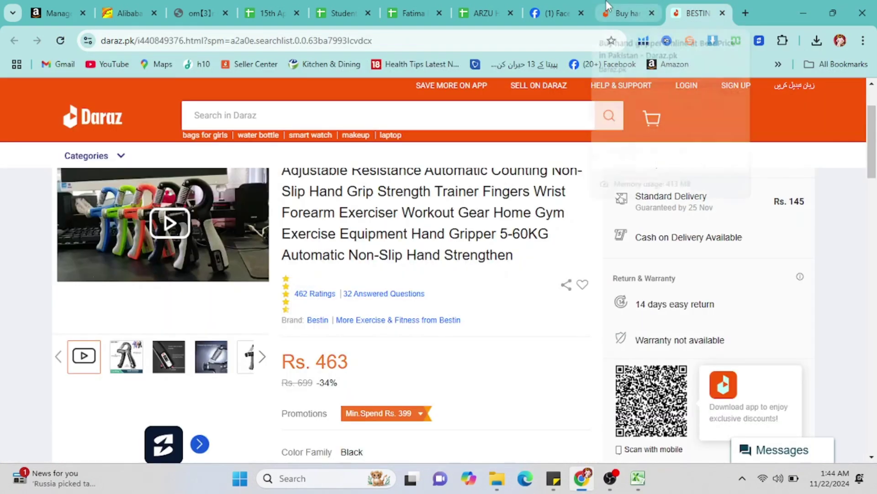
click(316, 294)
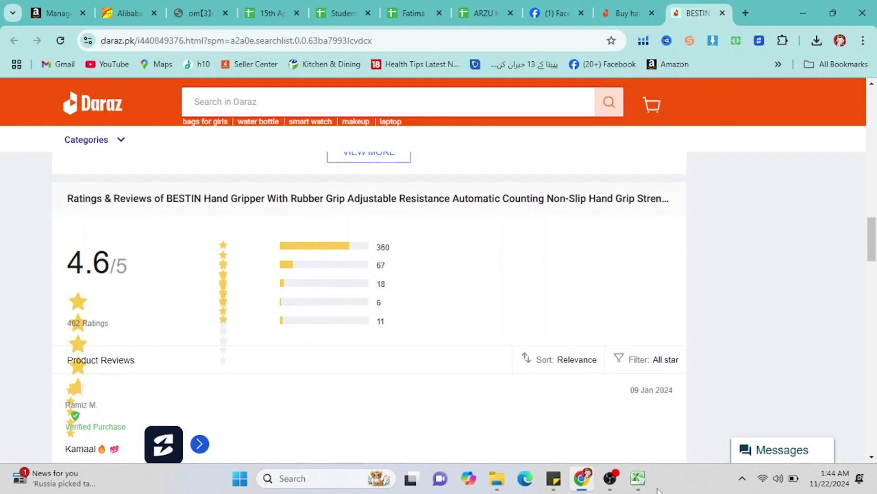
click(639, 485)
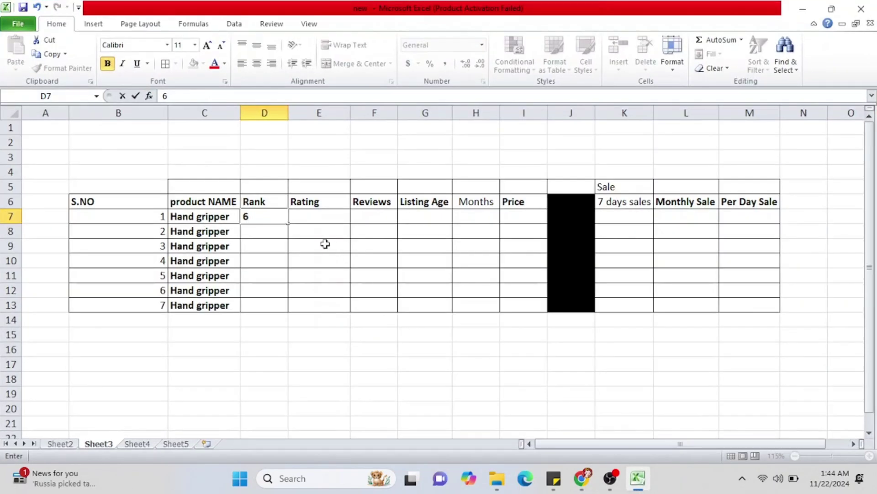
click(314, 223)
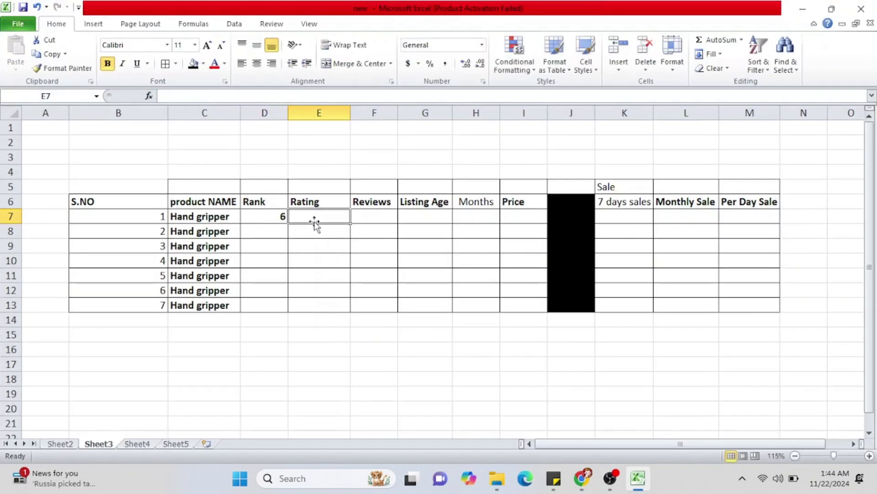
text(4.6)
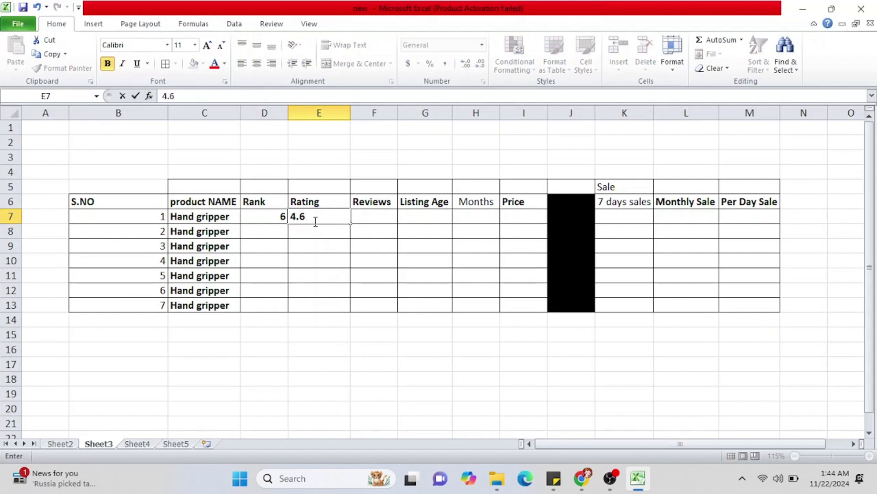
- Look up the ratings count on the BESTIN listing and enter 462 as the Reviews value of the first hand gripper row in Excel
key(Tab)
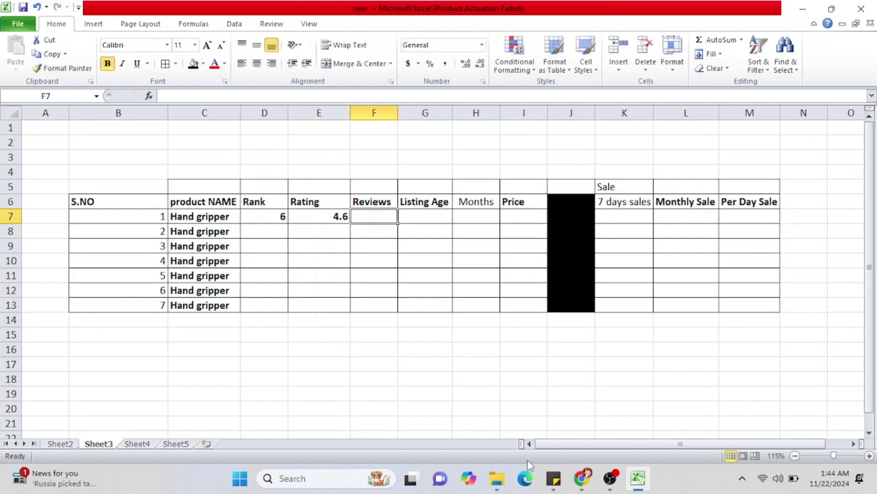
click(638, 480)
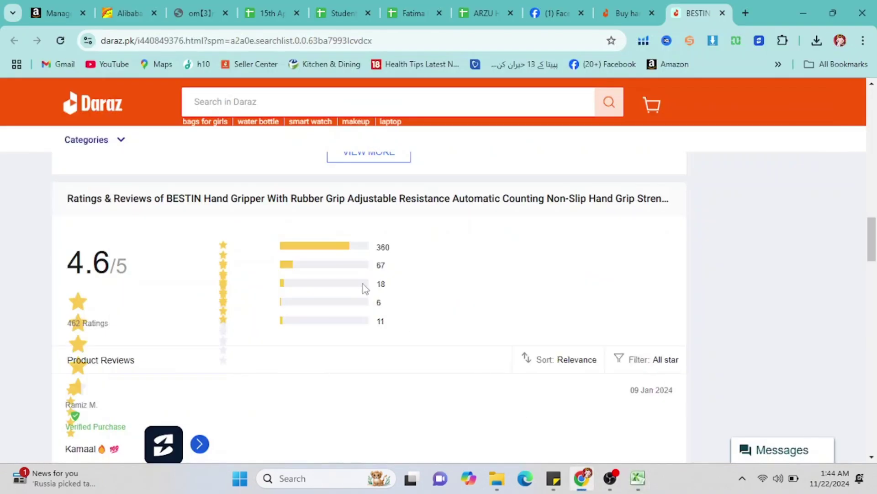
scroll(365, 302, up, 3)
scroll(366, 302, up, 10)
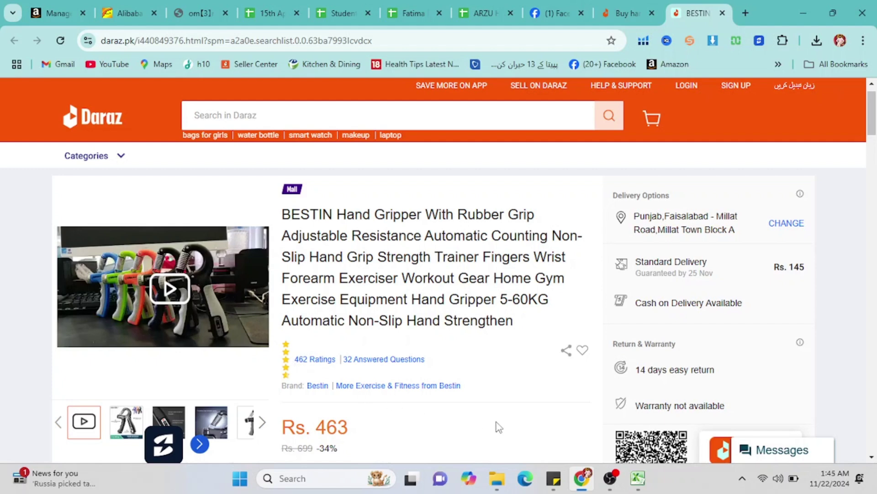
click(641, 485)
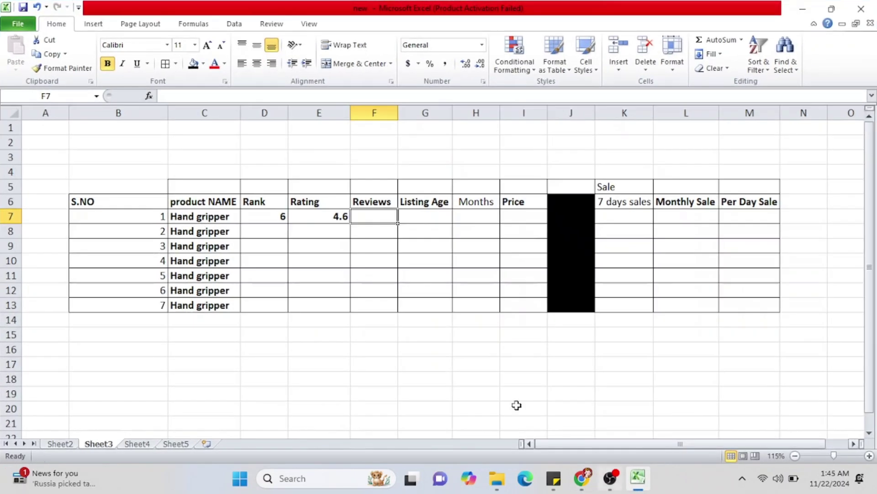
text(462)
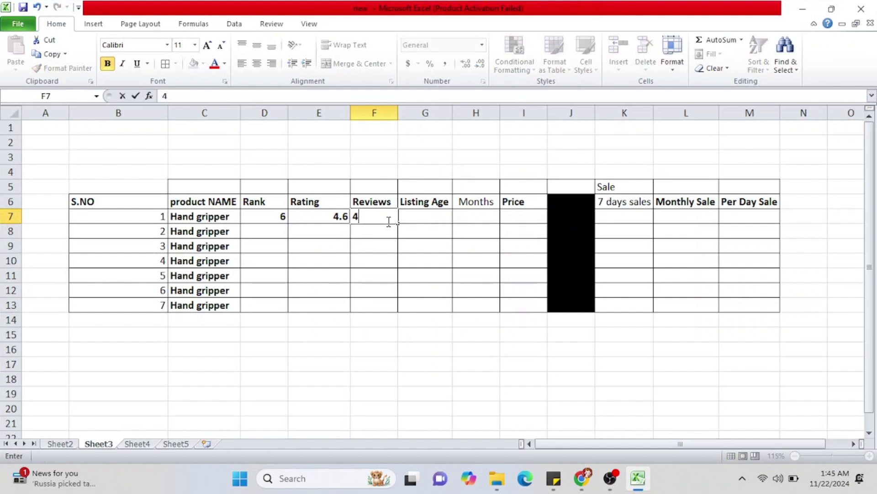
click(425, 215)
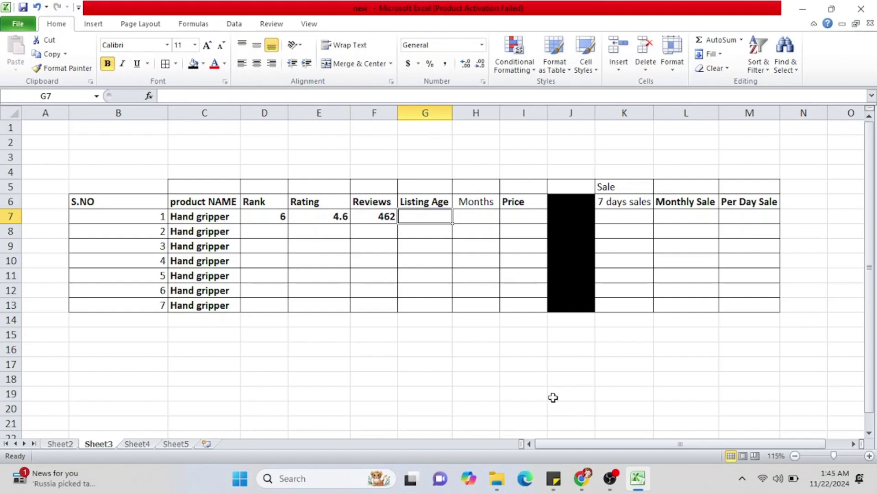
- Switch to the BESTIN listing in Chrome, jump to its ratings section and examine the review dates on the first review page
mouse_move(585, 488)
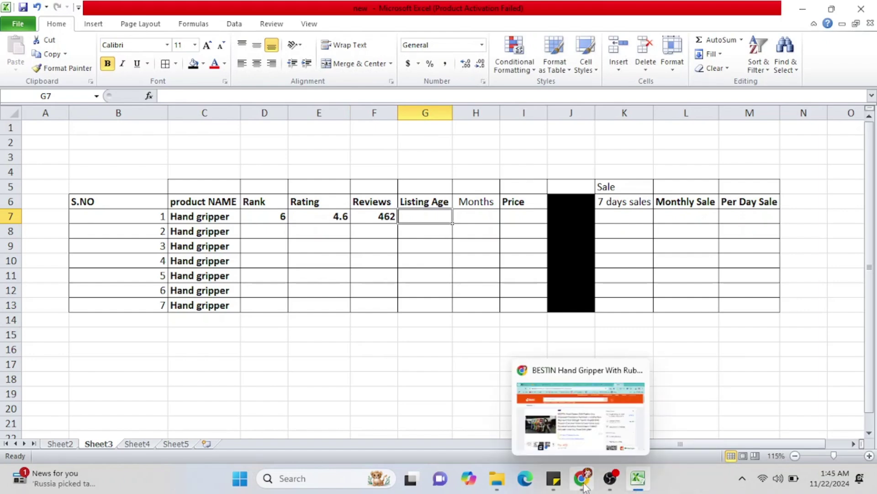
click(585, 487)
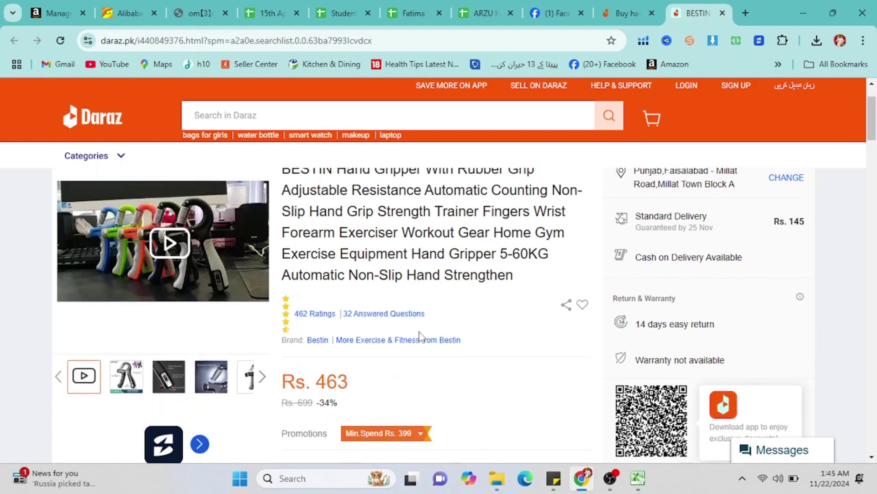
scroll(418, 336, down, 1)
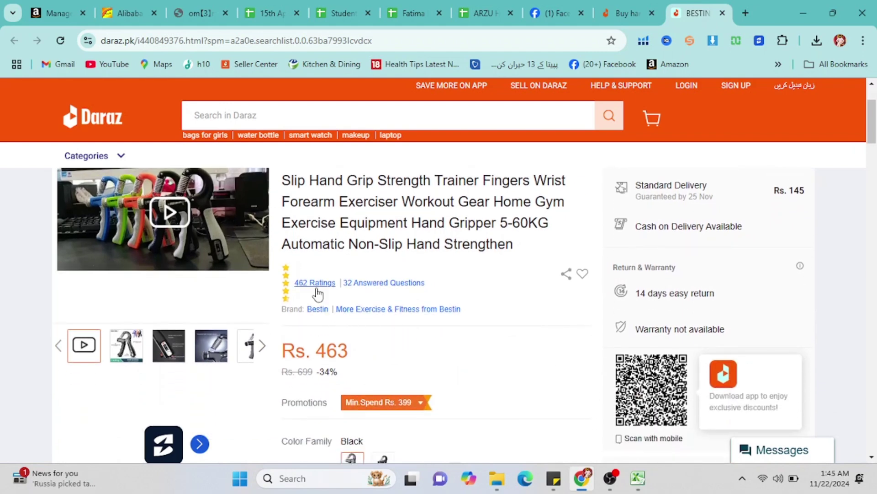
click(317, 294)
scroll(448, 314, down, 3)
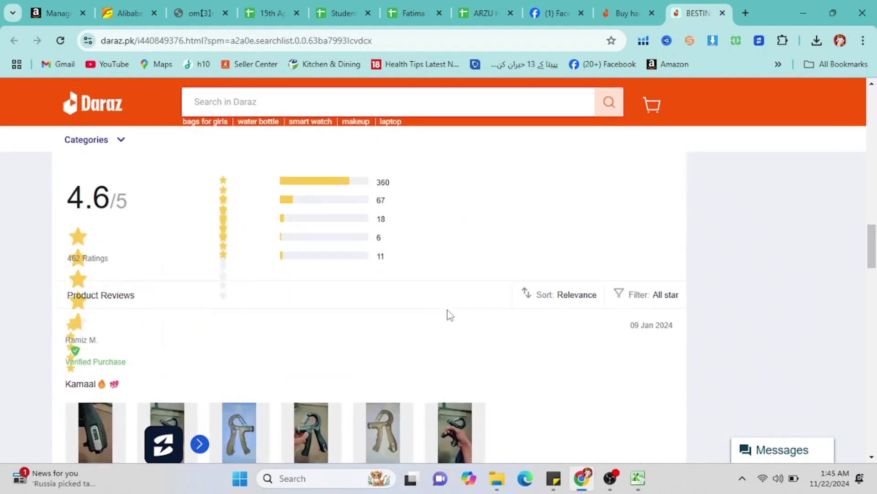
scroll(451, 315, down, 1)
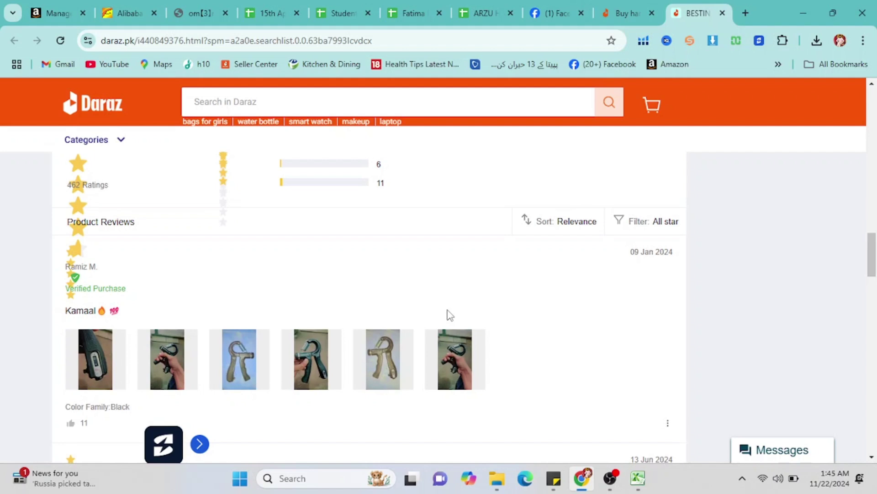
scroll(449, 314, down, 3)
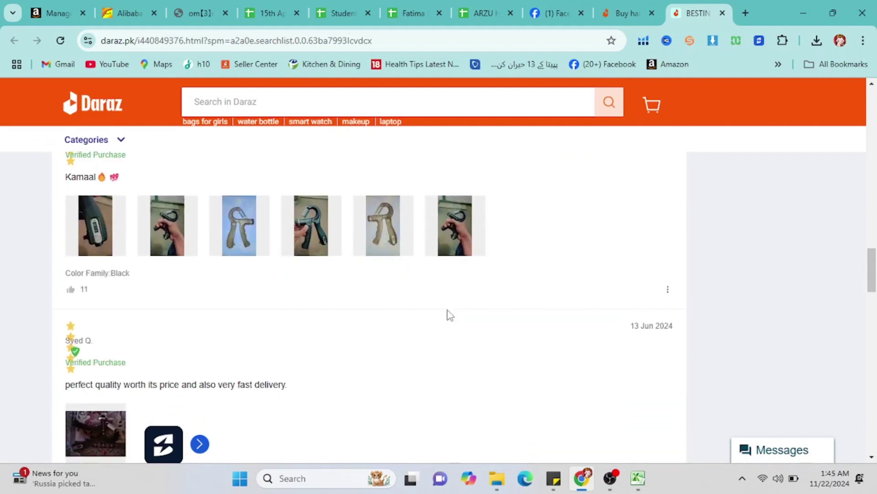
scroll(448, 314, down, 8)
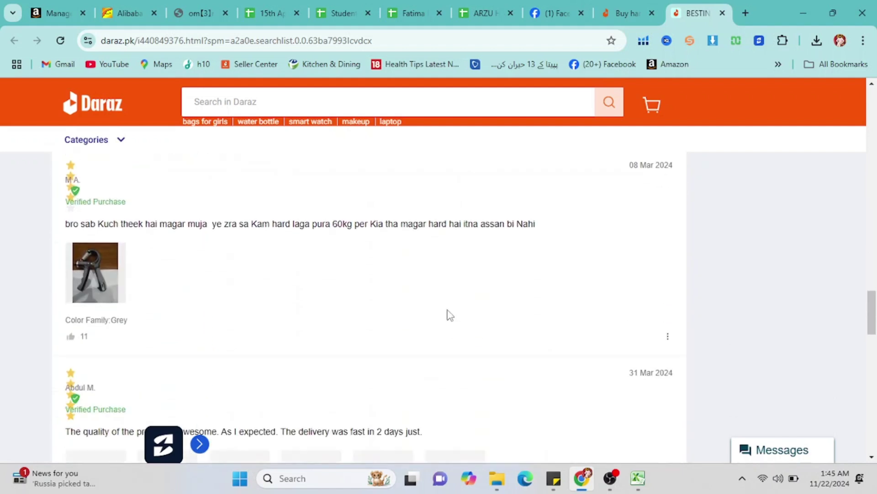
scroll(450, 315, down, 9)
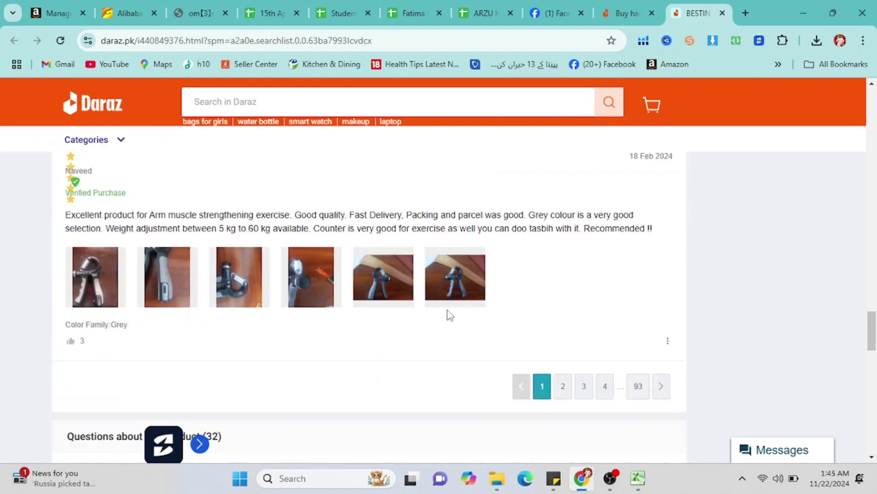
scroll(450, 315, down, 1)
scroll(450, 315, up, 5)
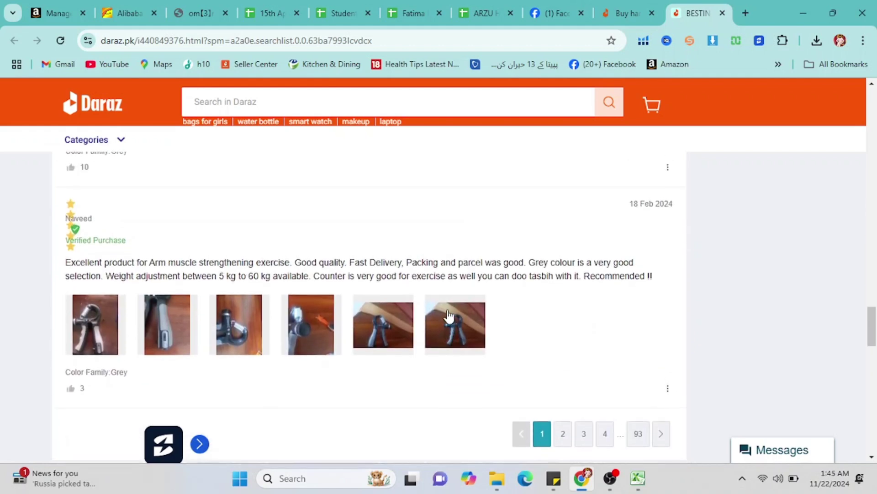
scroll(449, 315, up, 4)
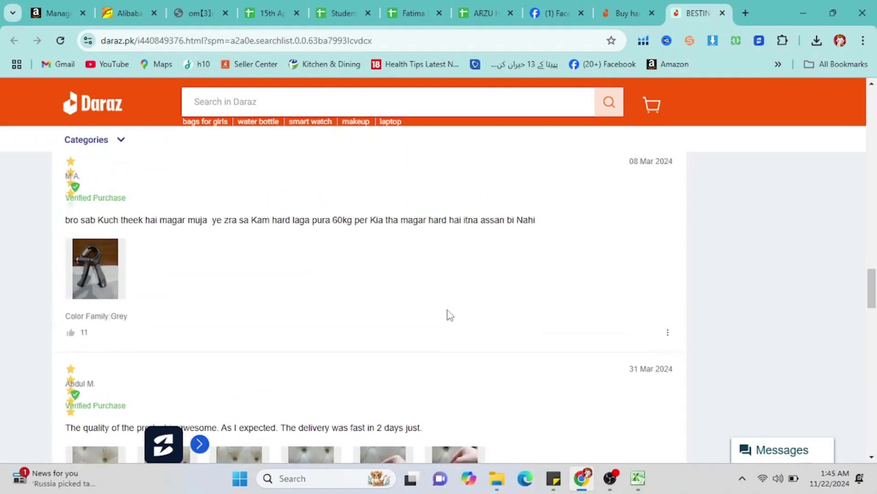
scroll(449, 315, down, 9)
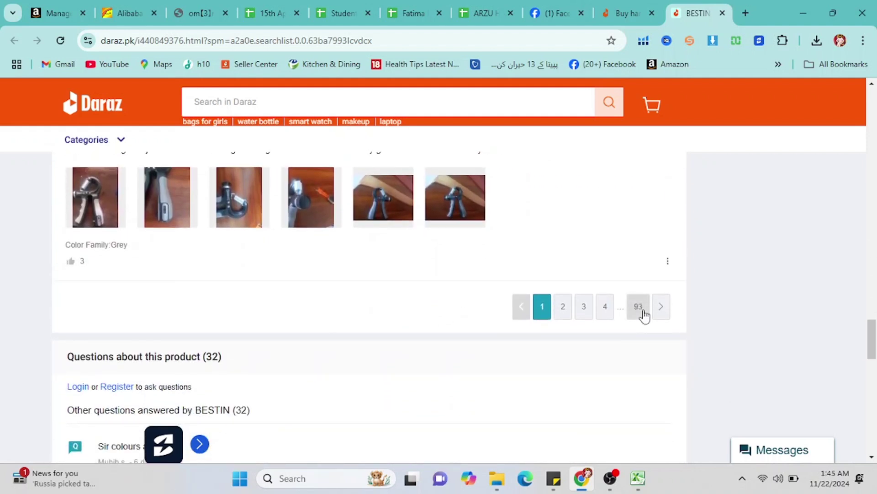
- Open page 93, the last page of the BESTIN listing's reviews, and examine the review dates for the listing age
click(644, 311)
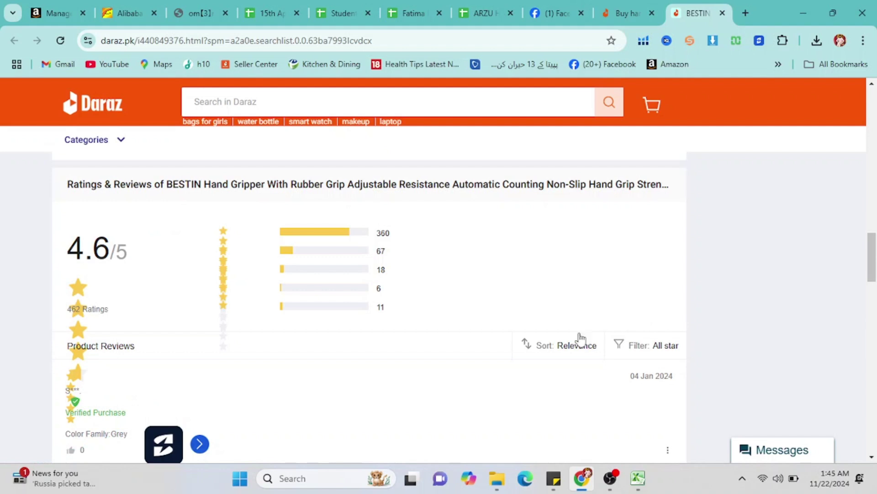
scroll(480, 350, down, 2)
scroll(483, 351, down, 4)
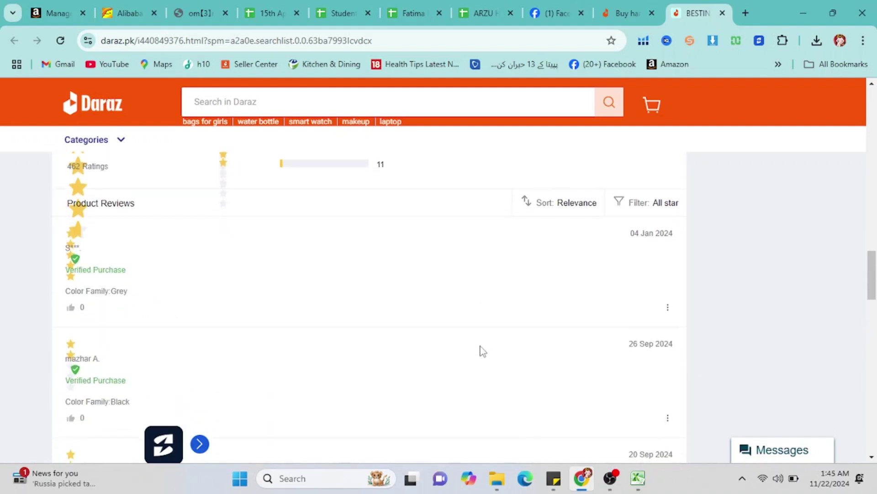
scroll(483, 351, down, 2)
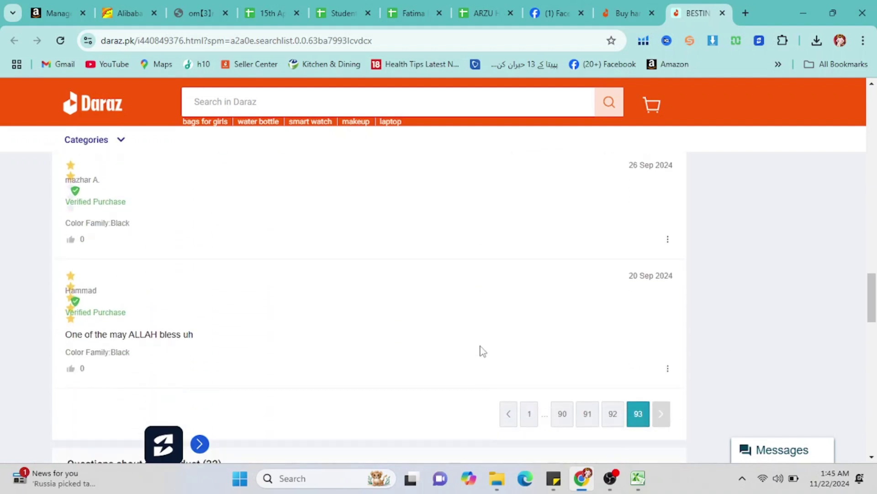
scroll(483, 351, up, 2)
scroll(483, 351, up, 3)
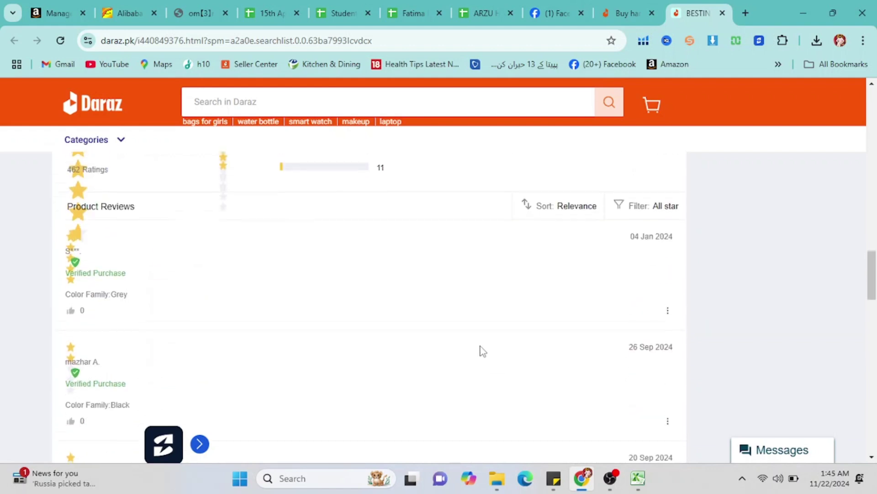
scroll(483, 351, down, 6)
scroll(483, 351, down, 1)
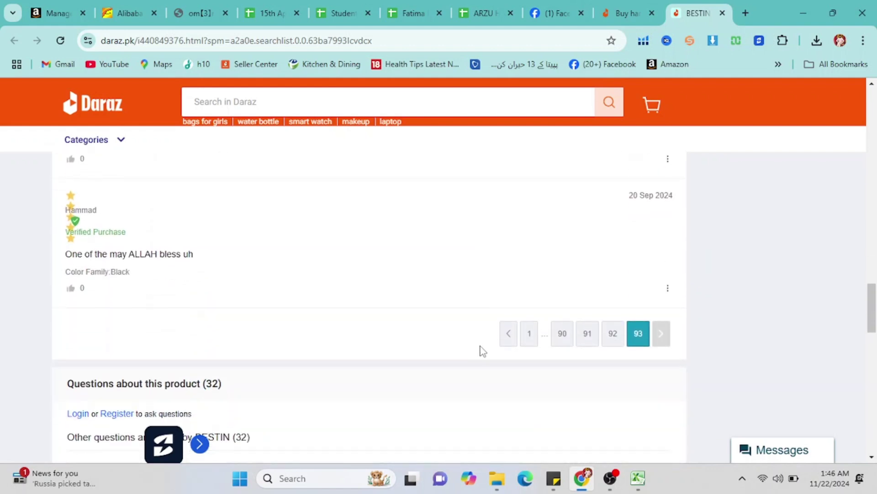
scroll(480, 349, up, 1)
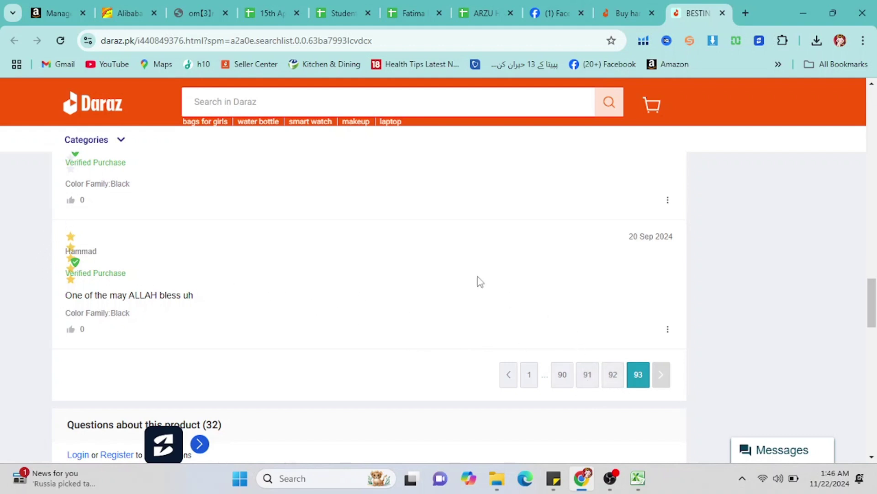
scroll(412, 244, up, 5)
scroll(413, 247, down, 2)
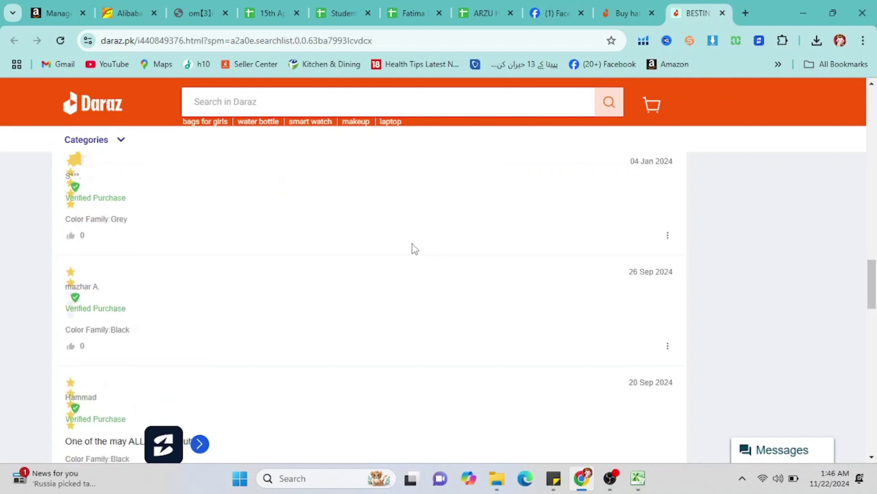
scroll(413, 249, down, 3)
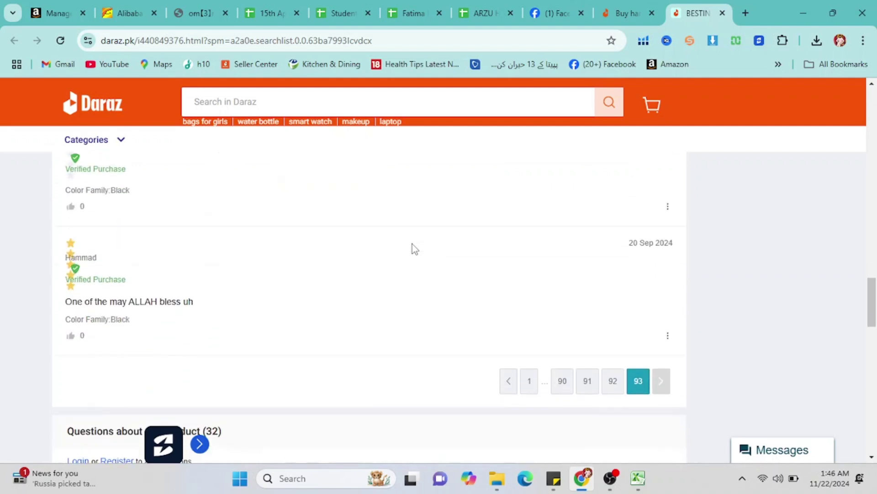
- Go back through review pages 92 and 91 of the BESTIN listing and compare their review dates
click(613, 368)
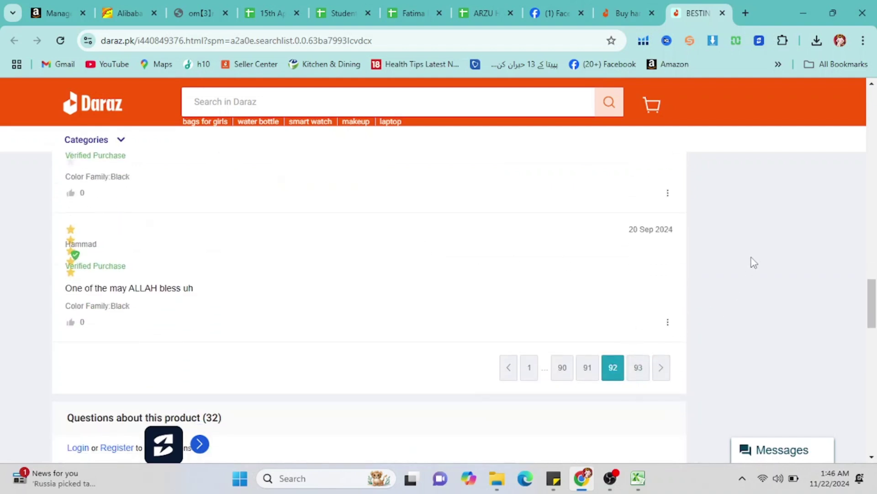
scroll(613, 243, down, 5)
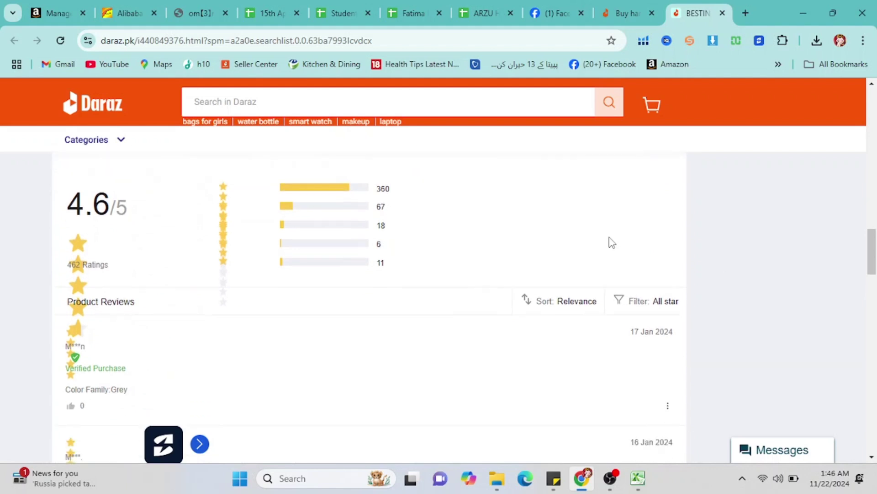
scroll(612, 243, down, 7)
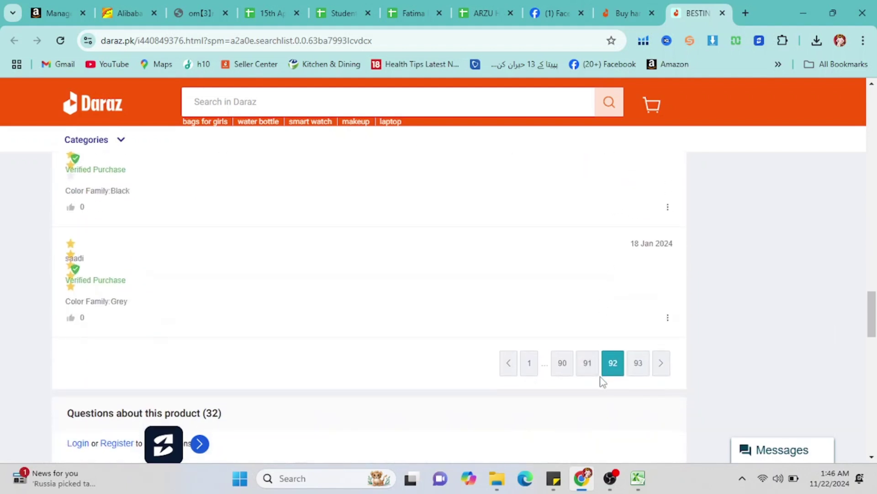
click(587, 363)
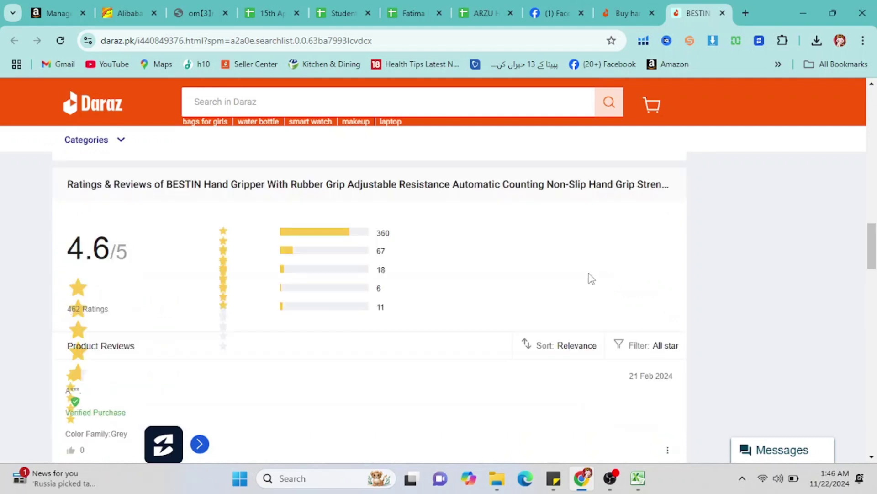
scroll(591, 278, down, 10)
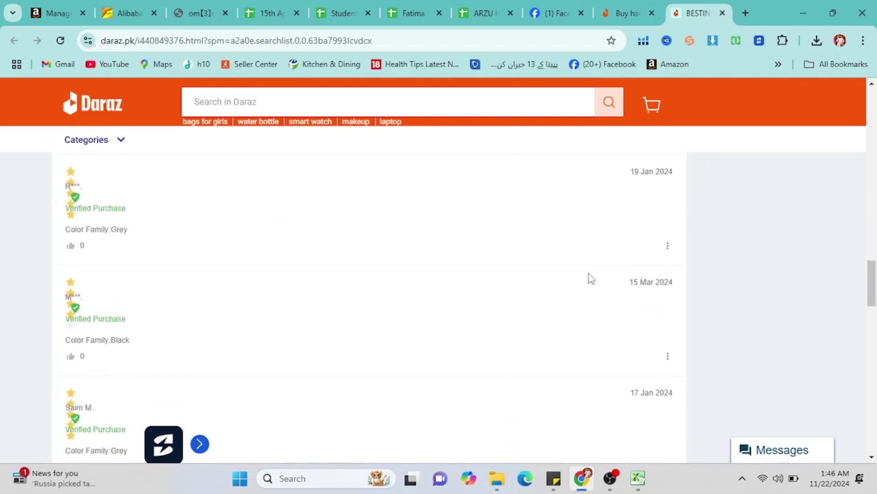
scroll(591, 277, down, 3)
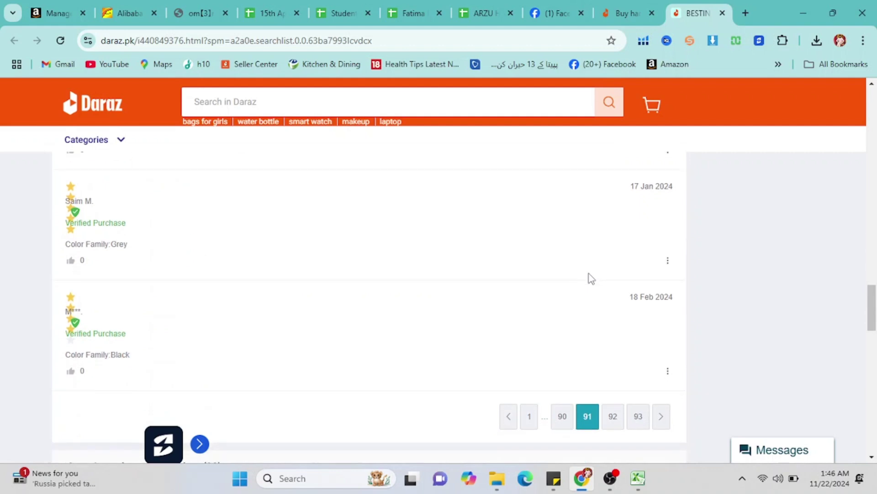
scroll(591, 278, up, 1)
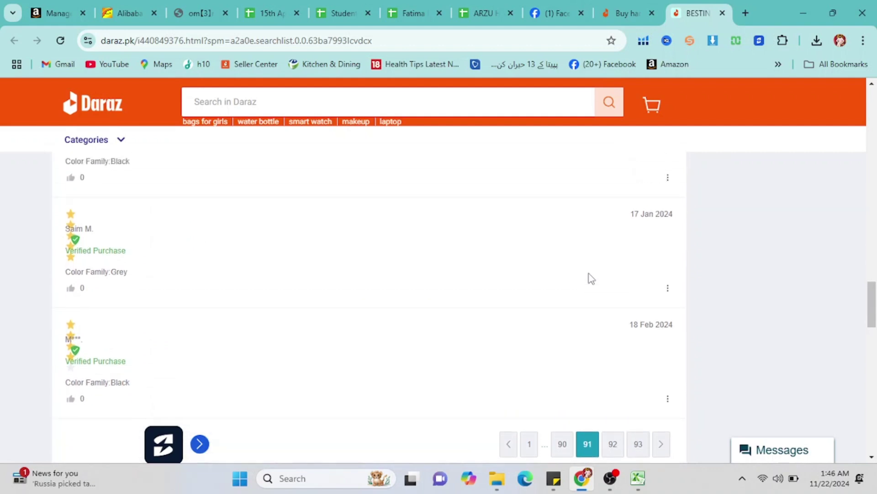
scroll(591, 278, down, 1)
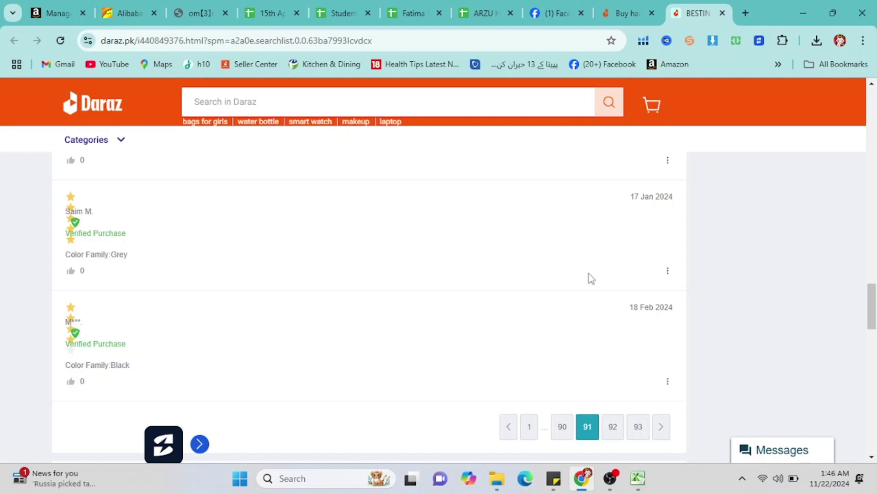
scroll(591, 278, up, 2)
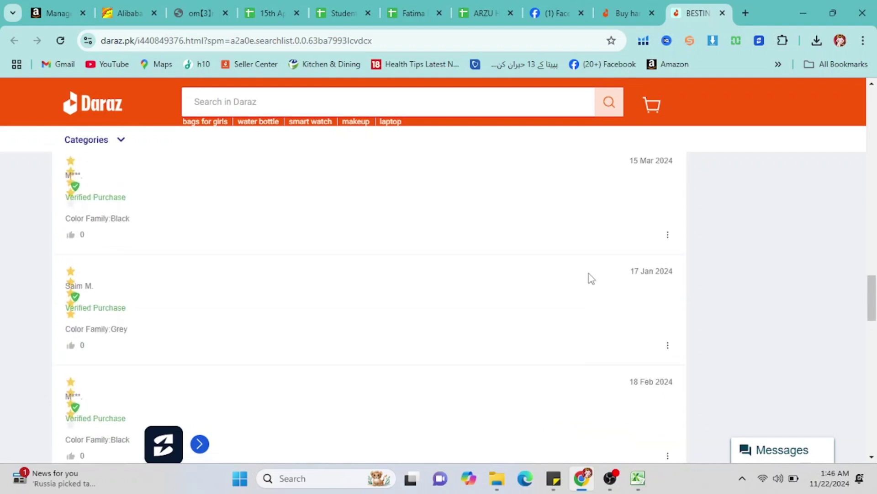
scroll(591, 278, up, 3)
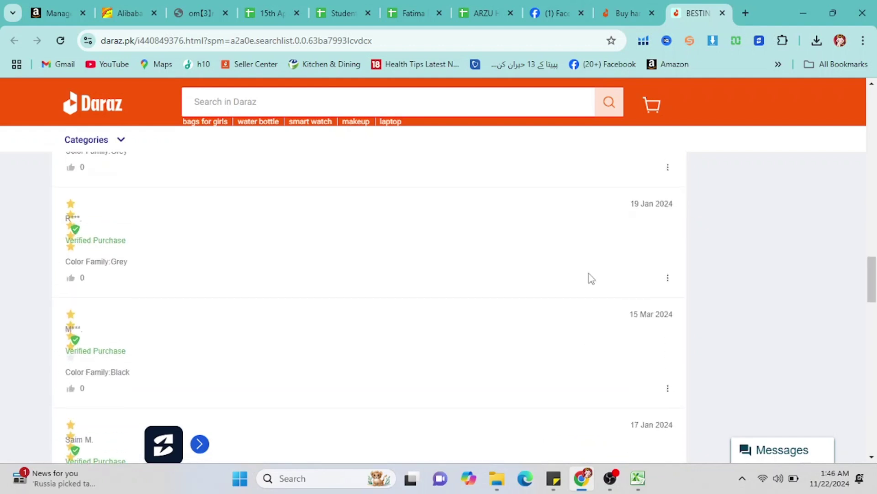
- Copy the oldest review's month and year, Jan 2024, from the BESTIN listing into the first row's Listing Age cell in Excel
scroll(591, 278, down, 2)
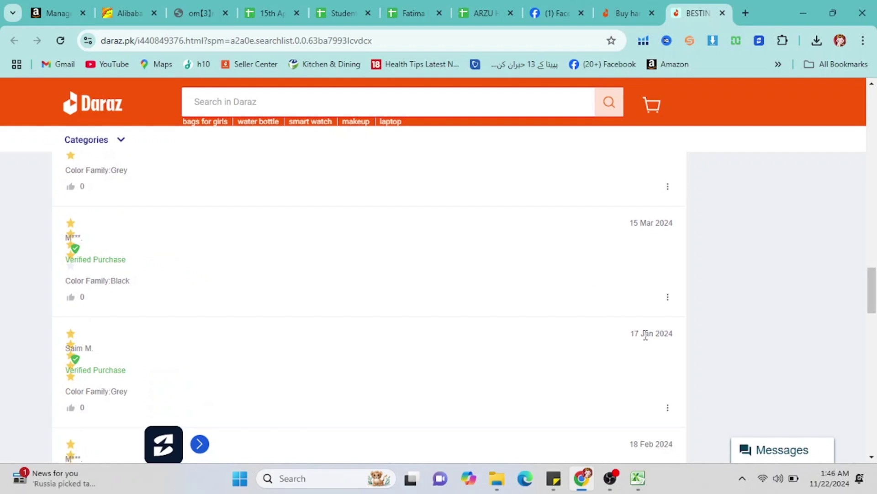
drag(640, 335, 686, 340)
key(ctrl+c)
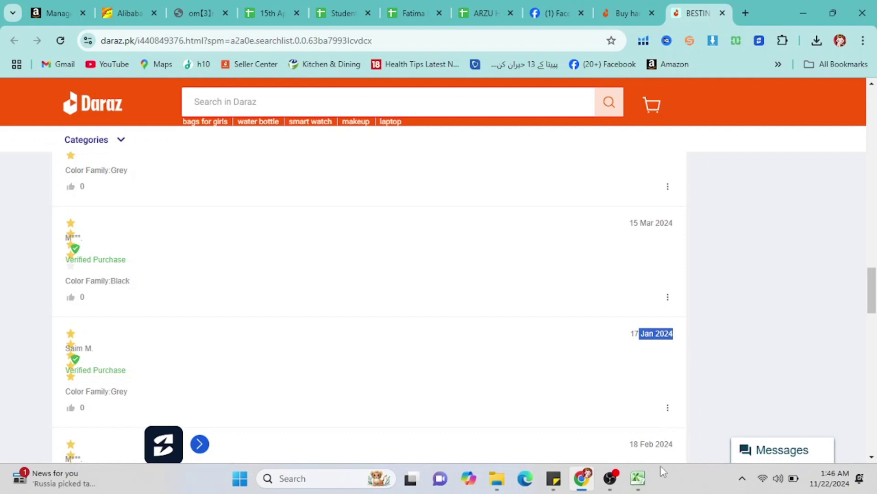
click(637, 478)
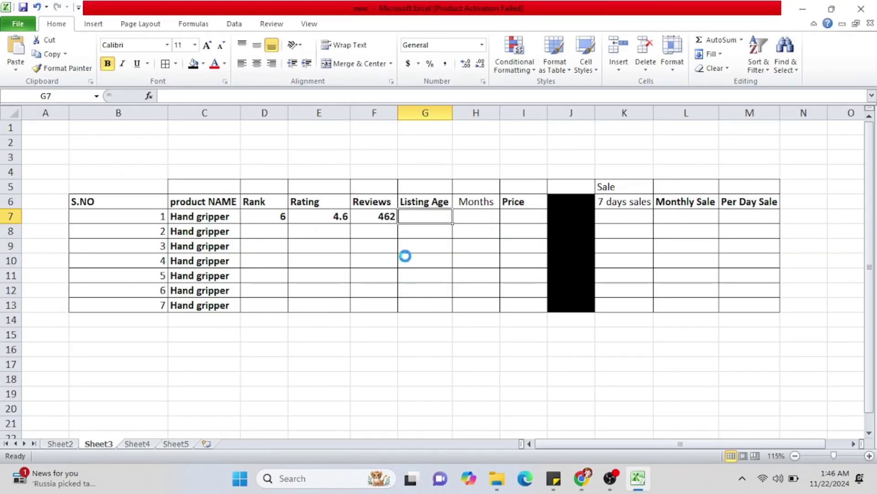
key(ctrl+v)
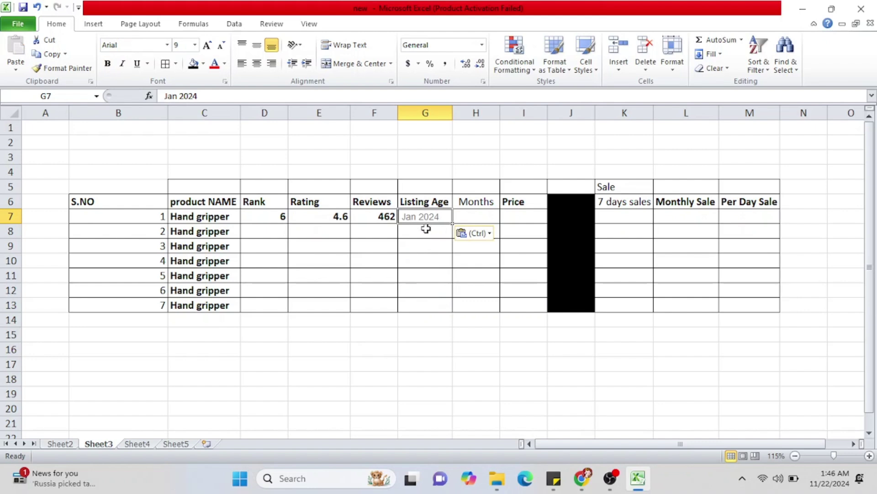
- Enter 11 as the Months value of the first hand gripper row
click(482, 216)
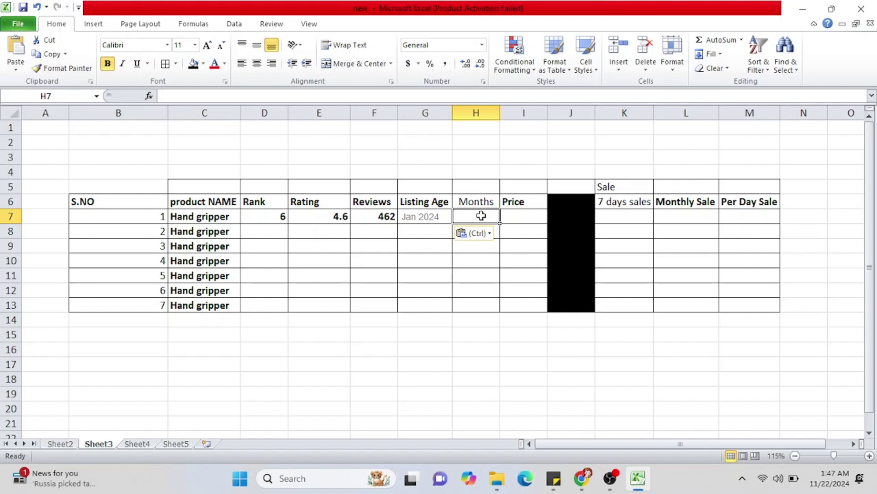
text(11)
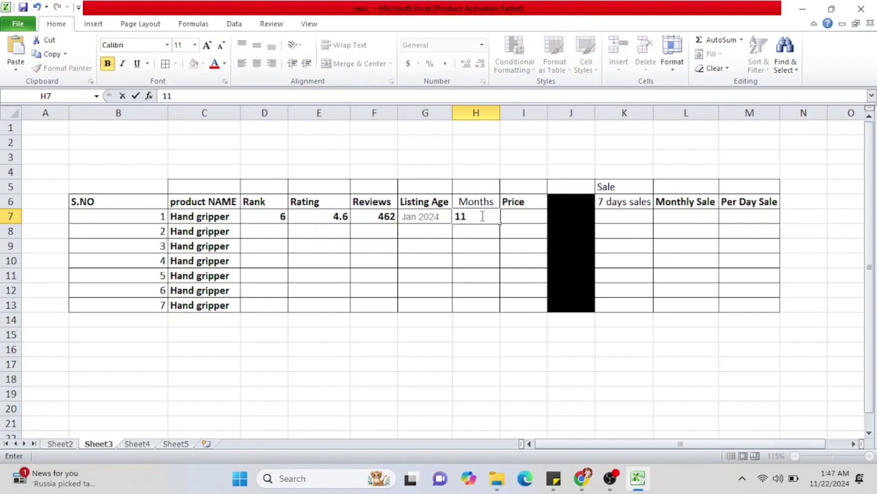
key(Tab)
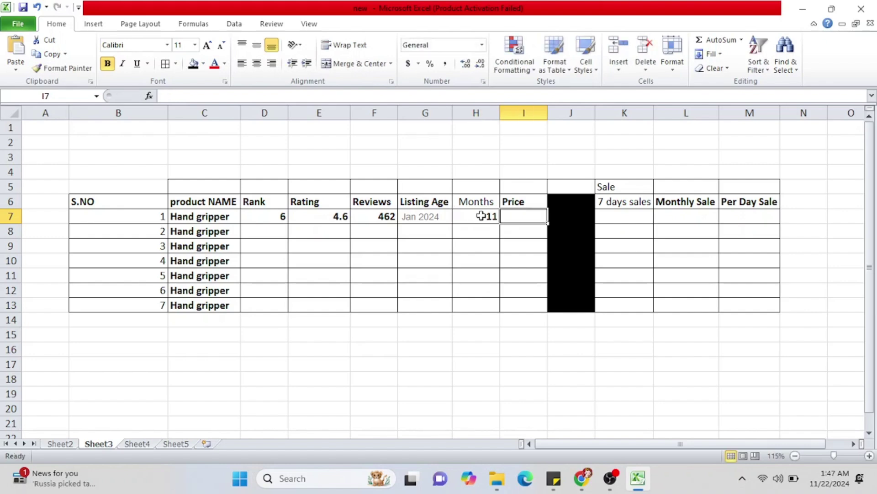
- Look up the BESTIN listing's price in Chrome and enter 463 as the first row's Price in Excel
click(634, 489)
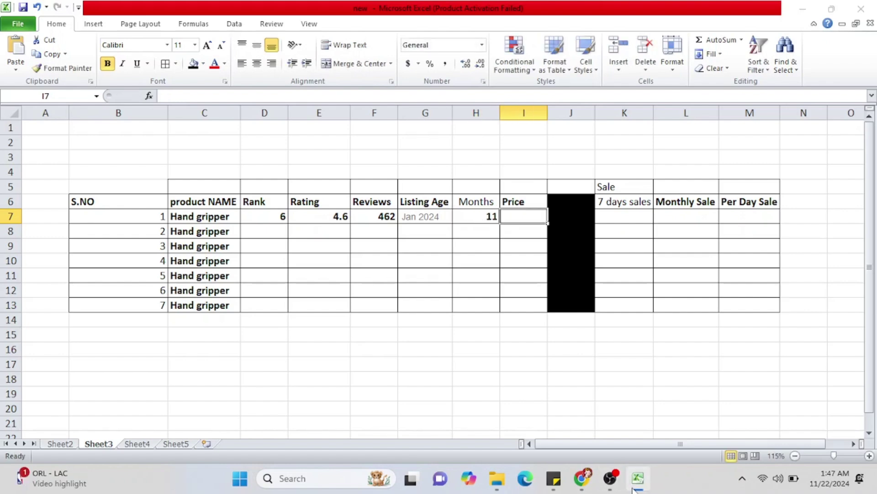
scroll(383, 306, up, 5)
scroll(384, 305, up, 15)
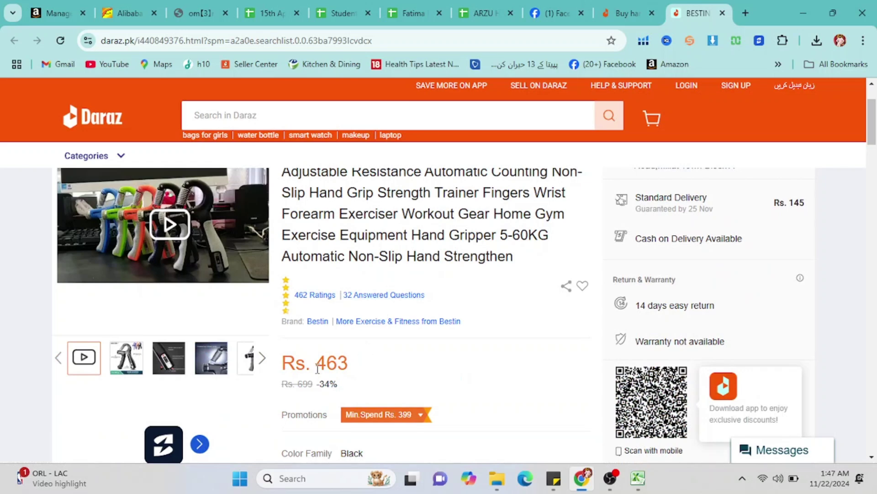
mouse_move(638, 487)
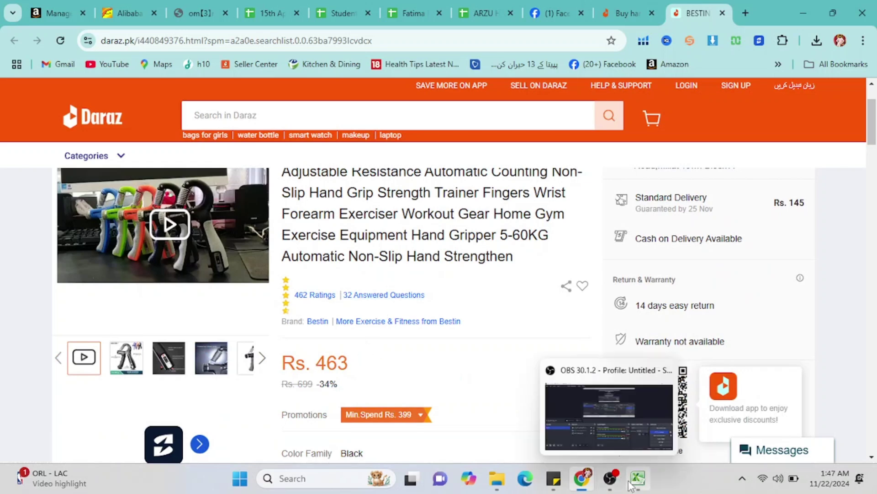
click(607, 434)
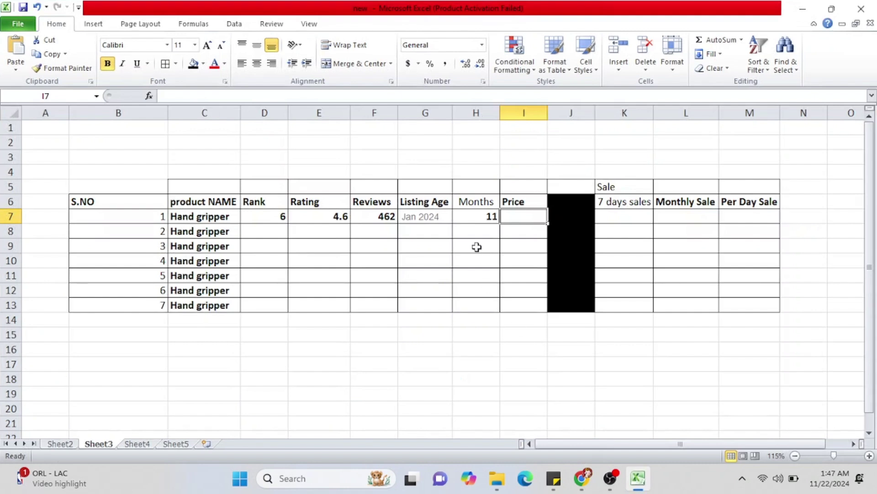
text(46)
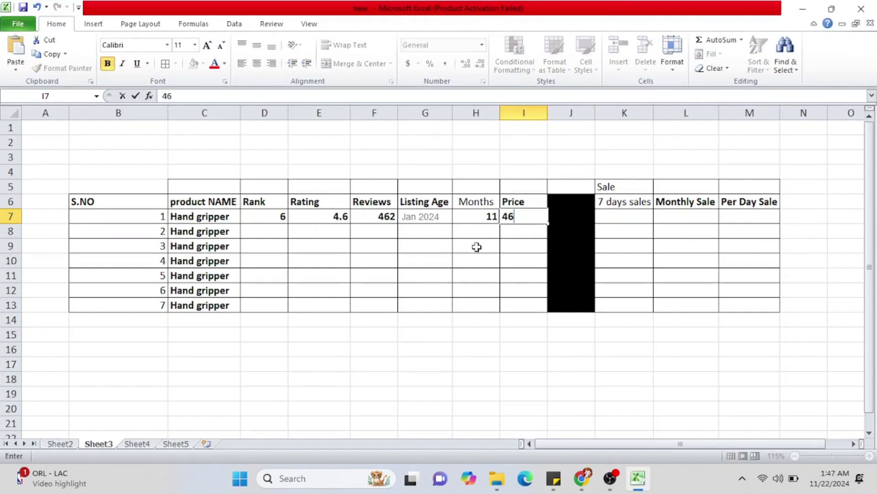
text(3)
key(Return)
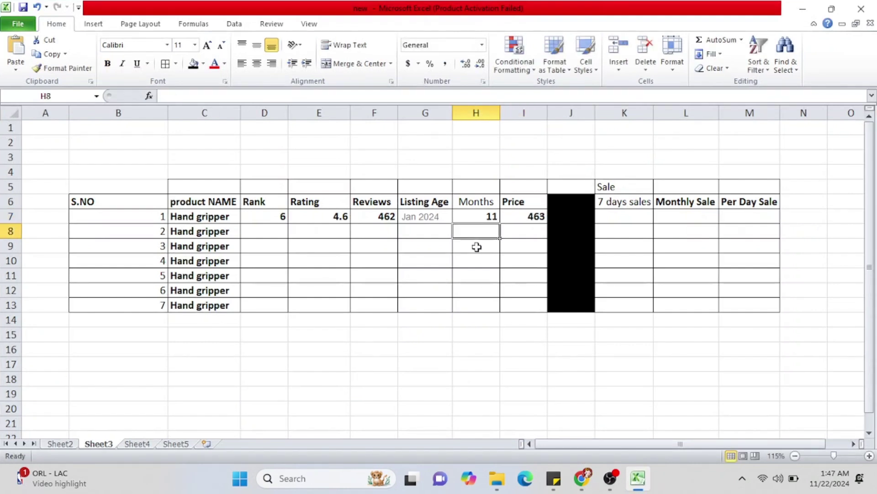
- Look up BESTIN's 7-day sold units in the Chrome product research table and enter 645 under 7 days sales in Excel's first row
click(587, 484)
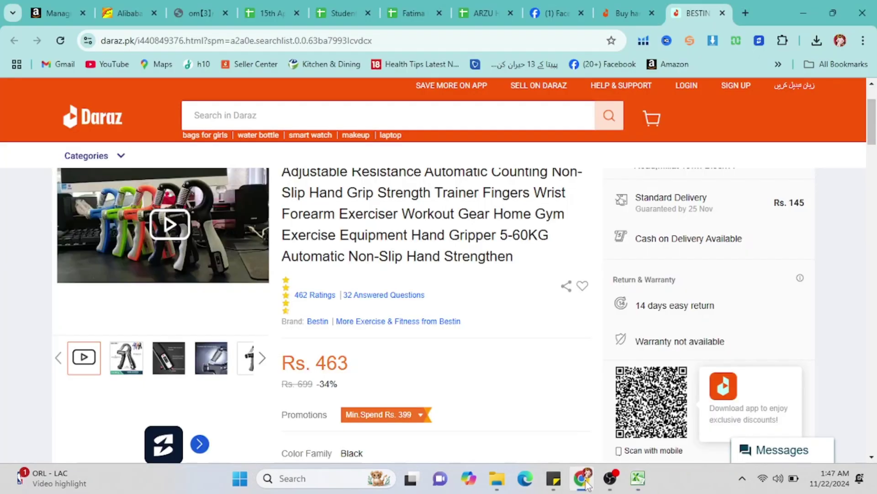
click(629, 5)
mouse_move(124, 352)
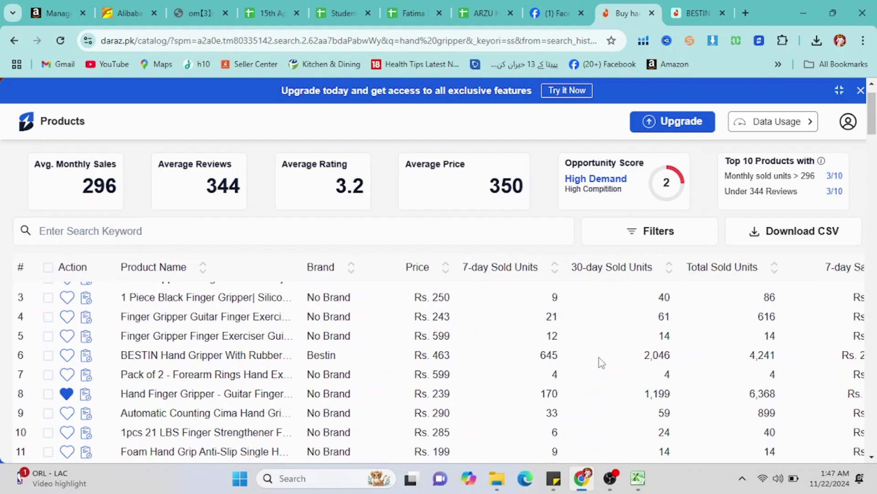
scroll(601, 362, right, 5)
scroll(601, 361, right, 1)
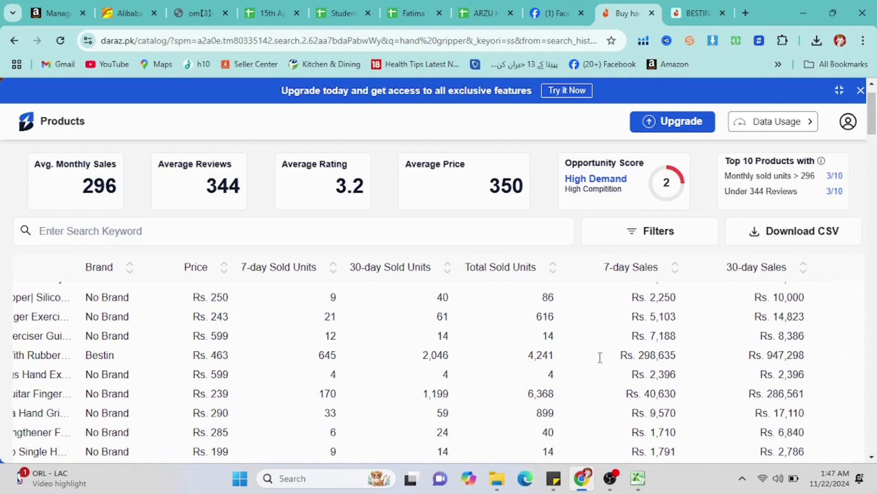
double_click(325, 355)
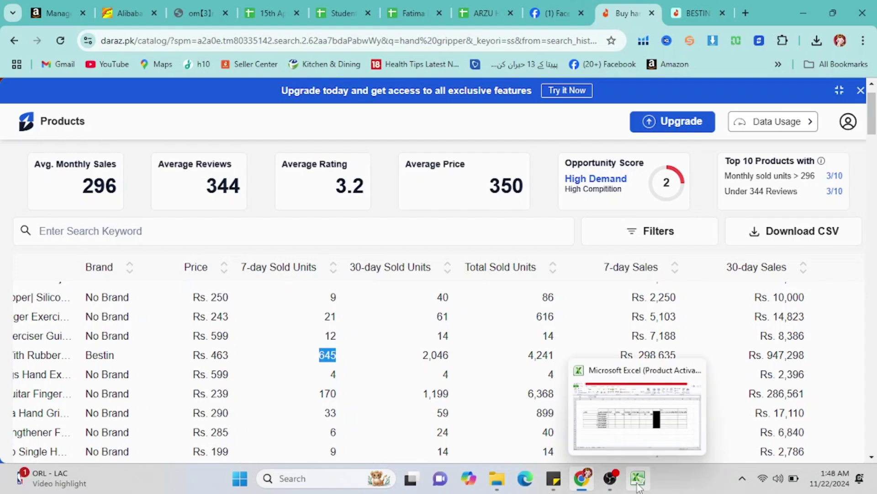
click(638, 485)
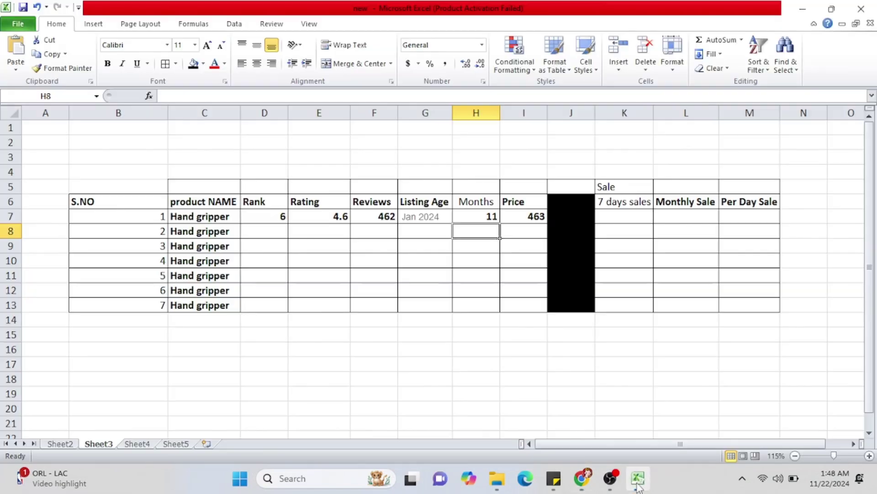
click(630, 216)
text(645)
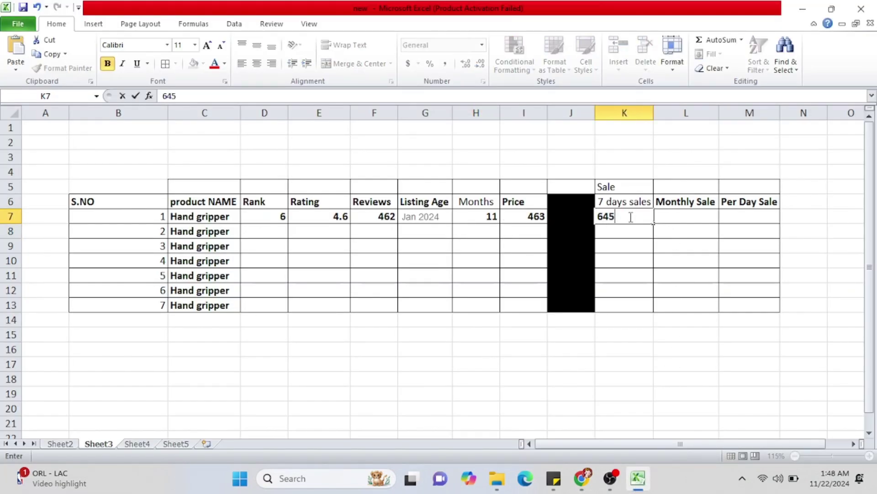
- Look up BESTIN's 30-day sold units in Chrome and enter 2046 as the Monthly Sale of the first row in Excel
click(588, 480)
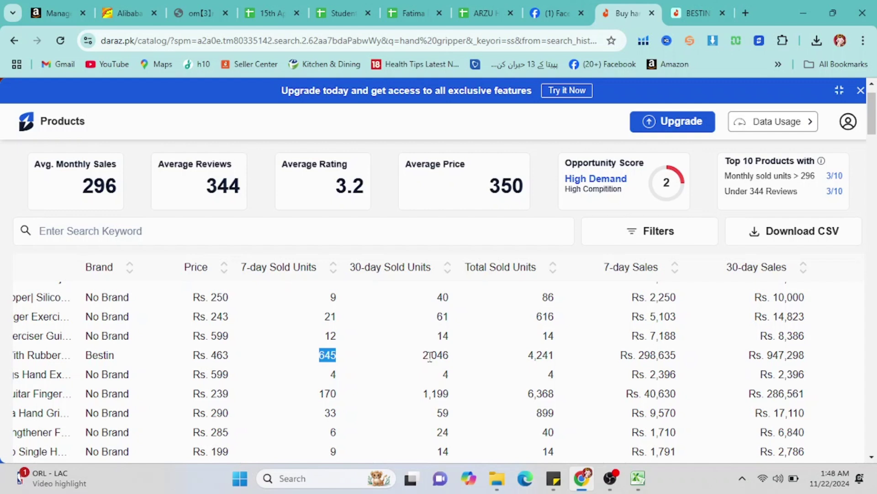
double_click(429, 356)
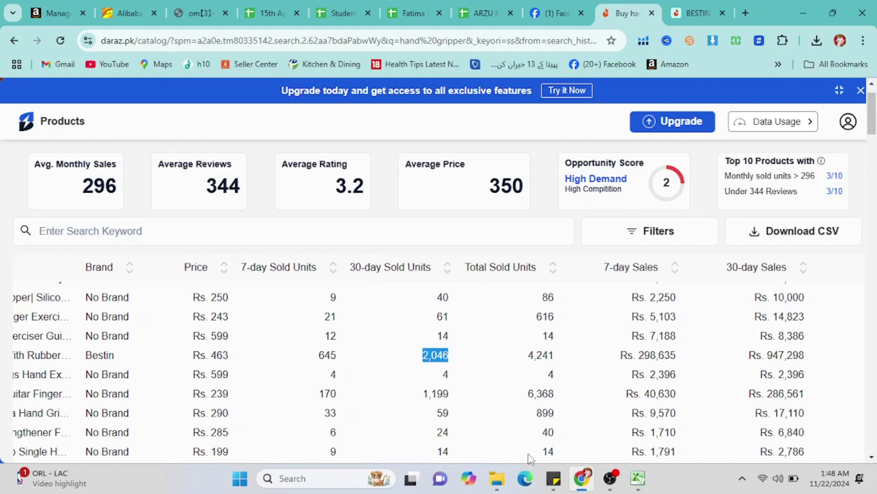
click(630, 486)
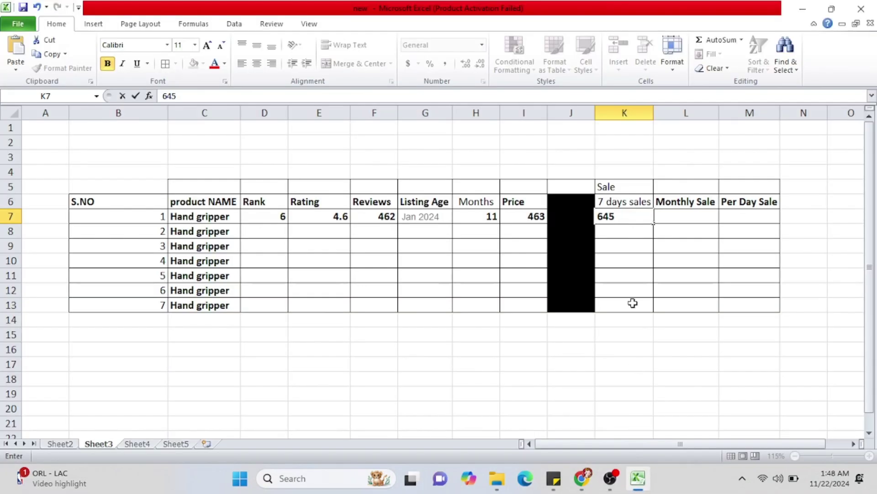
click(689, 221)
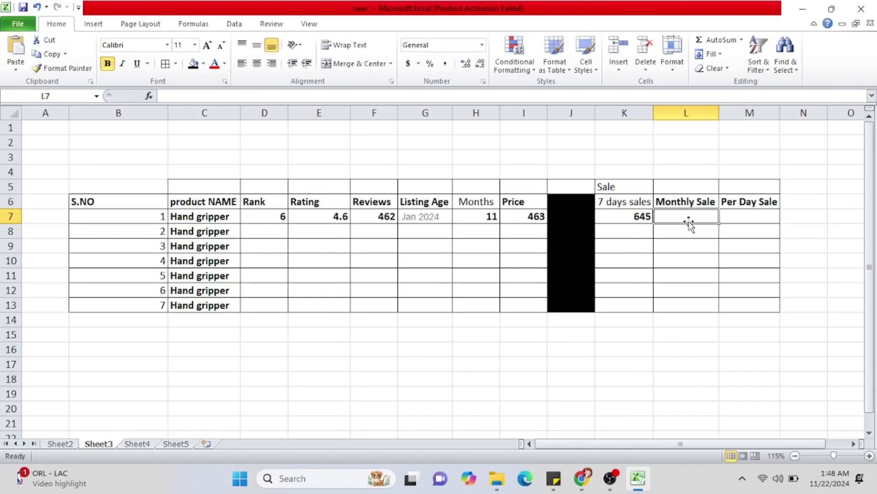
text(20)
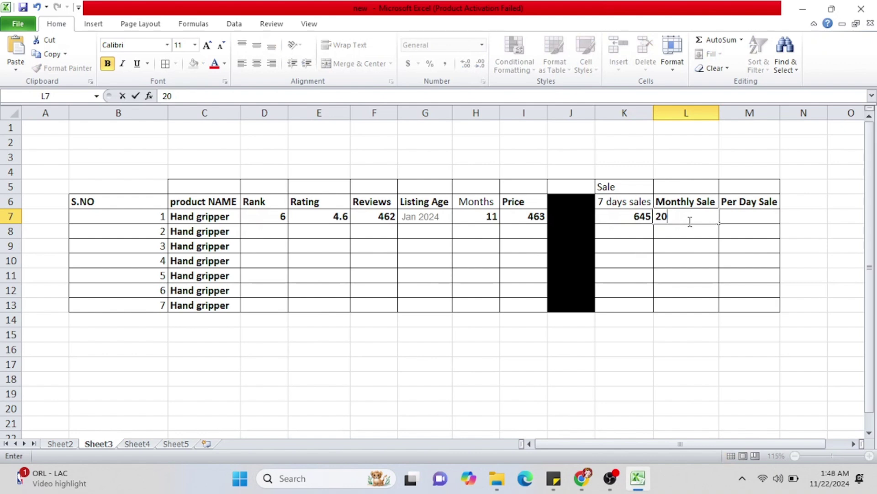
text(46)
click(508, 234)
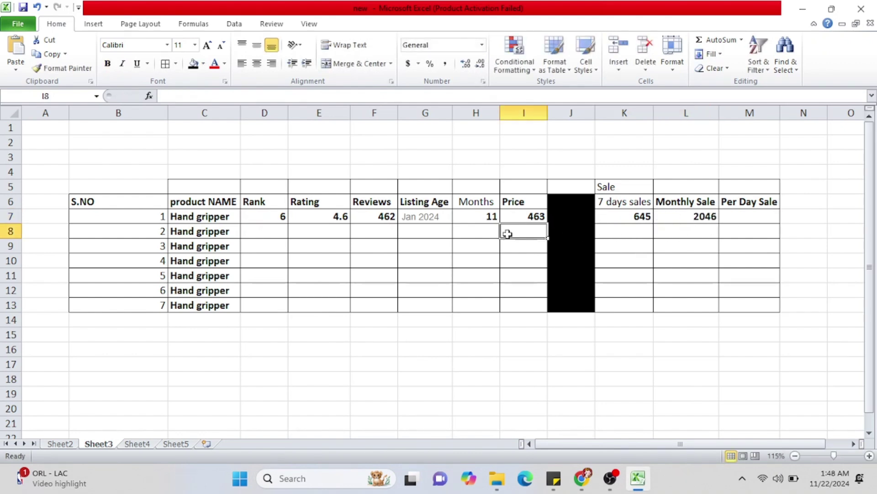
- Switch to the product research table in Chrome and examine the BESTIN entry and the hand gripper listings ranked below it
click(581, 478)
scroll(344, 360, left, 4)
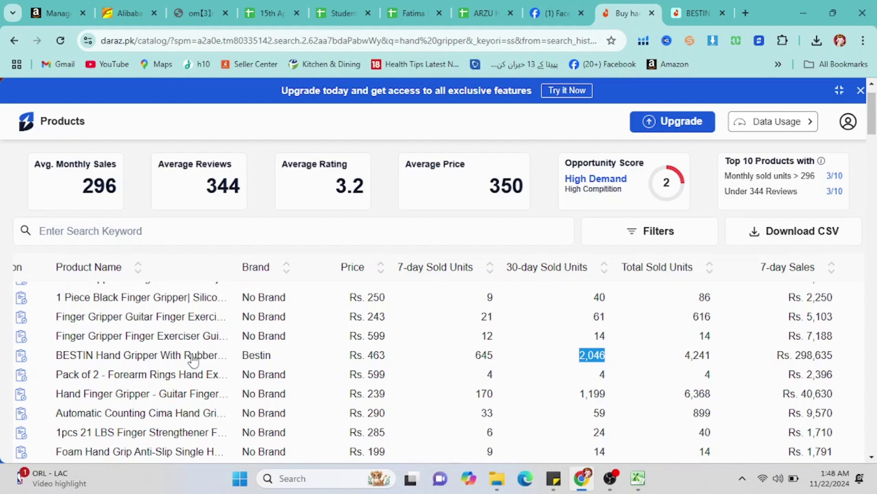
scroll(270, 359, left, 3)
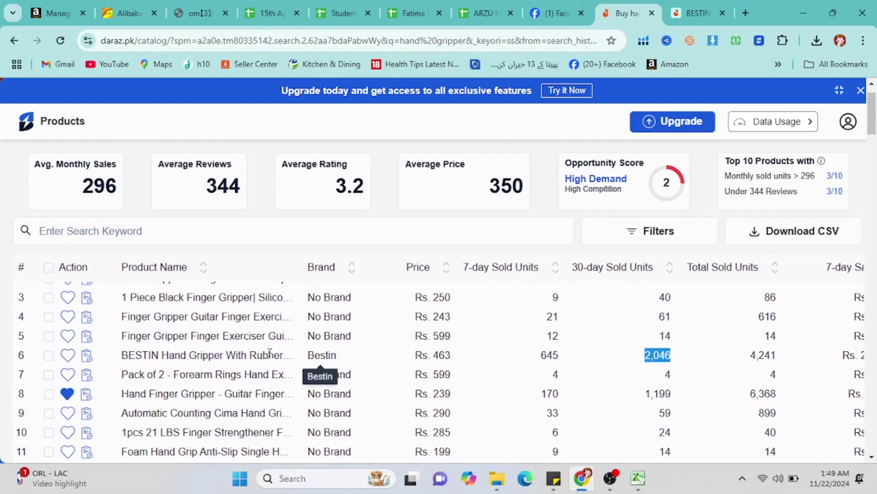
scroll(270, 360, left, 1)
mouse_move(270, 359)
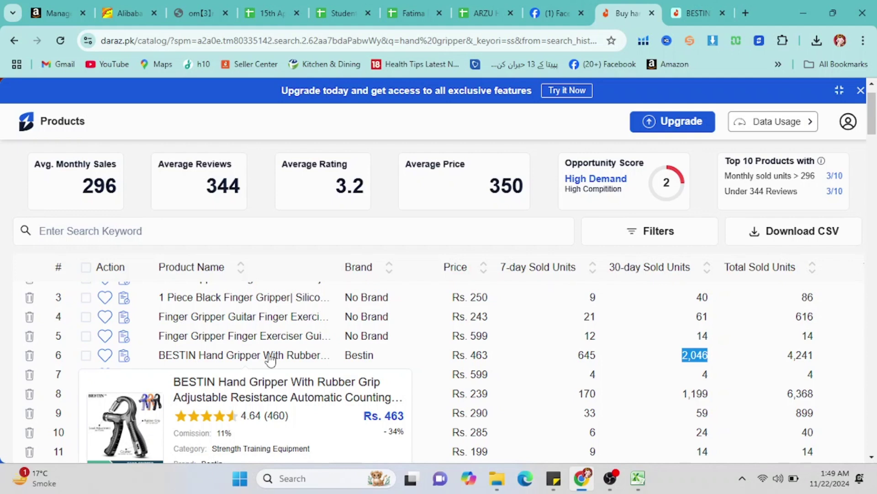
scroll(270, 361, down, 1)
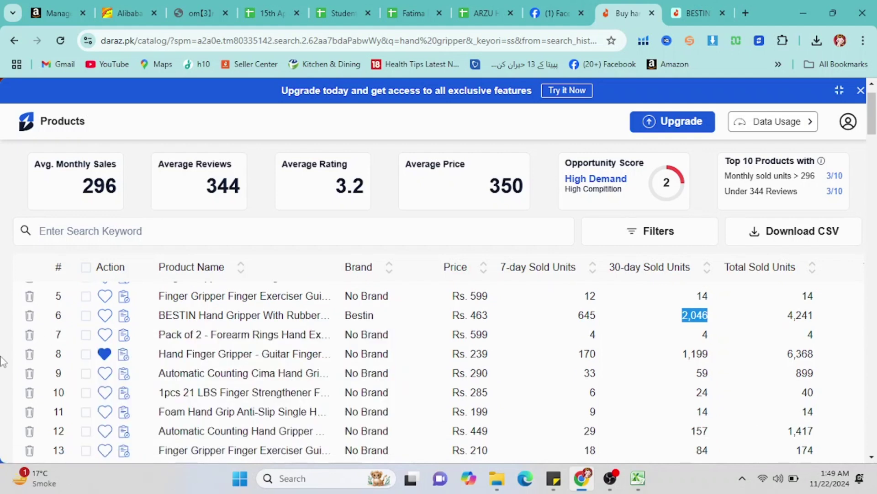
mouse_move(163, 342)
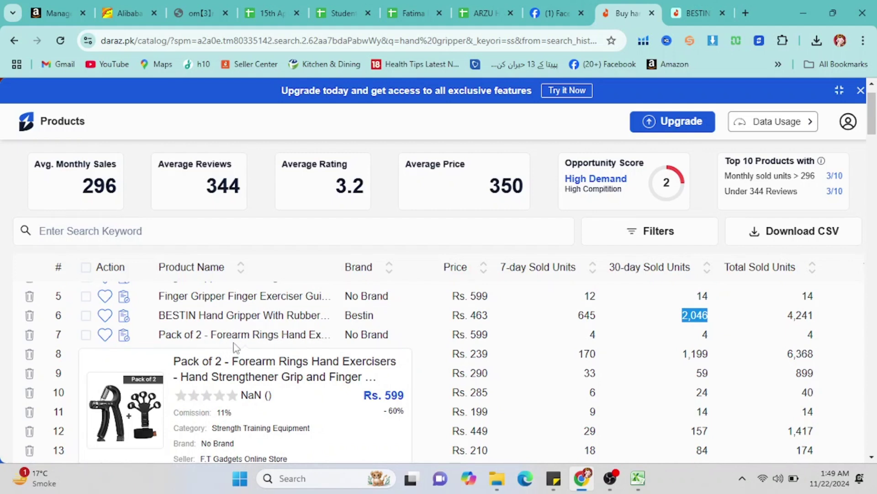
mouse_move(273, 336)
scroll(274, 333, down, 1)
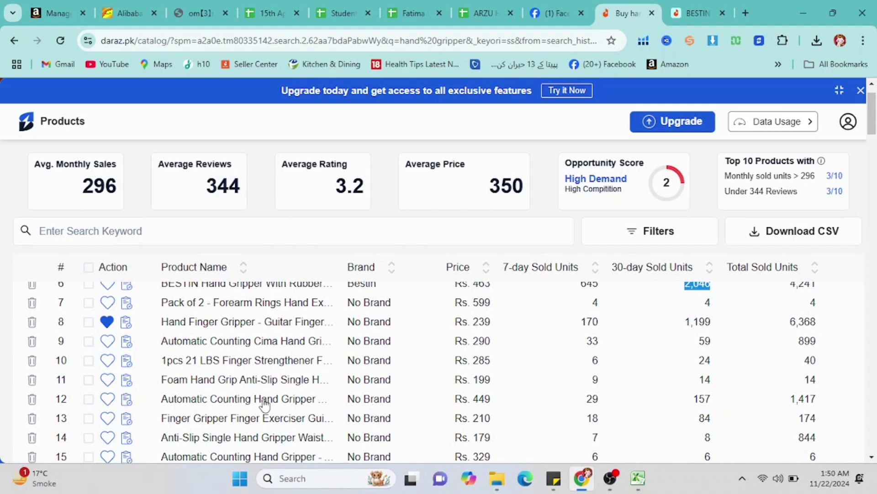
mouse_move(264, 405)
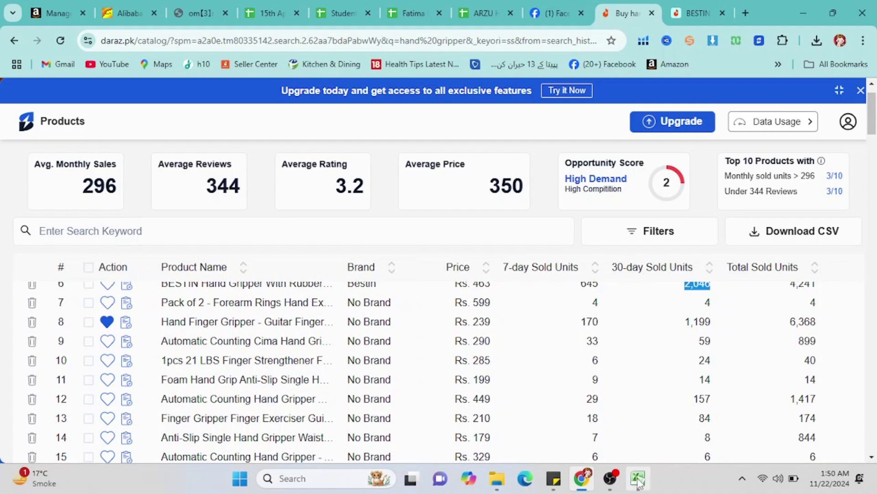
- In Excel, fill the first hand gripper row's Rank through Price values down to row 13
click(638, 480)
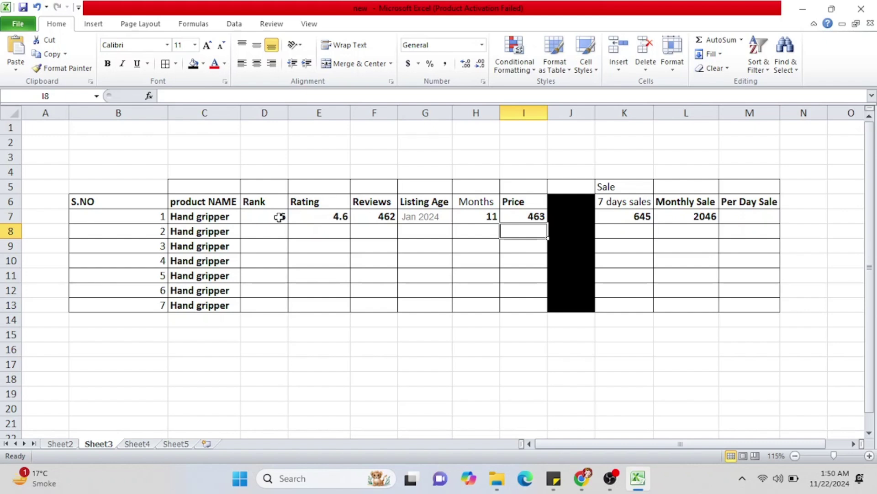
drag(279, 216, 534, 307)
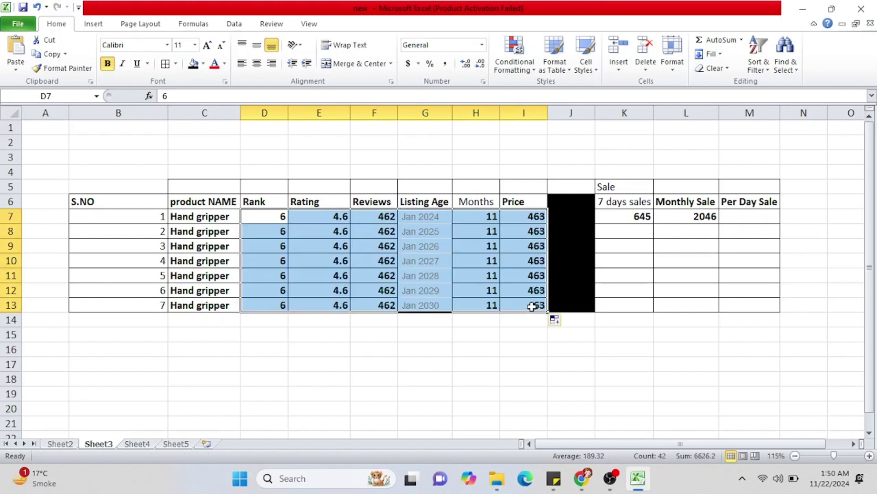
click(455, 331)
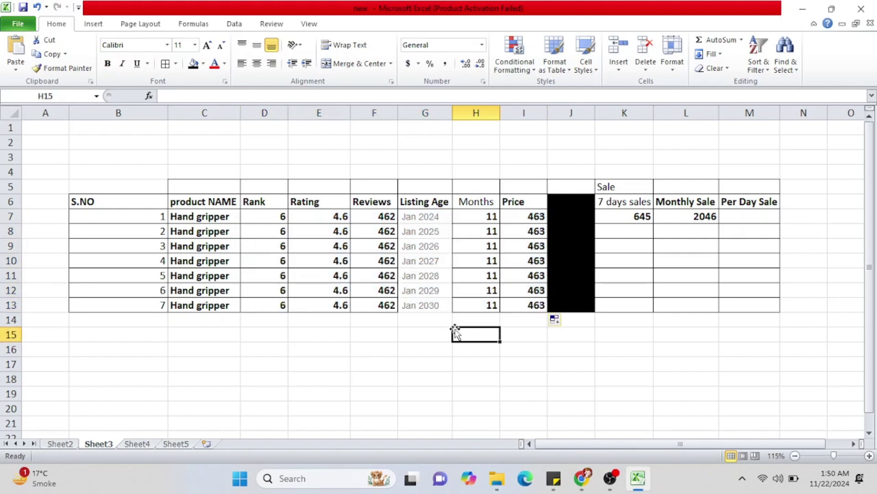
- Enter 500, 400, 300, 900, 450 and 420 as the 7 days sales for rows 8 to 13
scroll(639, 311, right, 1)
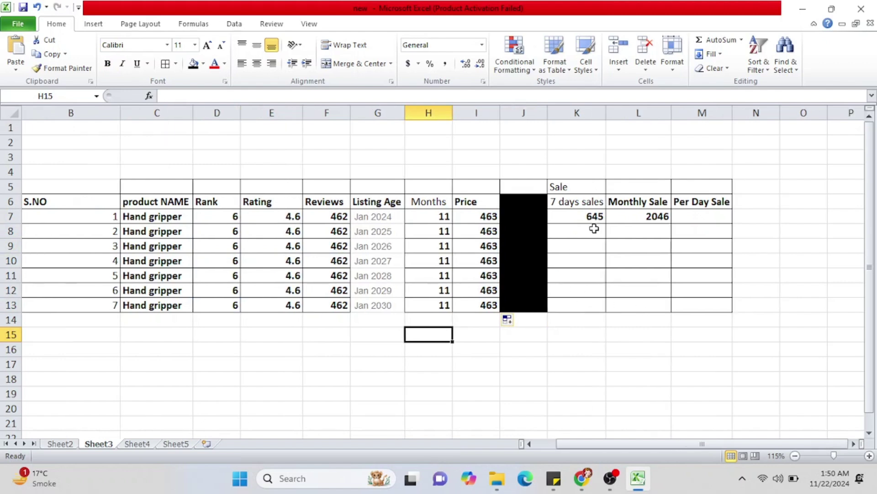
click(594, 228)
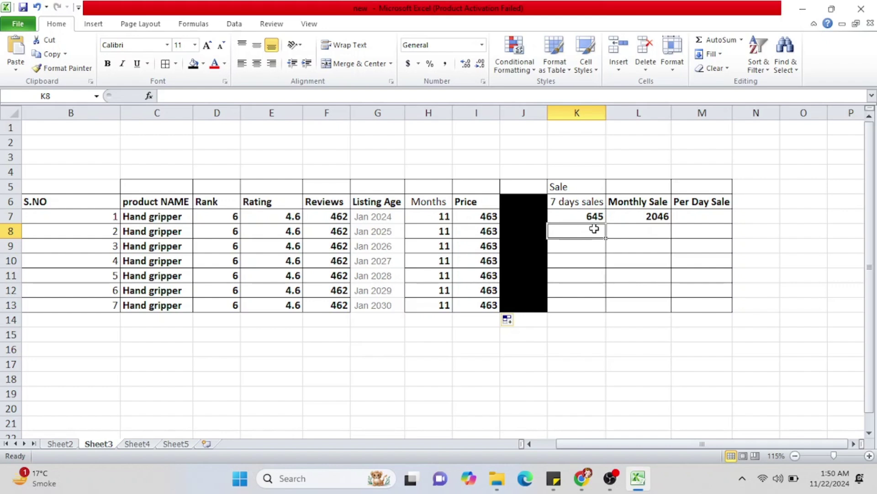
text(500)
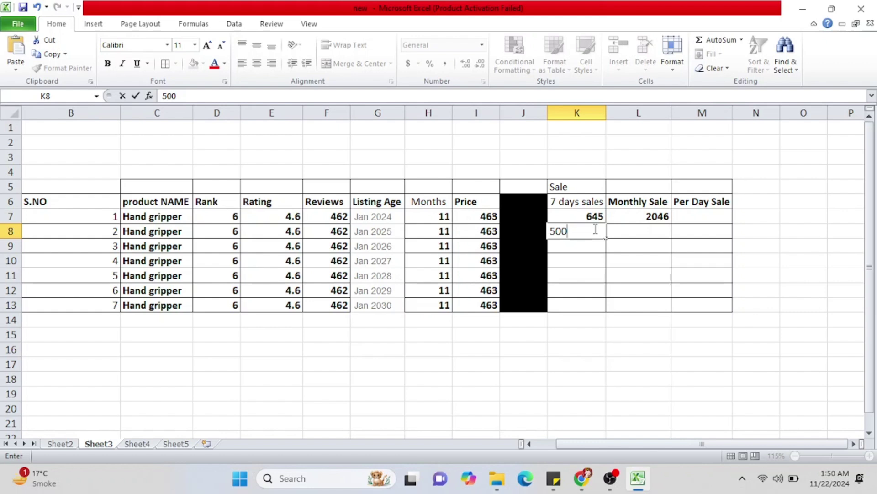
key(Return)
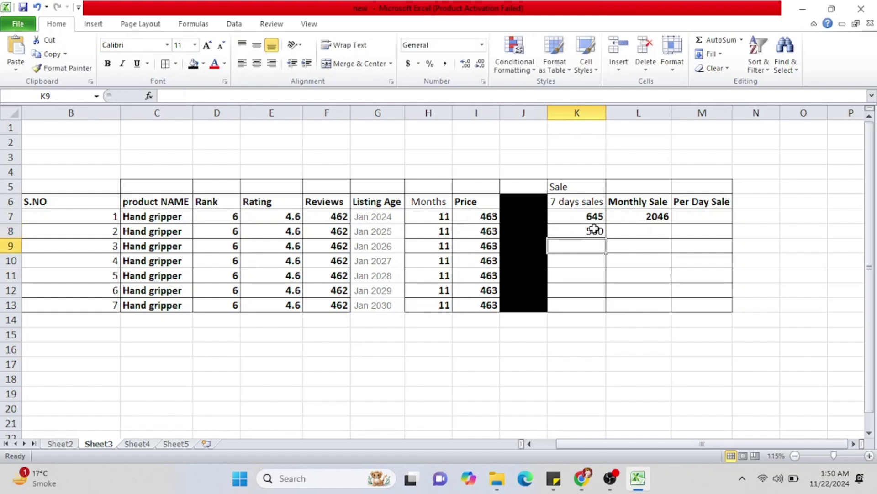
text(400)
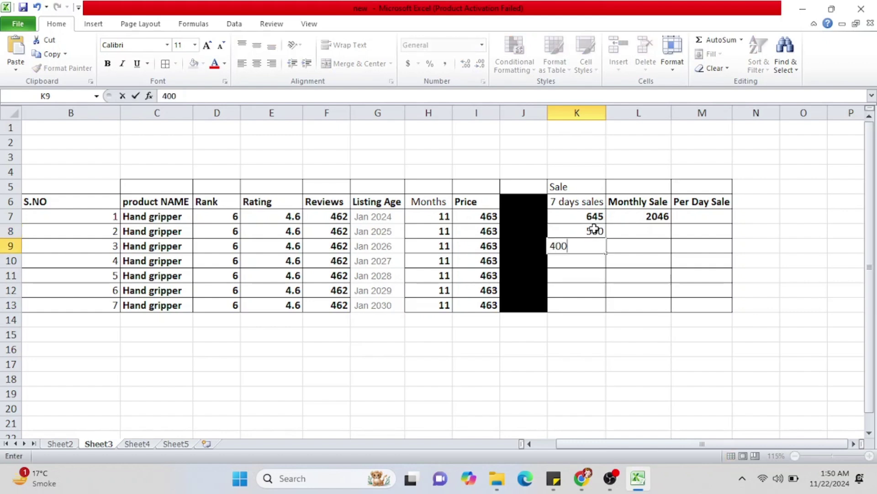
key(Return)
text(300)
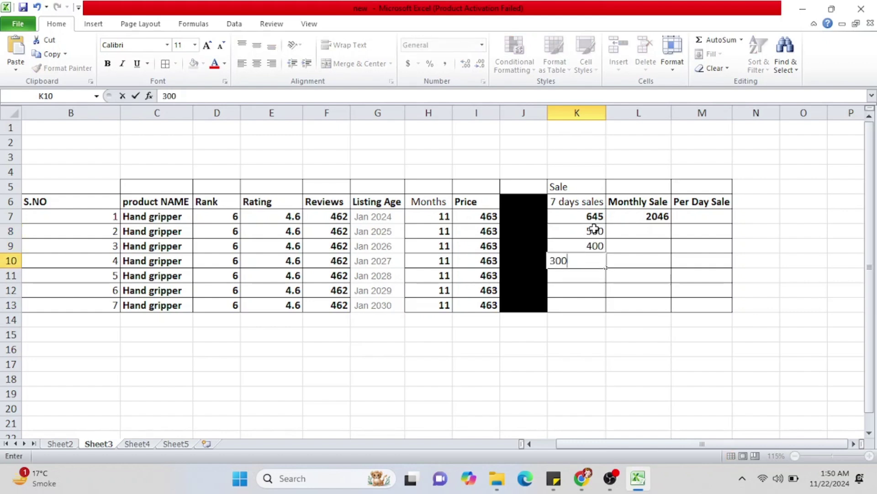
key(Return)
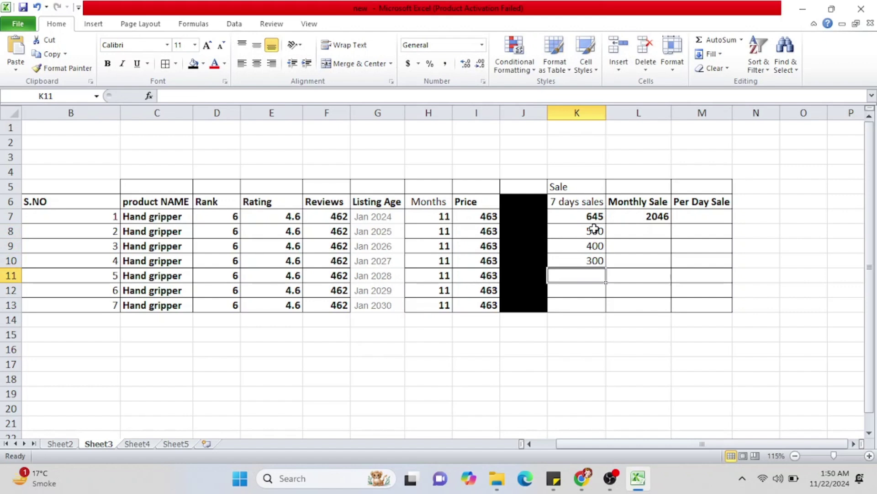
text(900)
key(Return)
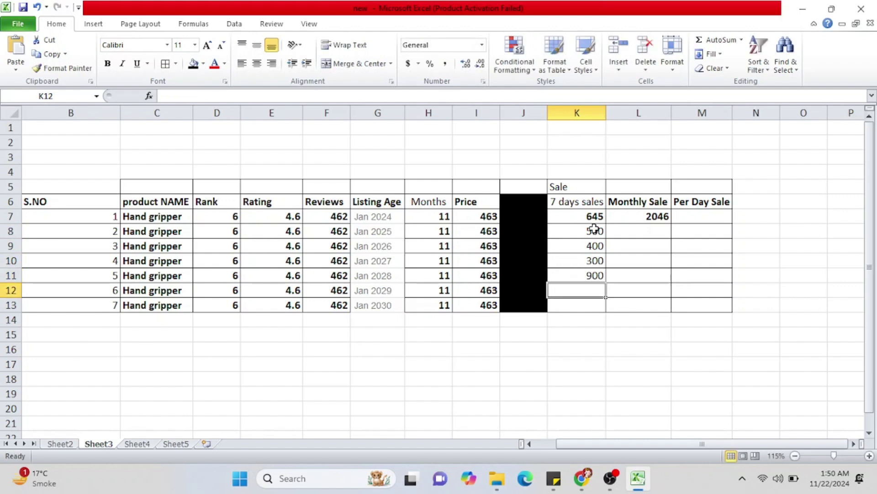
text(450)
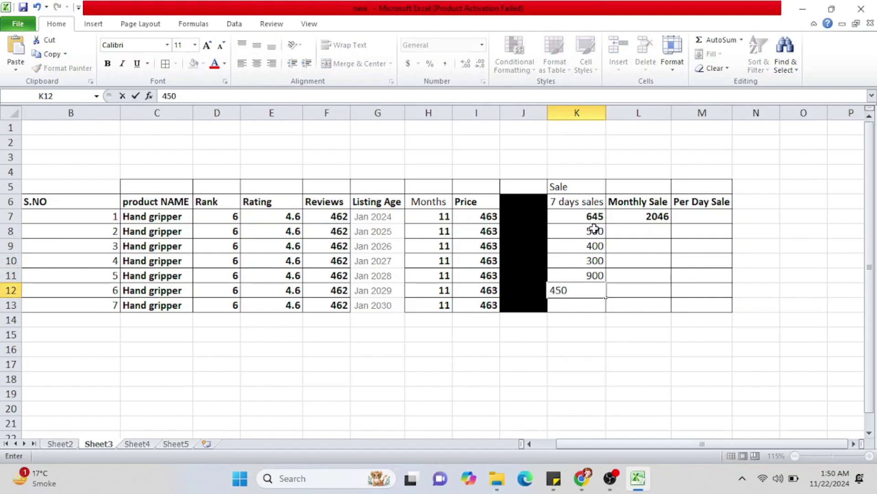
key(Return)
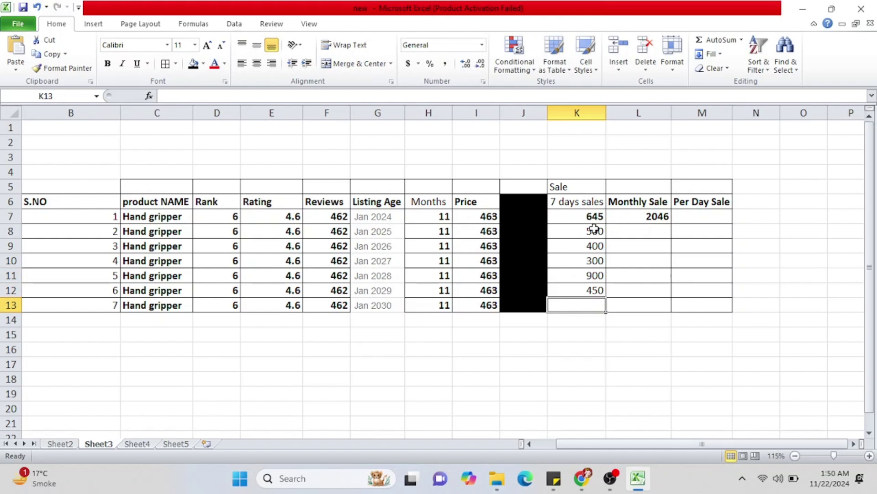
text(420)
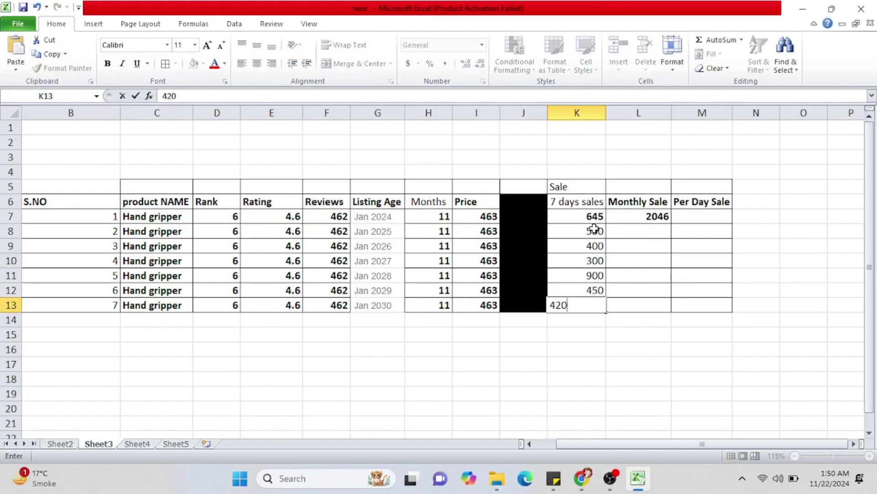
key(Return)
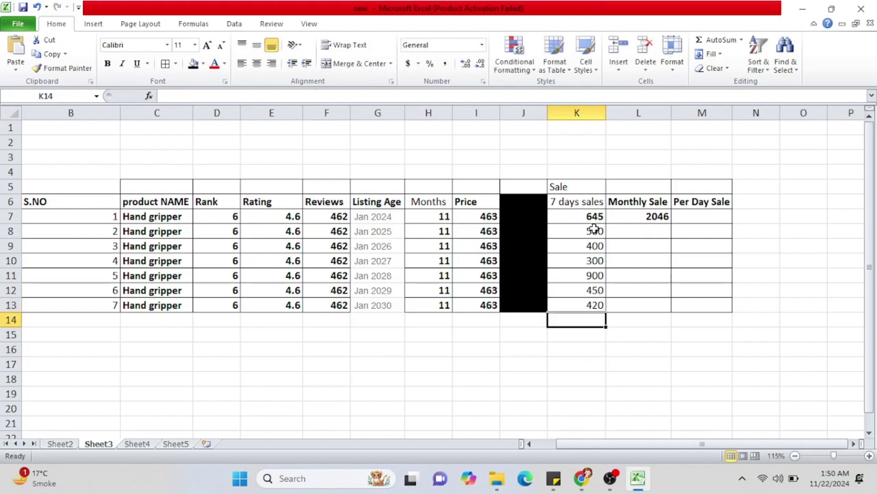
- Enter 3000, 1500, 1200, 2887, 3009 and 4000 as the Monthly Sale values for rows 8 to 13
key(Up)
key(Up)
key(Up)
key(Up)
key(Up)
key(Up)
key(Right)
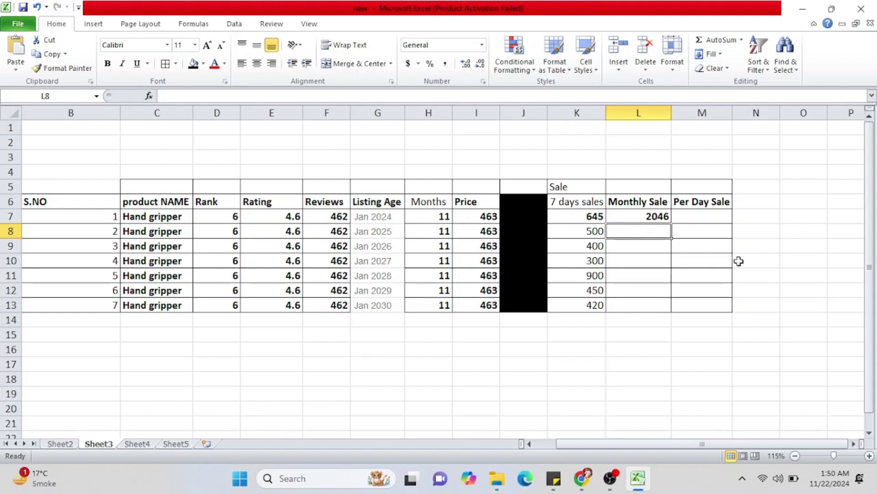
ctrl+scroll(739, 261, up, 1)
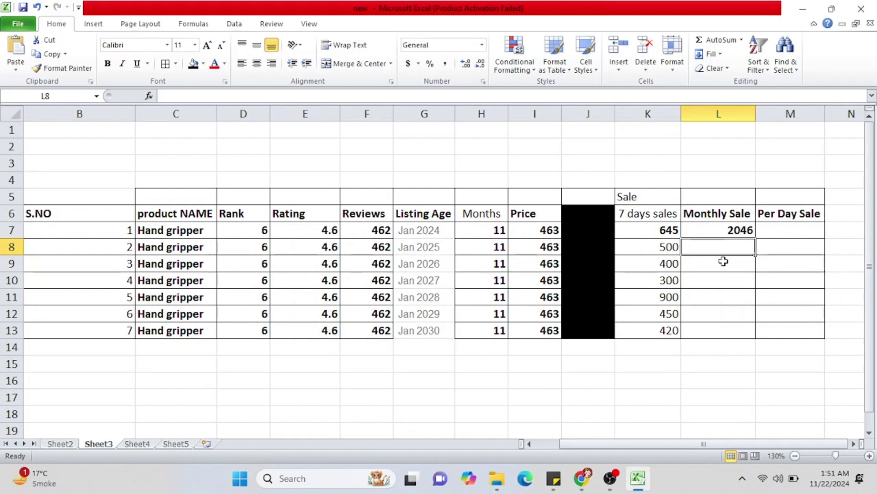
text(3000)
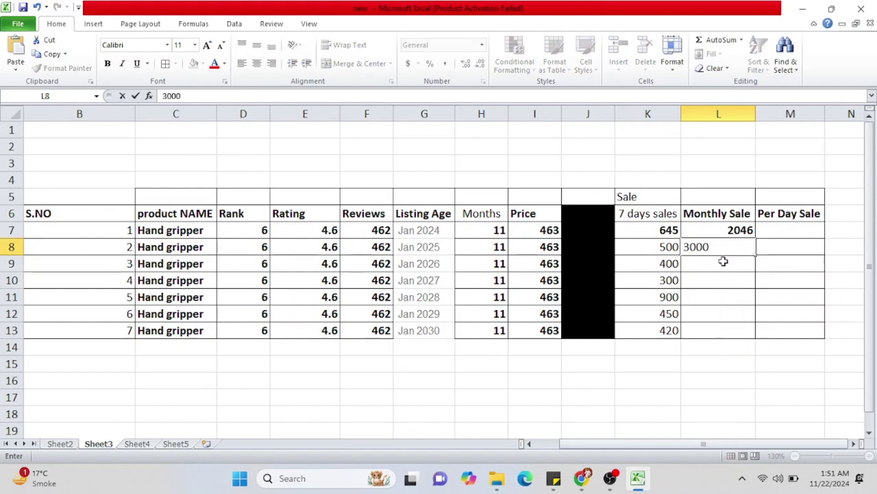
key(Return)
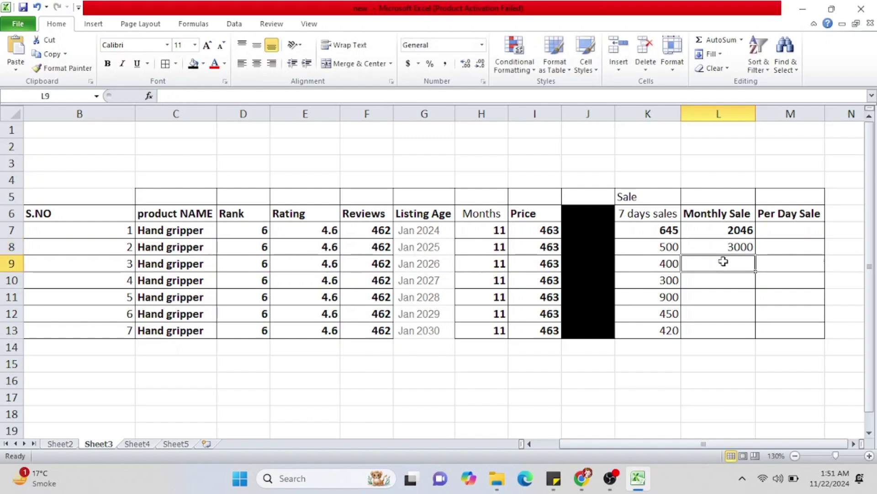
text(1500)
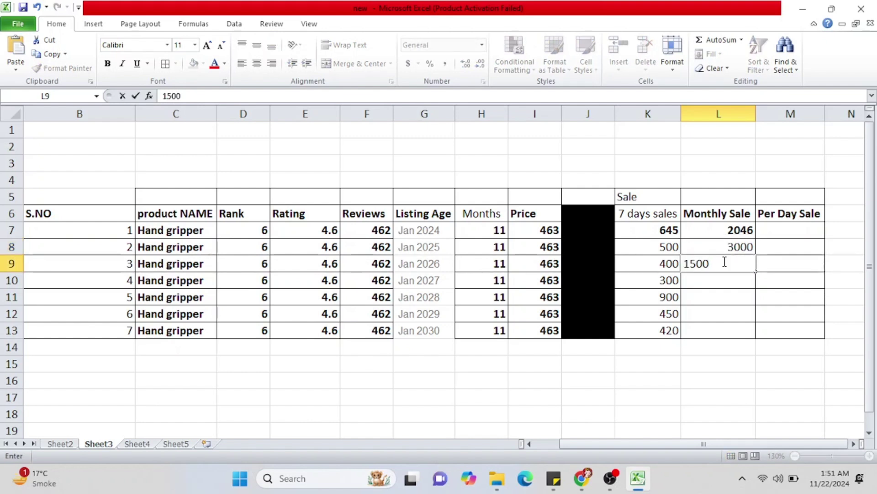
key(Return)
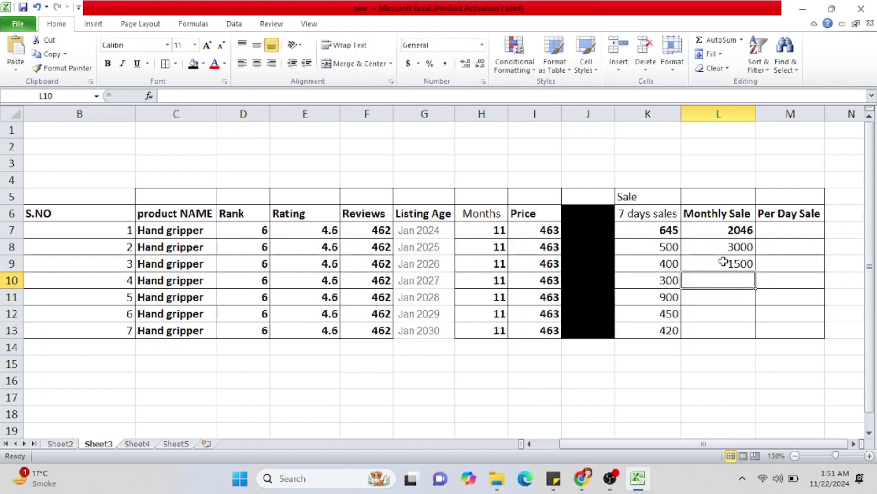
text(1200)
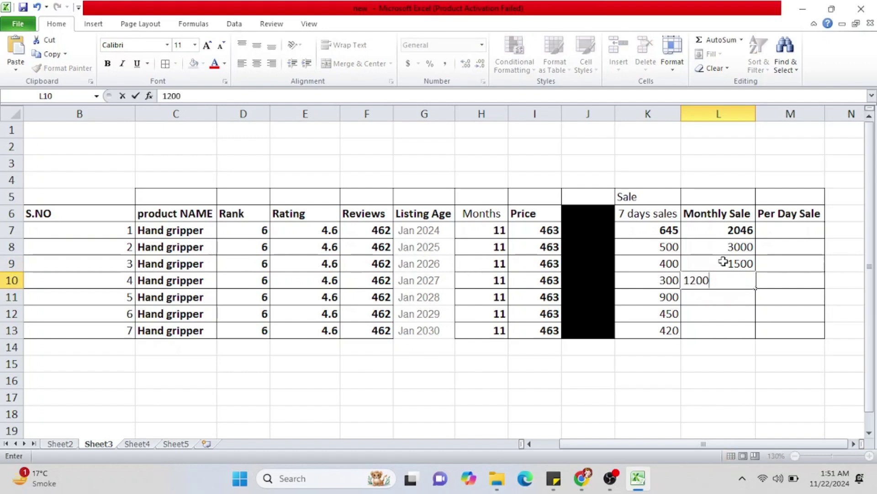
key(Return)
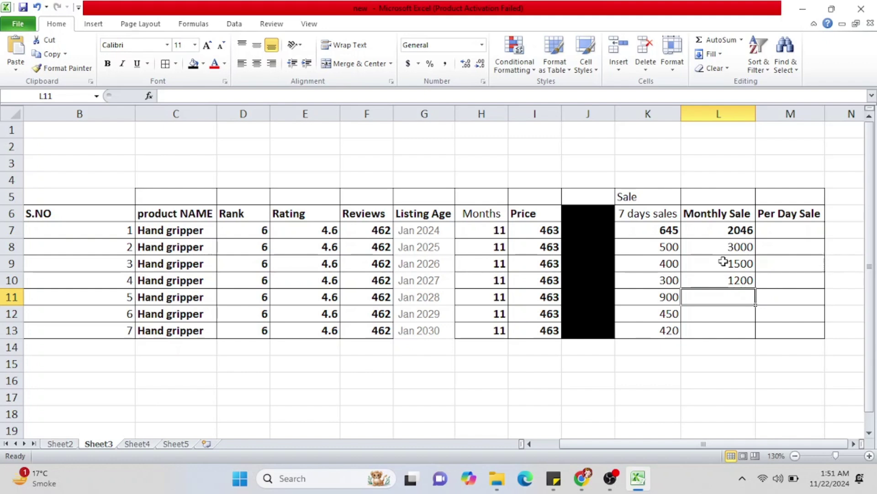
text(28)
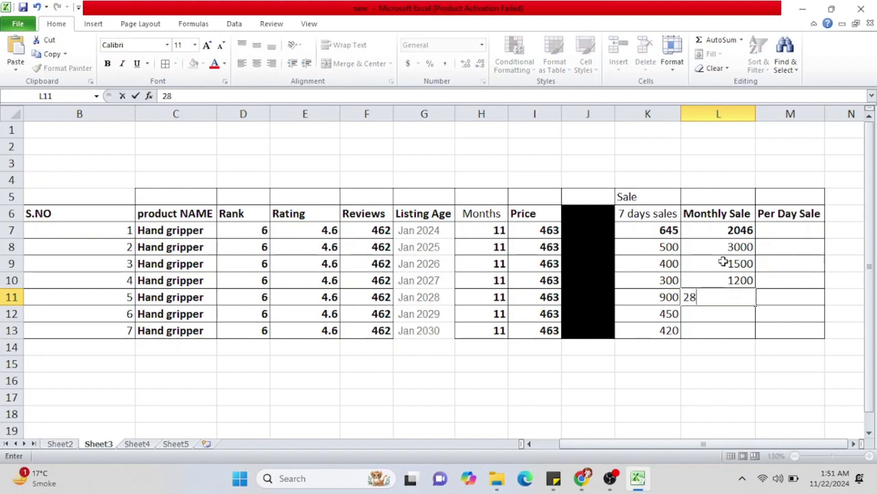
text(87)
key(Return)
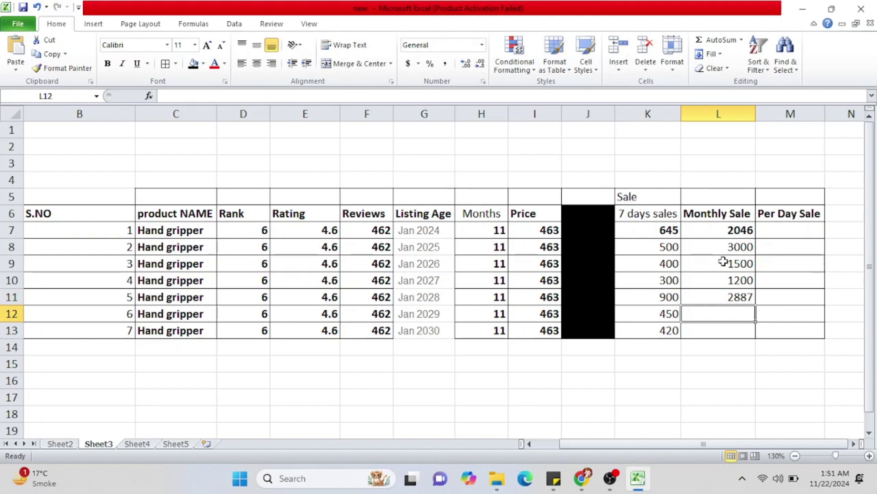
text(300)
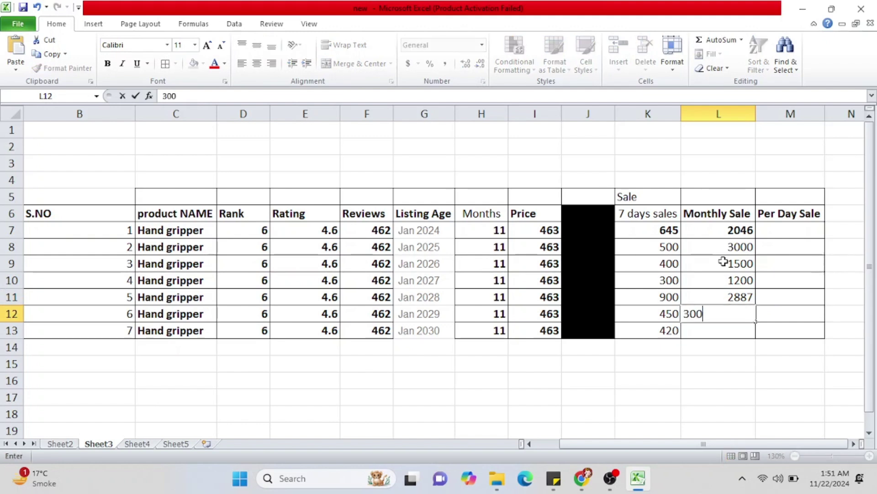
text(9)
key(Return)
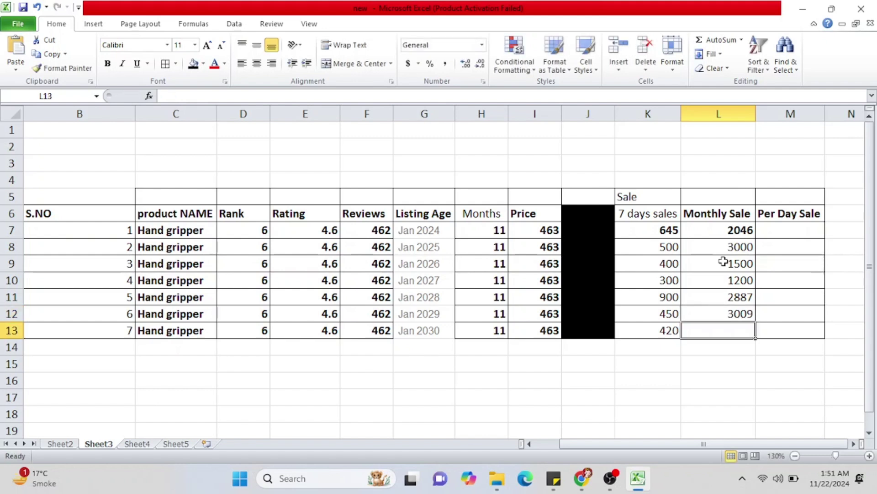
text(4000)
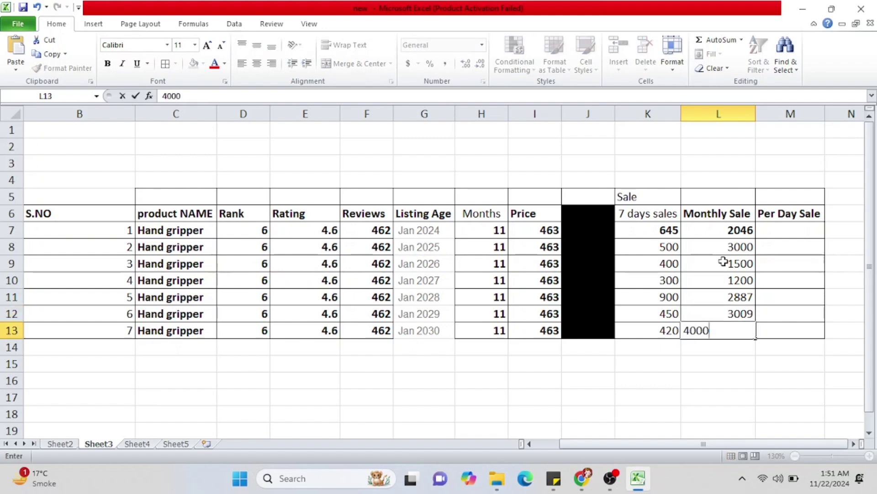
key(Return)
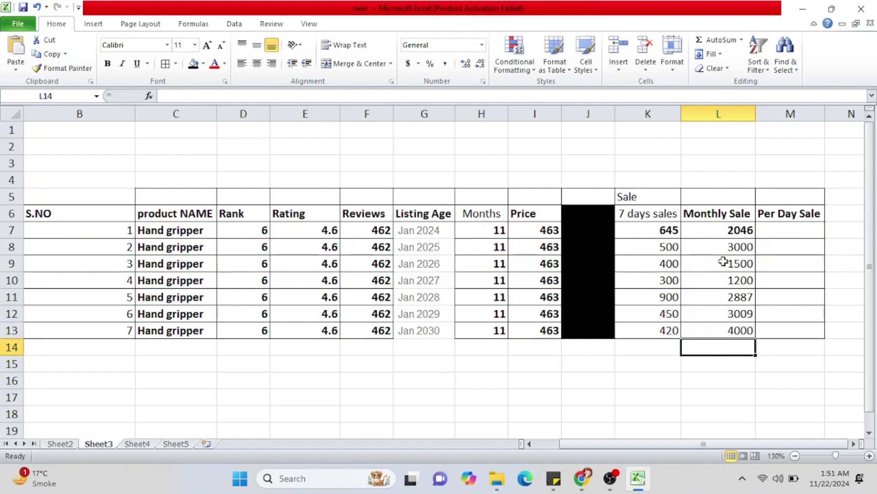
click(723, 261)
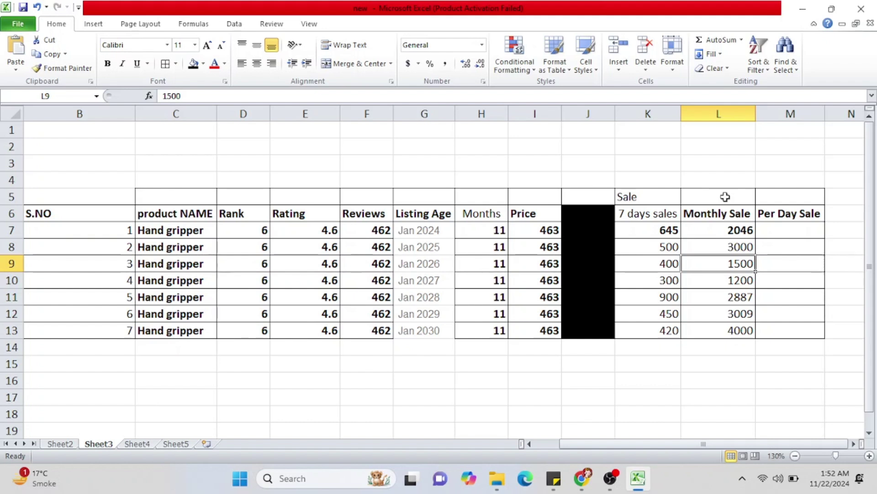
key(Up)
key(Up)
key(Right)
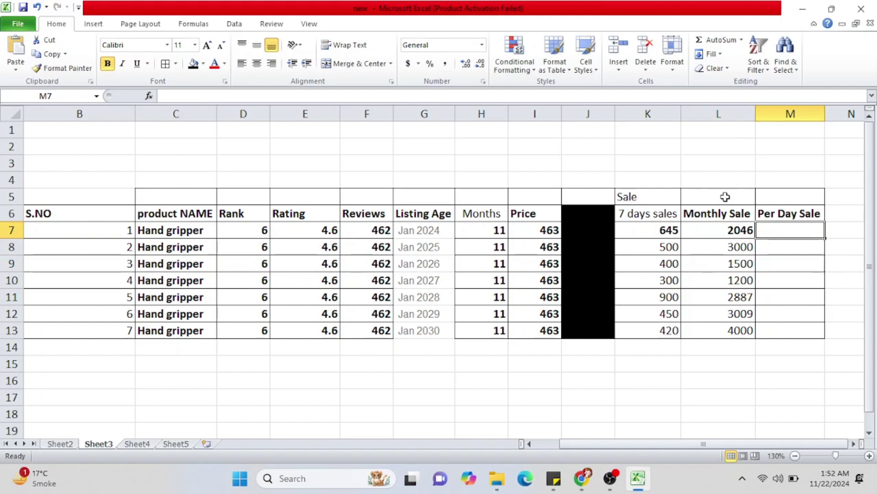
key(Down)
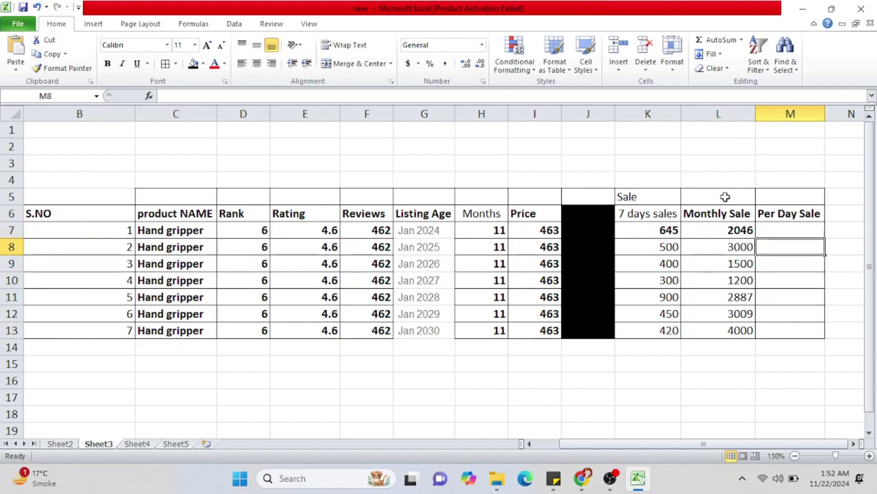
key(Up)
key(Down)
key(Up)
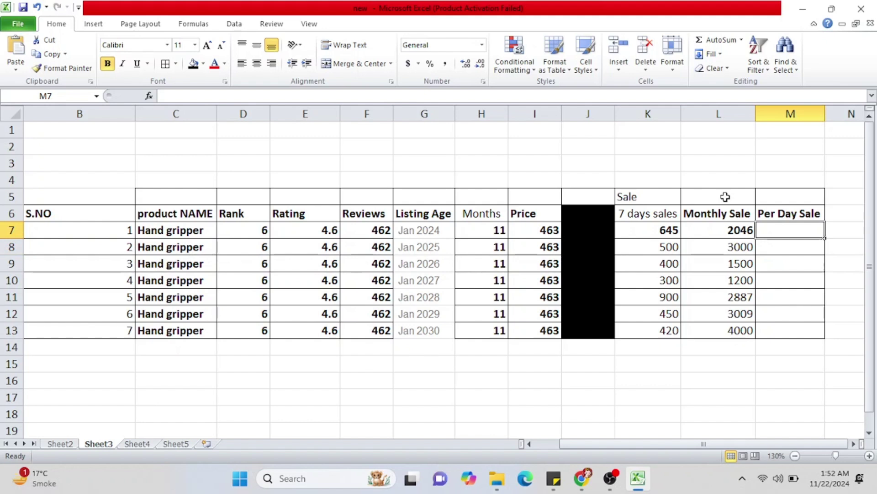
- Enter 30 in cell L5, directly above the Monthly Sale heading
click(726, 197)
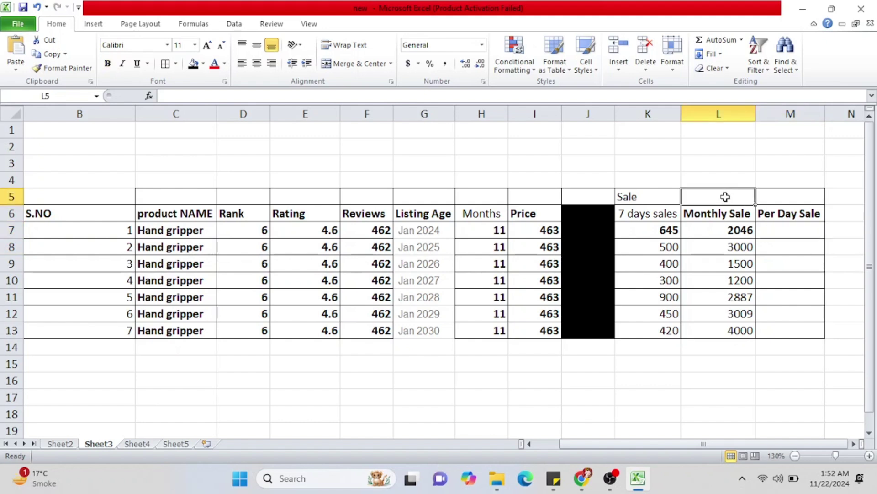
text(30)
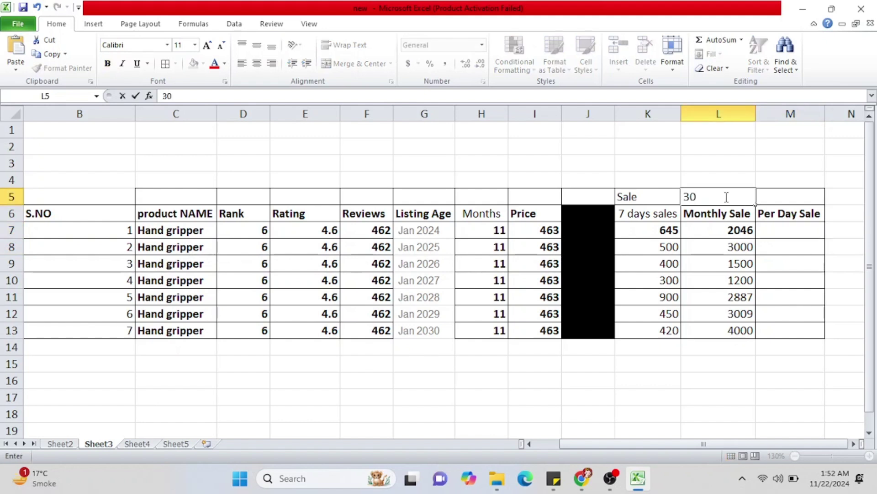
key(Return)
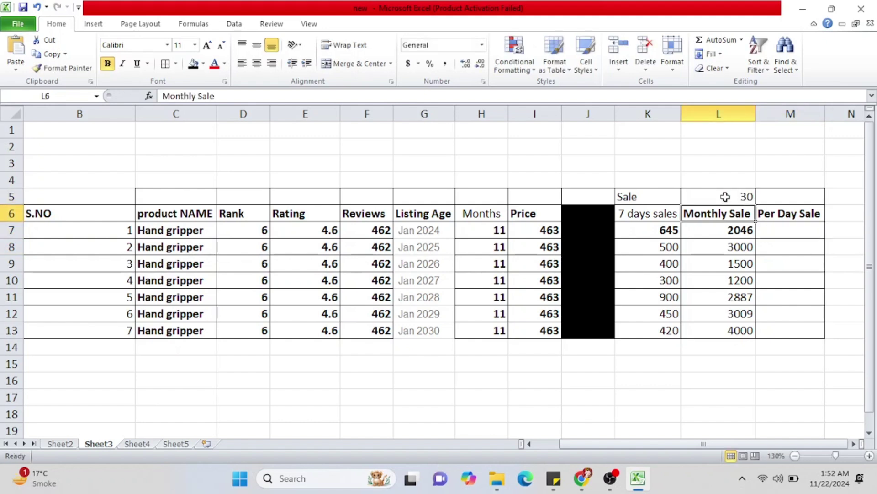
- Try to calculate Per Day Sale with =L7/L5 in M7 filled down to row 13, and clear those cells
click(776, 232)
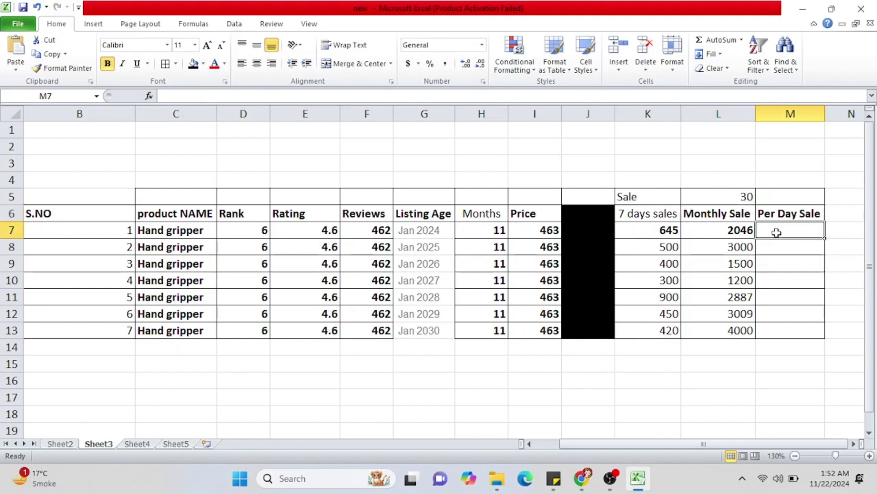
text(=)
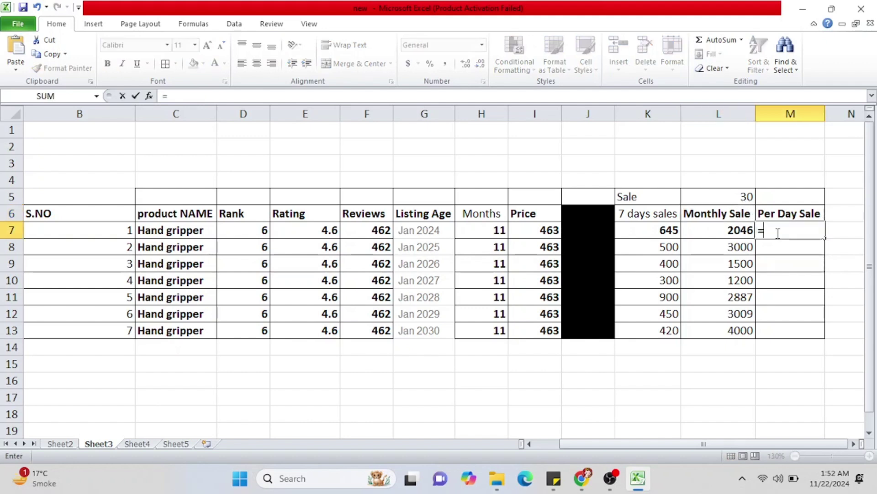
click(722, 230)
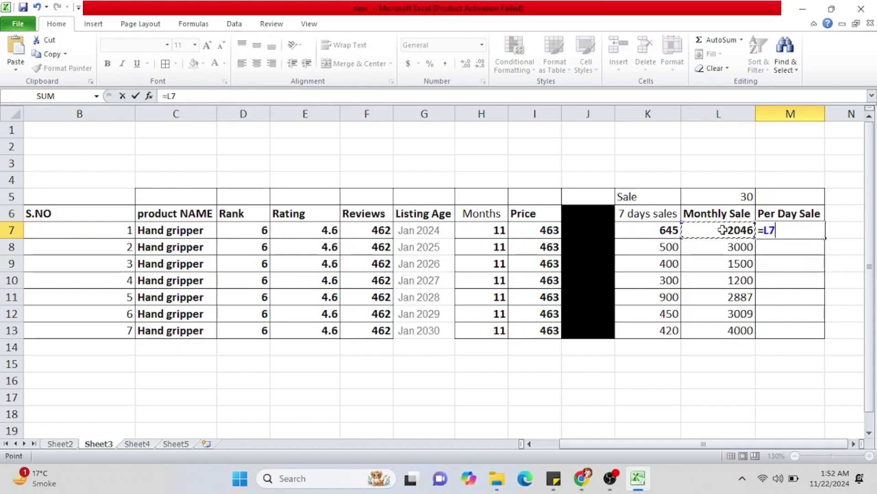
text(/)
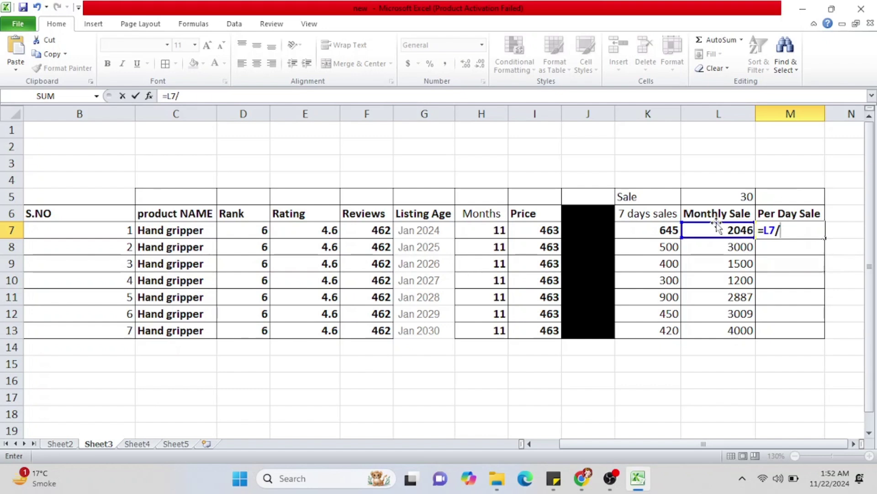
click(725, 197)
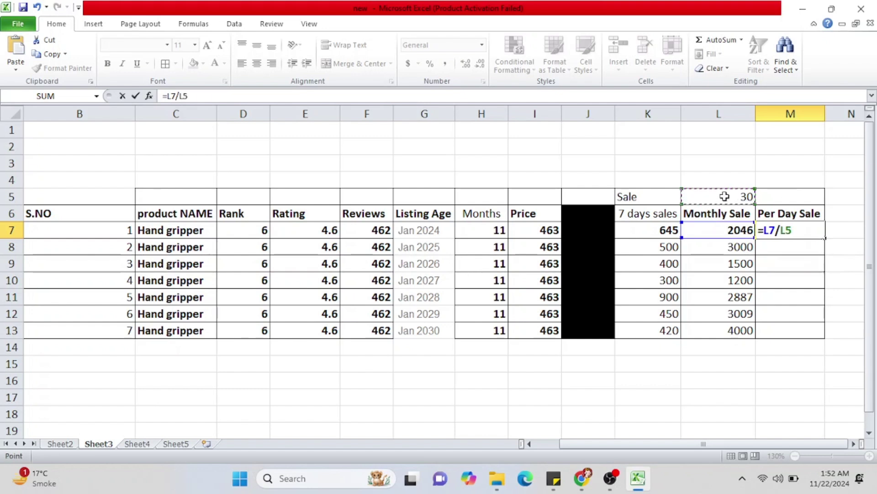
key(Return)
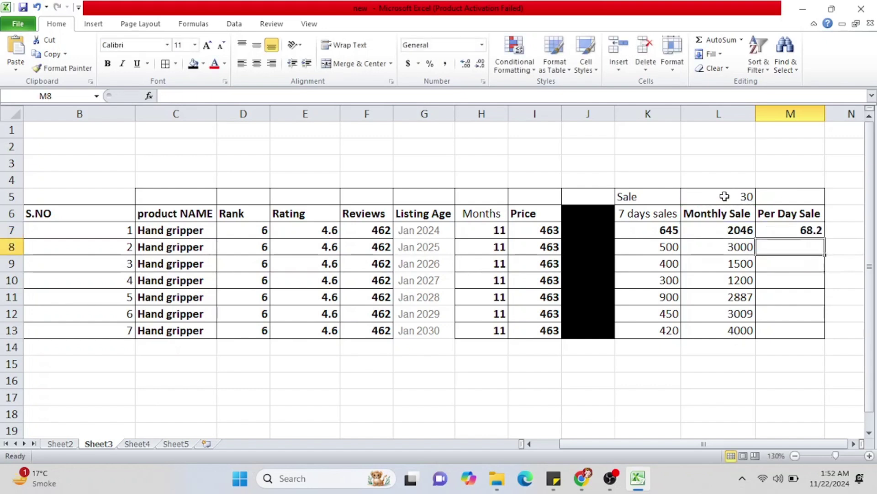
click(809, 228)
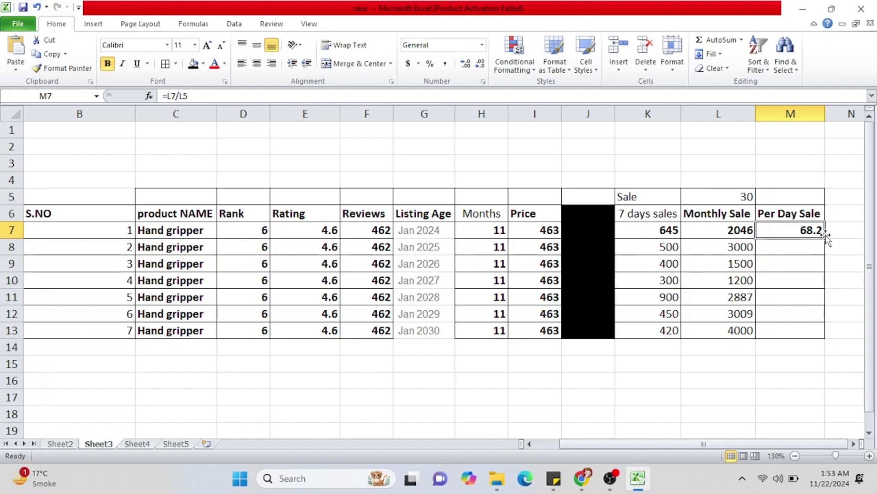
drag(826, 236, 820, 343)
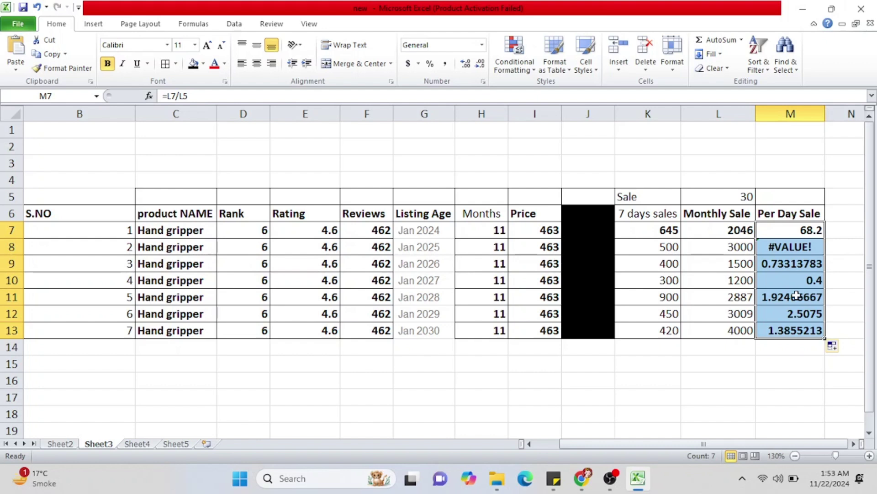
key(Delete)
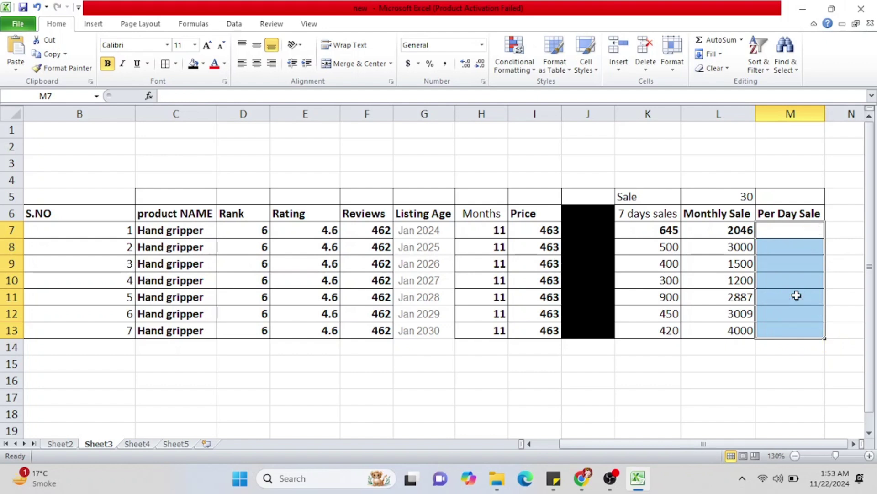
- Calculate Per Day Sale in M7 with the formula =L7/30 and fill it down to row 13
click(790, 231)
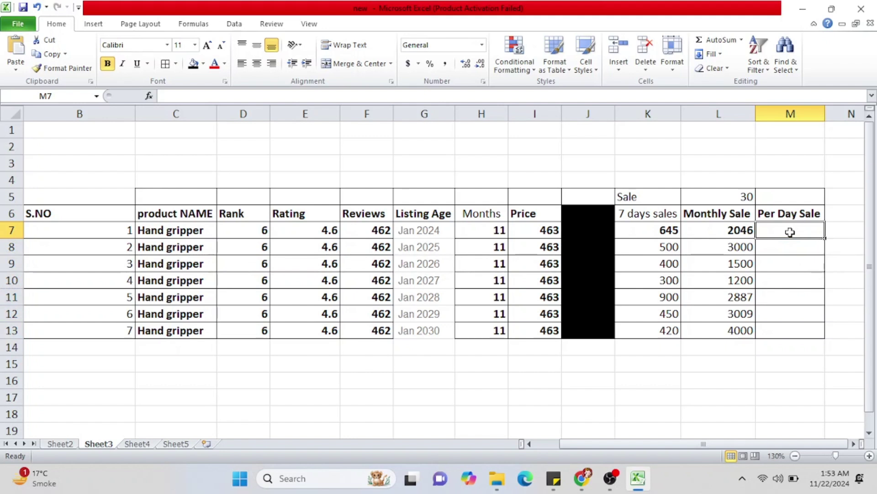
text(=)
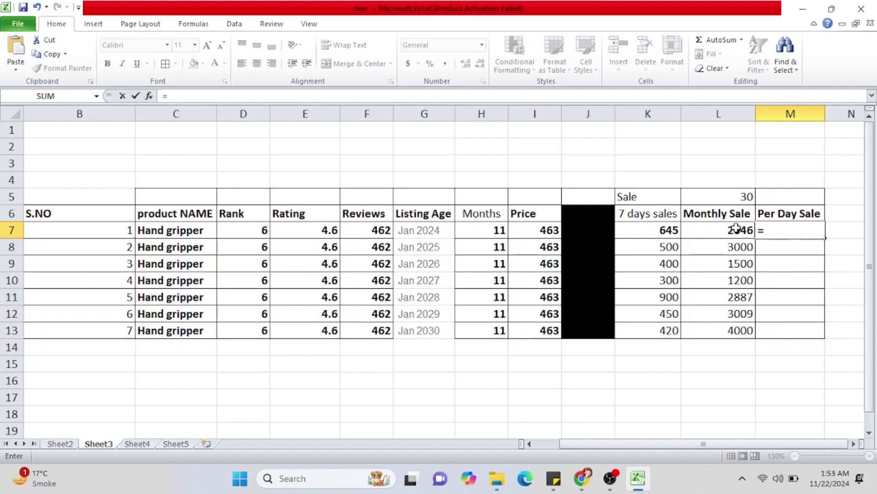
click(737, 229)
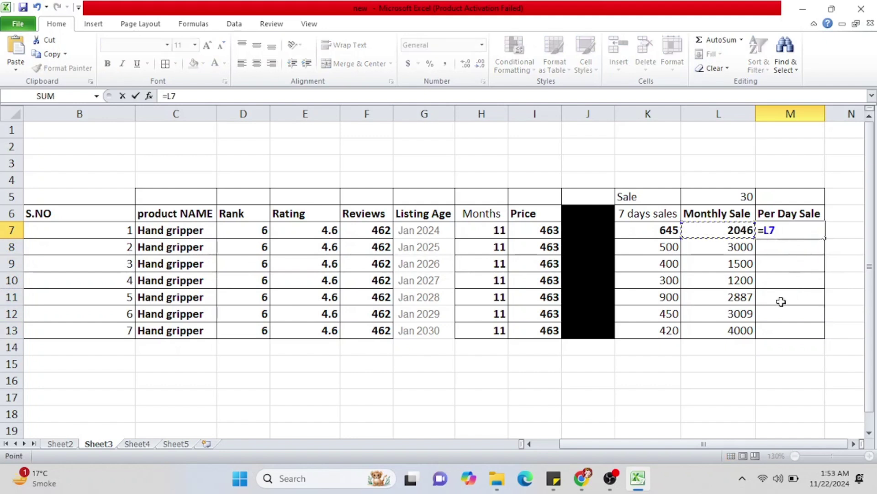
text(/30)
key(Return)
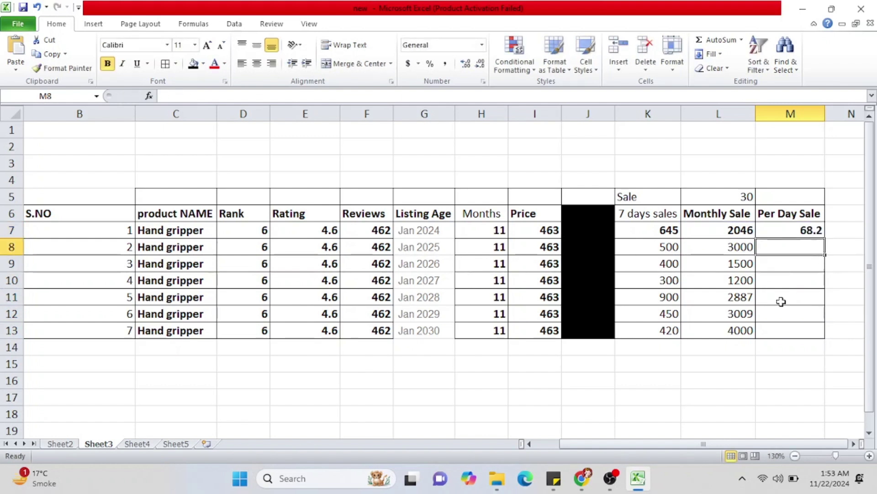
click(805, 229)
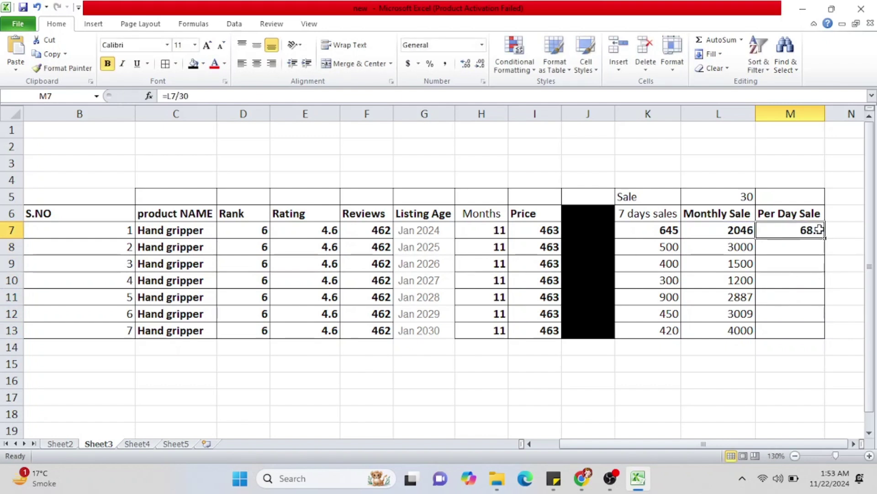
drag(824, 238, 809, 331)
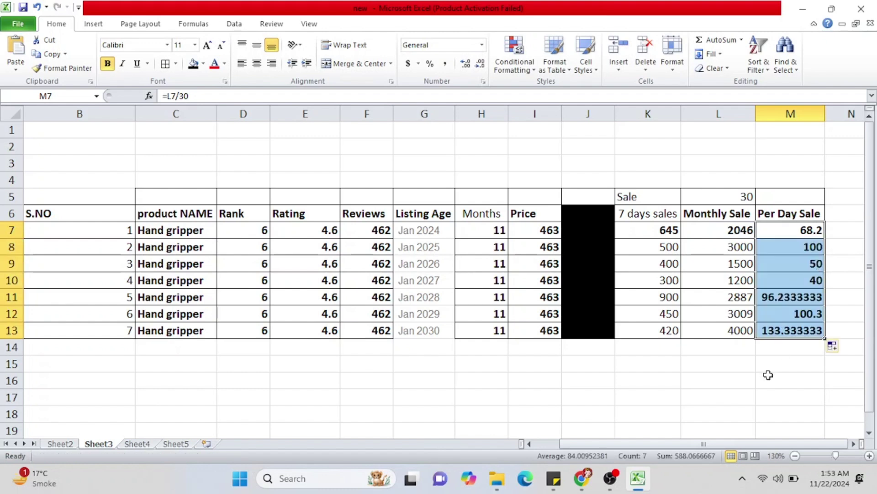
- Enter the label "average sales" in cell L14, directly below the Monthly Sale values
click(780, 351)
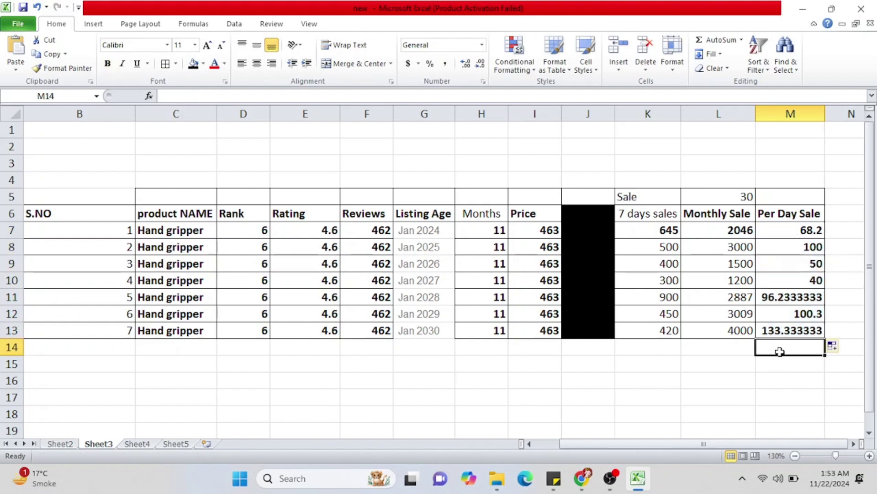
click(712, 344)
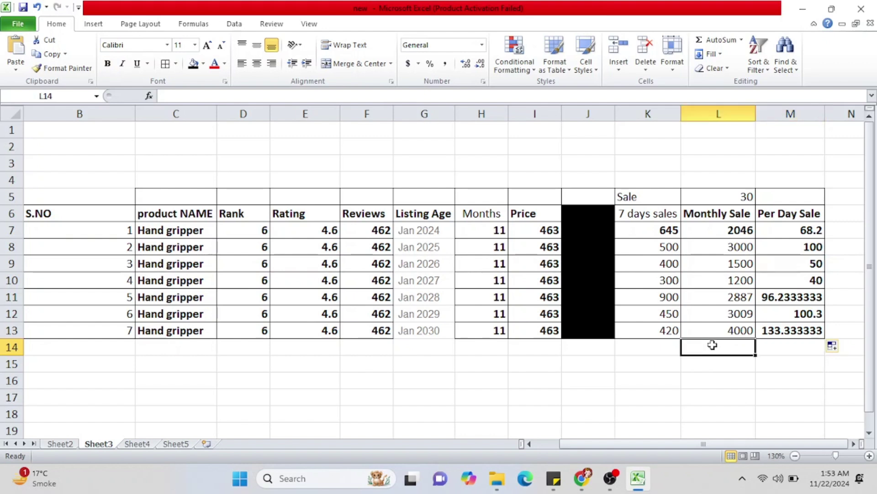
text(avera)
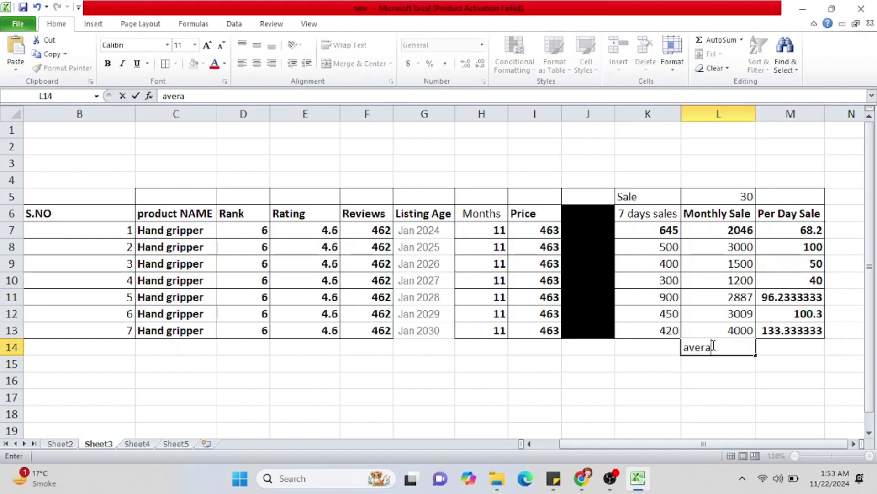
text(ge sales)
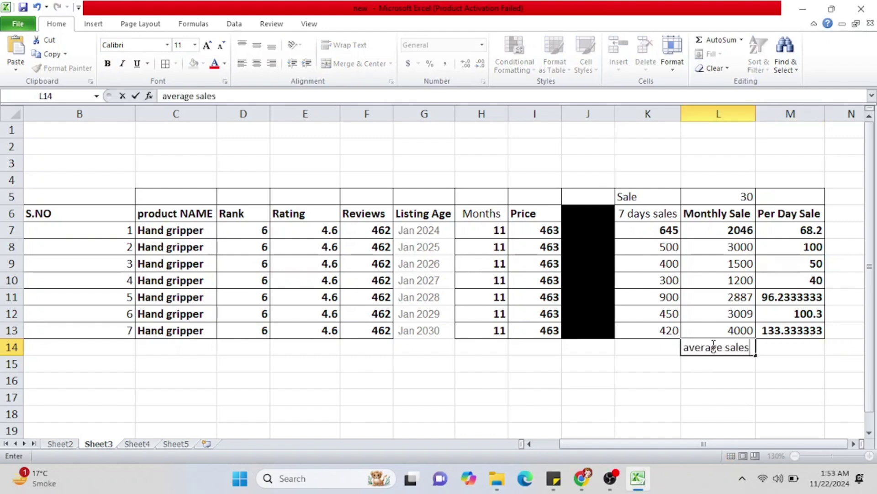
key(Return)
key(Up)
key(Right)
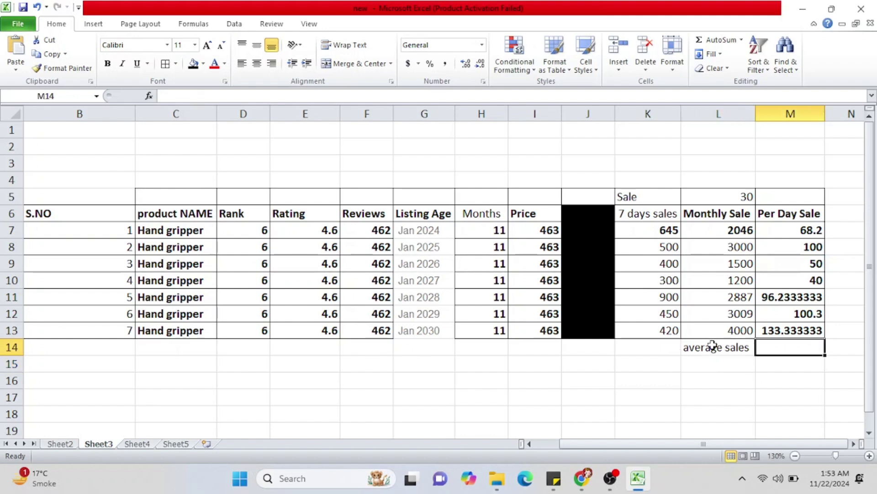
- Calculate the average of the Per Day Sale values in M14 with =AVERAGE(M7:M13)
drag(807, 228, 799, 327)
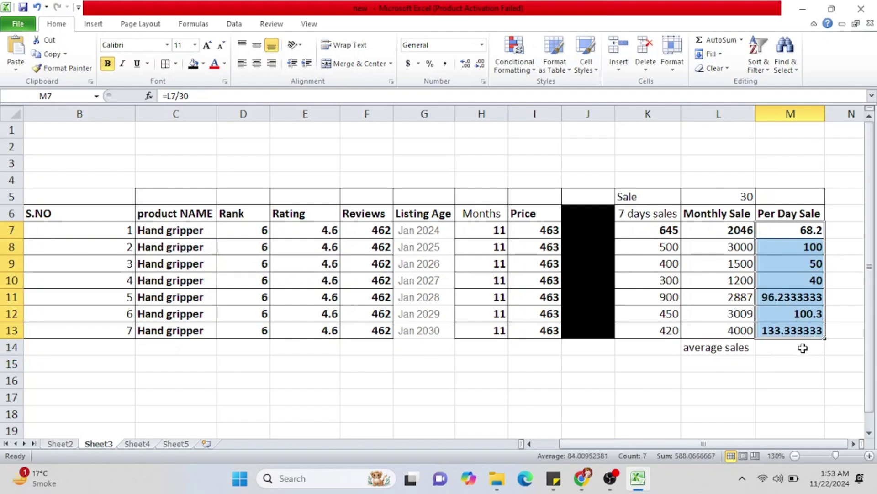
click(803, 347)
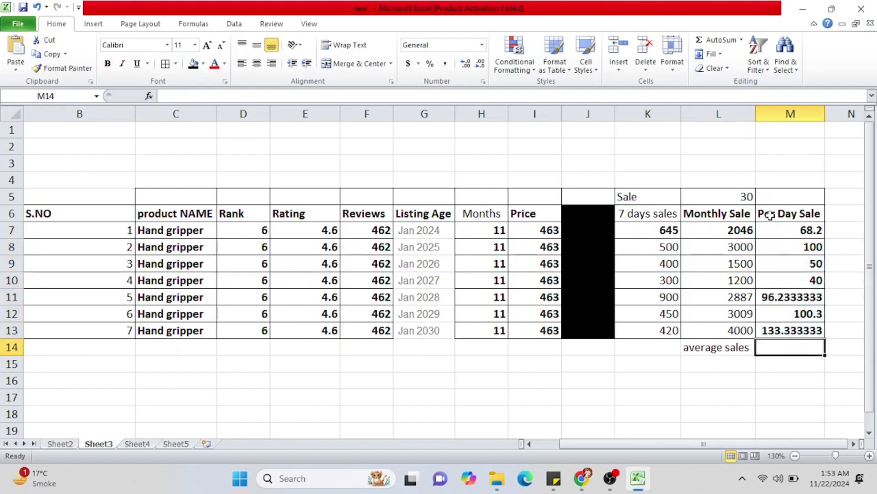
click(742, 40)
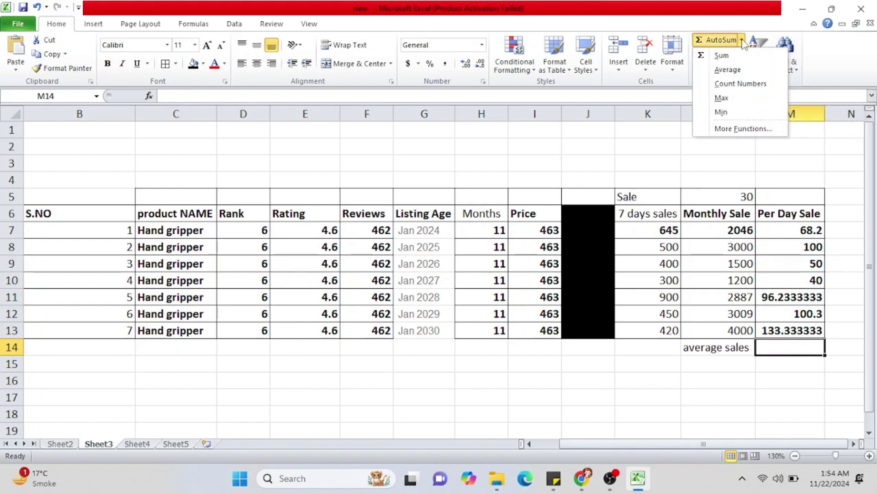
click(729, 70)
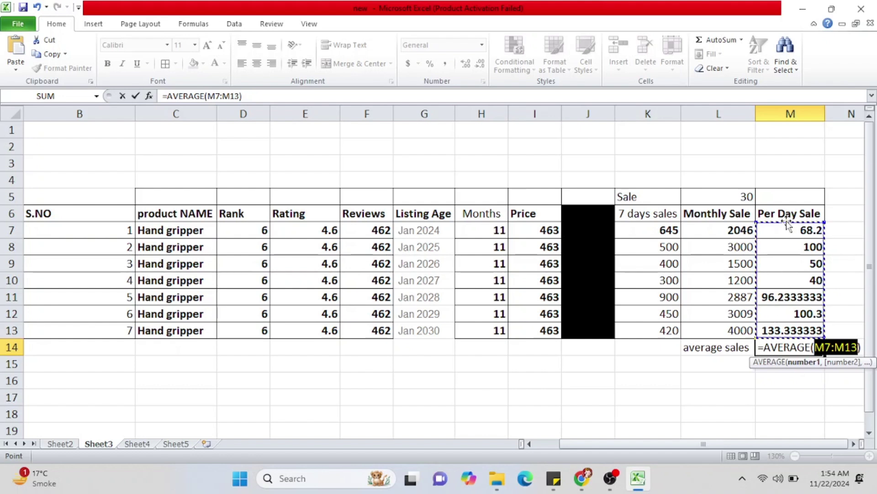
drag(787, 225, 794, 330)
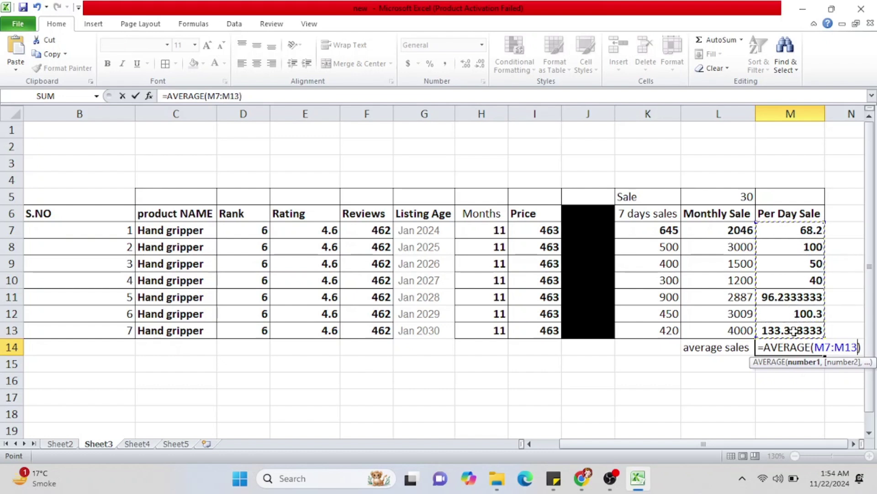
key(Return)
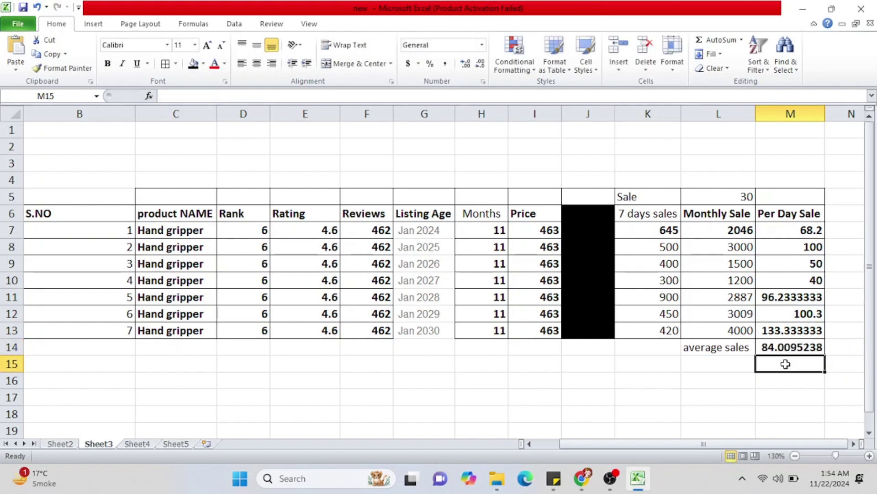